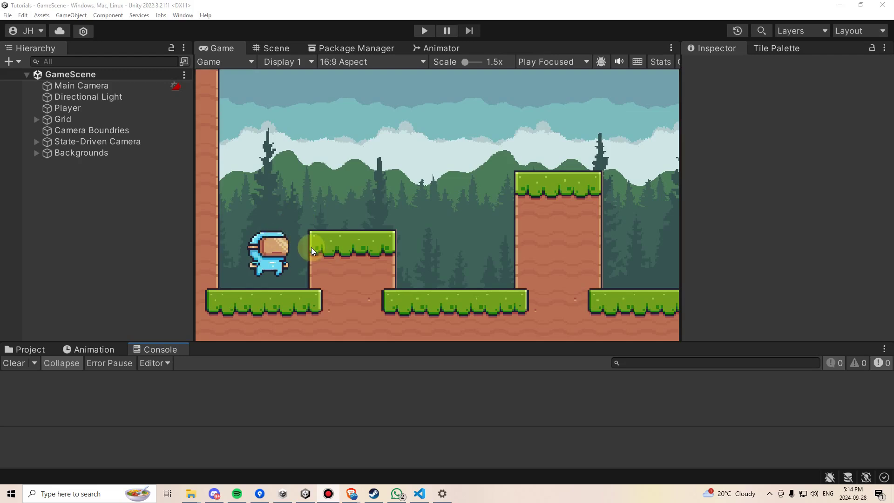
Step: Erase the raised platforms near the player from the Platform Tilemap in the scene view, leaving flat grassy ground
{"action": "left_click", "coordinate": [38, 118]}
{"action": "left_click", "coordinate": [121, 131]}
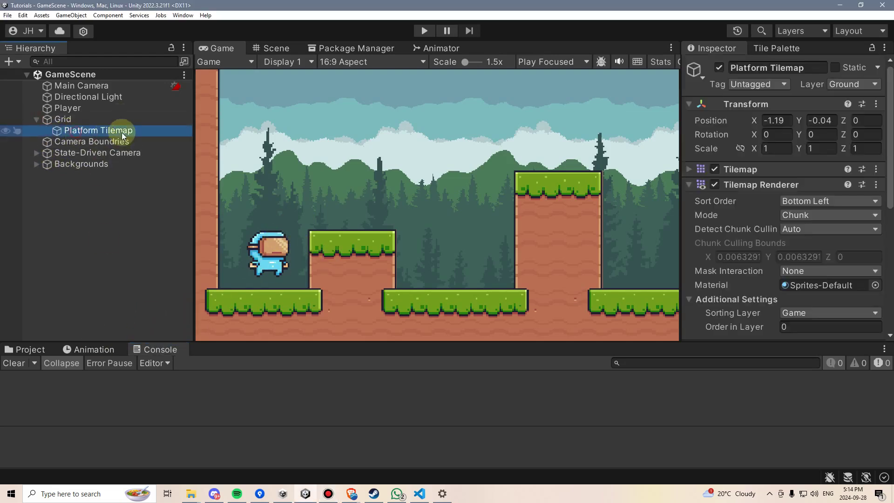
{"action": "left_click", "coordinate": [272, 48]}
{"action": "scroll", "coordinate": [391, 199], "scroll_direction": "down", "scroll_amount": 4}
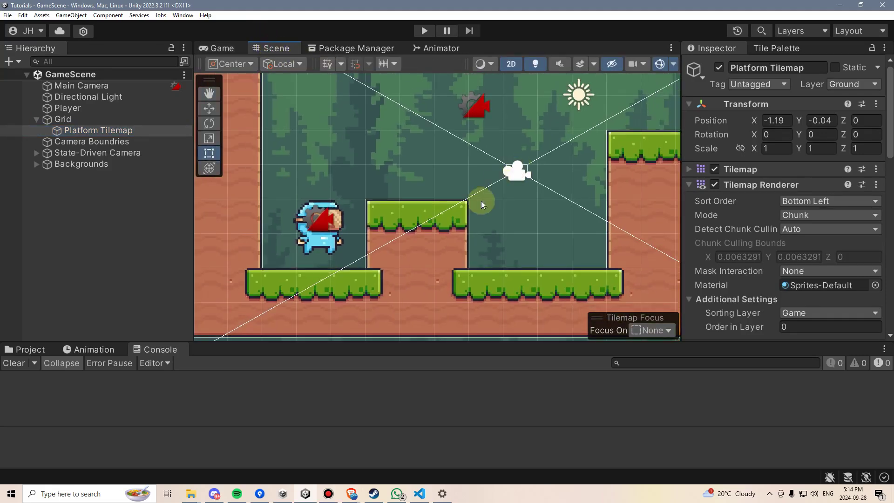
{"action": "mouse_move", "coordinate": [507, 214]}
{"action": "left_mouse_down"}
{"action": "mouse_move", "coordinate": [417, 233]}
{"action": "mouse_move", "coordinate": [475, 236]}
{"action": "left_mouse_up"}
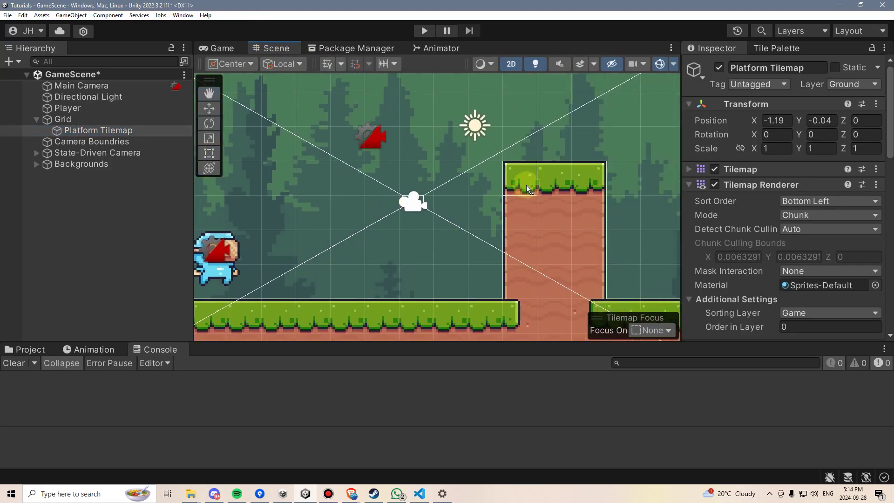
{"action": "mouse_move", "coordinate": [526, 185]}
{"action": "left_mouse_down"}
{"action": "mouse_move", "coordinate": [575, 174]}
{"action": "mouse_move", "coordinate": [536, 216]}
{"action": "mouse_move", "coordinate": [570, 251]}
{"action": "mouse_move", "coordinate": [564, 273]}
{"action": "left_mouse_up"}
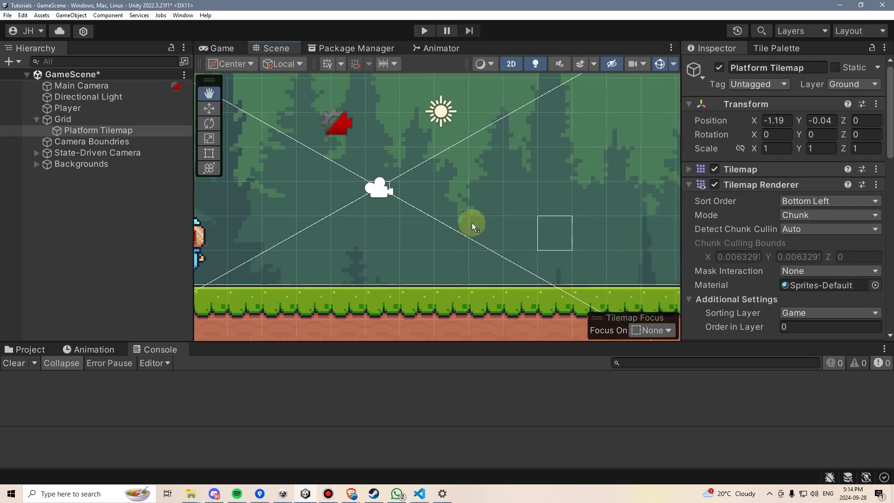
{"action": "middle_click_drag", "start_coordinate": [471, 223], "coordinate": [556, 226]}
{"action": "scroll", "coordinate": [424, 225], "scroll_direction": "down", "scroll_amount": 5}
{"action": "middle_click_drag", "start_coordinate": [428, 229], "coordinate": [446, 227]}
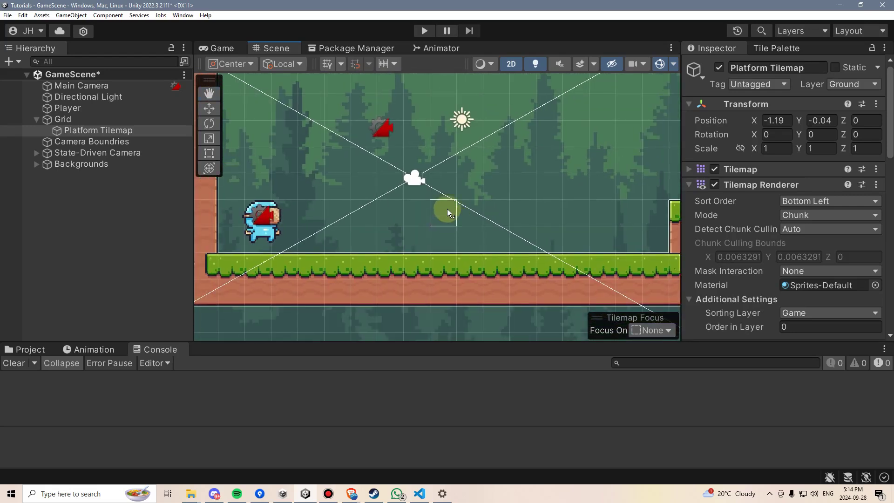
Step: Create an empty child object under Player and name it Dust Particles
{"action": "left_click", "coordinate": [67, 108]}
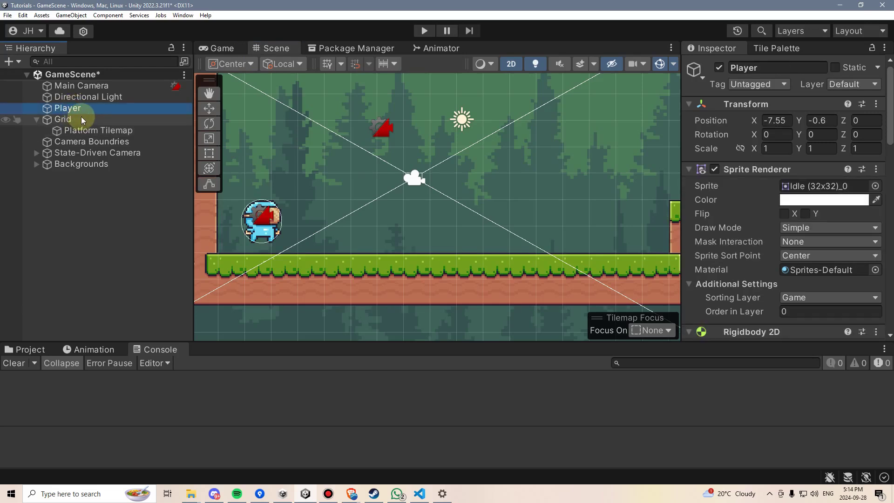
{"action": "middle_click_drag", "start_coordinate": [315, 179], "coordinate": [425, 178]}
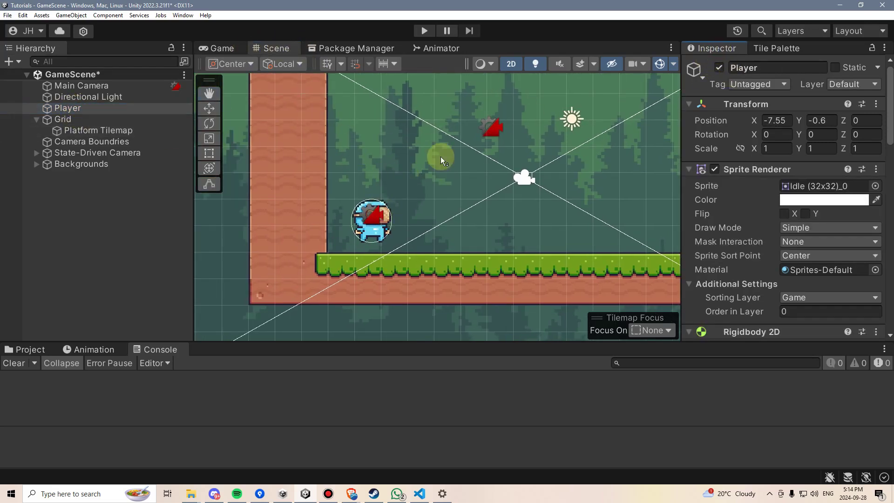
{"action": "scroll", "coordinate": [365, 240], "scroll_direction": "up", "scroll_amount": 2}
{"action": "scroll", "coordinate": [366, 240], "scroll_direction": "up", "scroll_amount": 2}
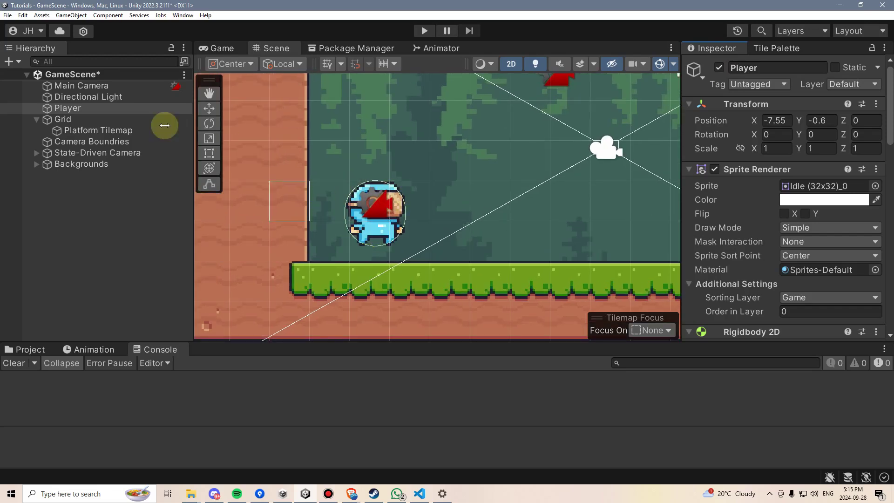
{"action": "right_click", "coordinate": [85, 108]}
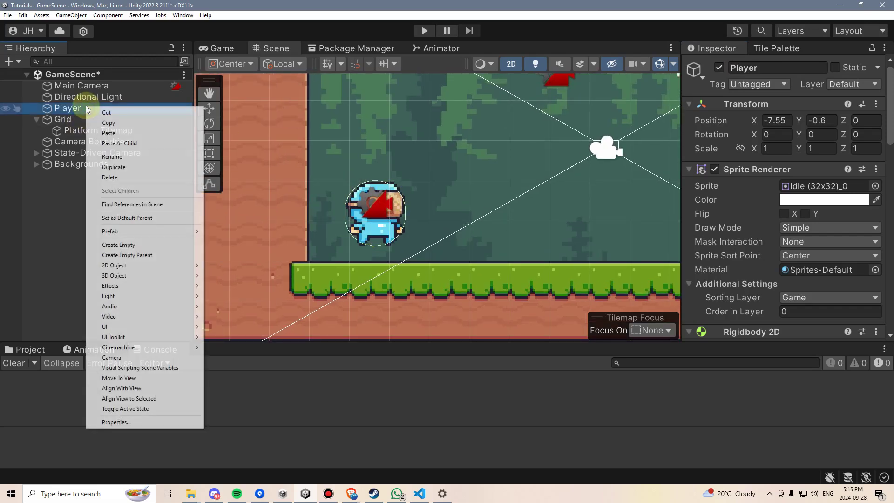
{"action": "left_click", "coordinate": [129, 246]}
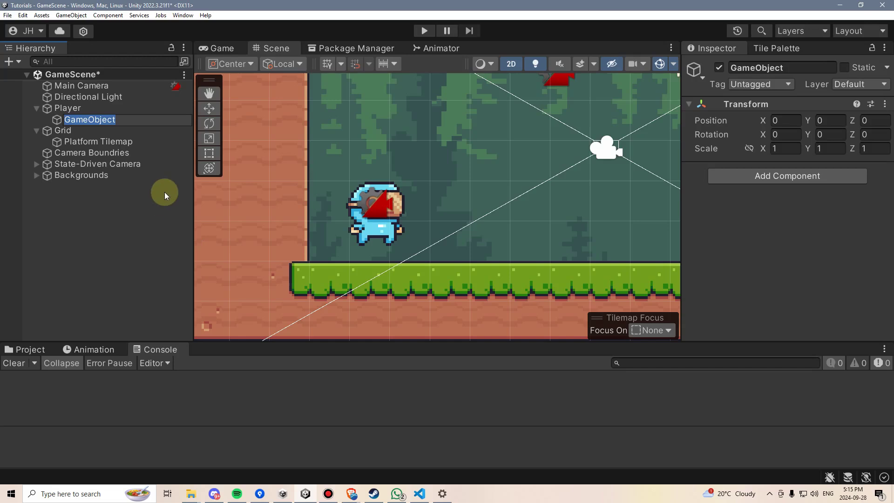
{"action": "type", "text": "Particles"}
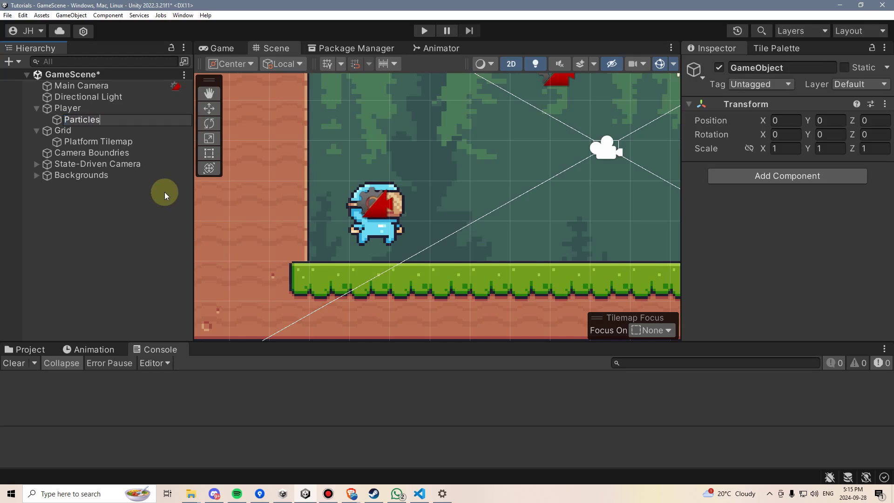
{"action": "key", "text": "ctrl+a"}
{"action": "type", "text": "Dust Particles"}
{"action": "key", "text": "Return"}
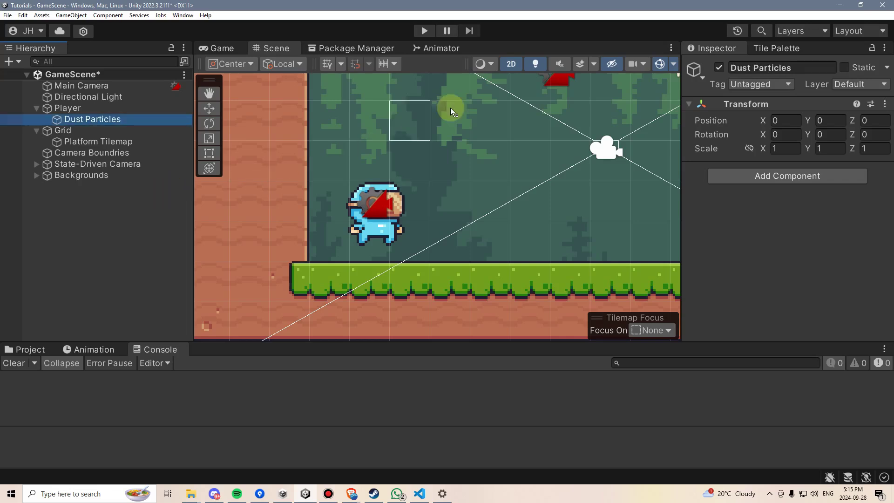
Step: Assign a teal diamond icon to the Dust Particles object
{"action": "left_click", "coordinate": [701, 77]}
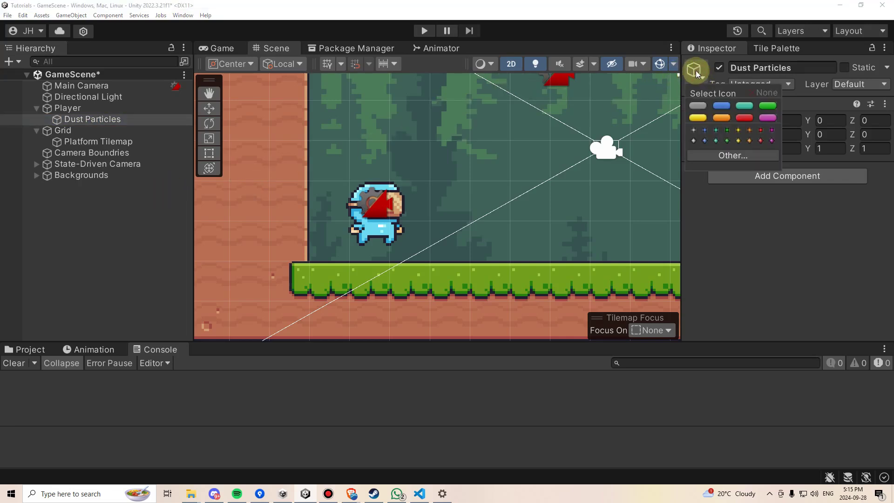
{"action": "left_click", "coordinate": [716, 140]}
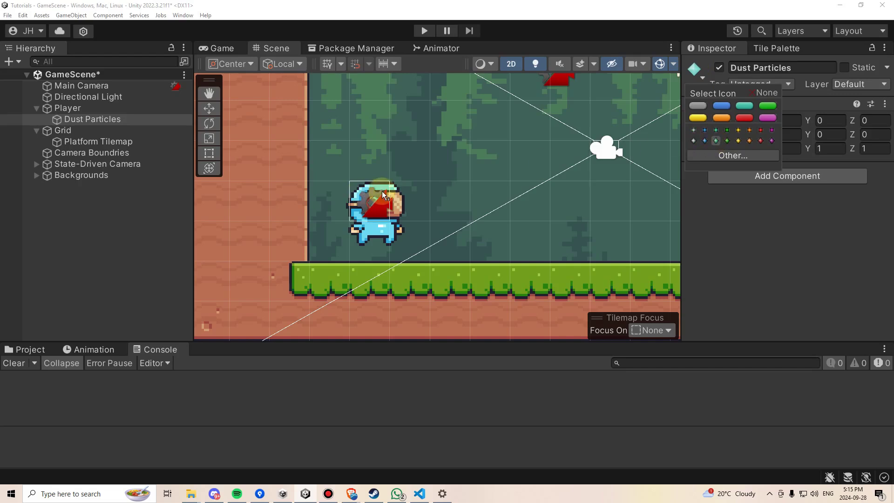
{"action": "scroll", "coordinate": [368, 214], "scroll_direction": "up", "scroll_amount": 1}
{"action": "left_click", "coordinate": [647, 90]}
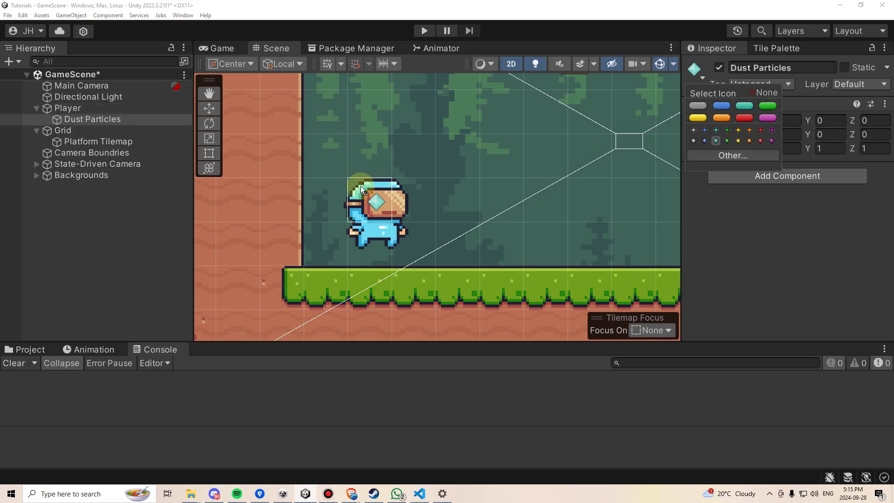
Step: Move Dust Particles to the player's back foot, at about X -0.46 and Y -0.8
{"action": "key", "text": "w"}
{"action": "left_click_drag", "start_coordinate": [375, 143], "coordinate": [368, 179]}
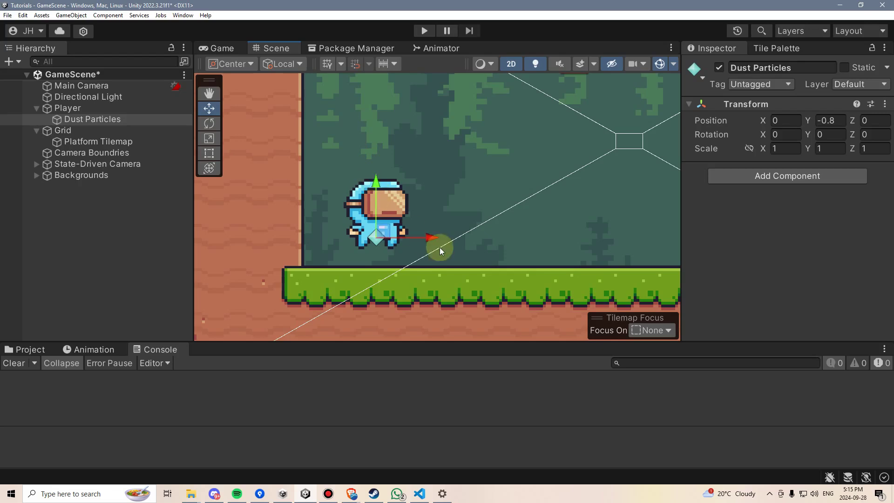
{"action": "left_click_drag", "start_coordinate": [429, 236], "coordinate": [417, 235]}
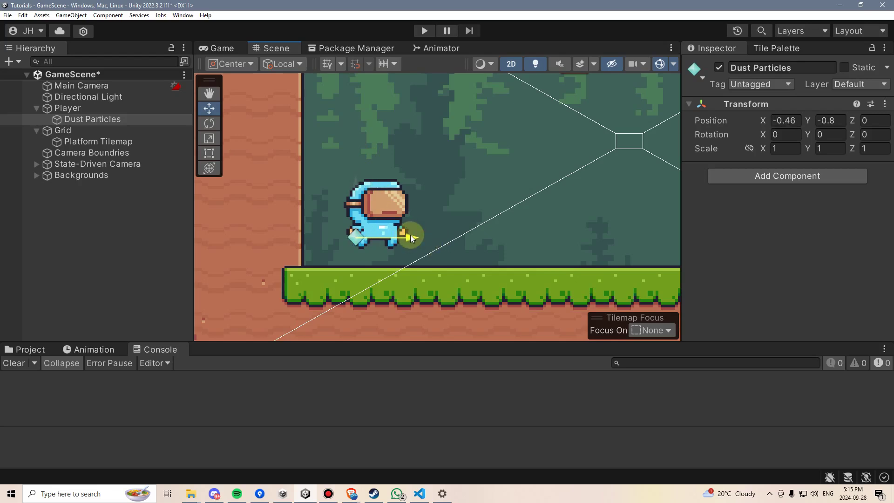
{"action": "middle_click_drag", "start_coordinate": [393, 219], "coordinate": [364, 220]}
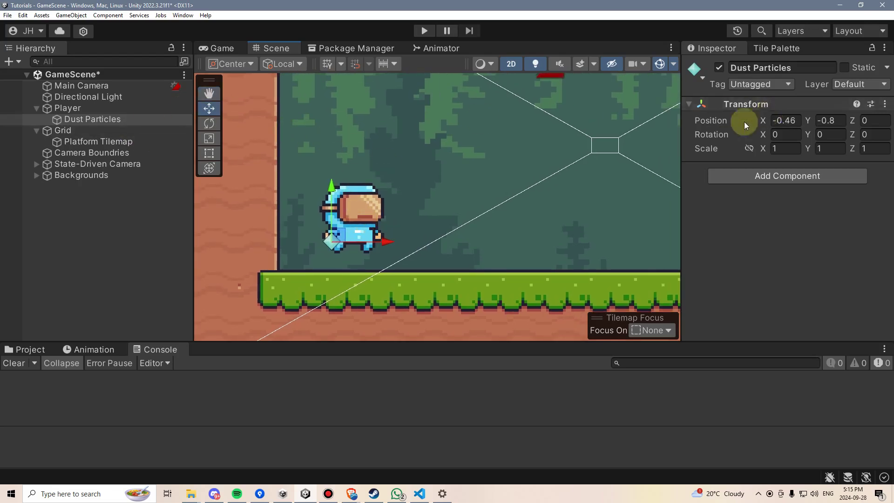
Step: Add a Particle System component to Dust Particles and look over its modules
{"action": "left_click", "coordinate": [816, 175]}
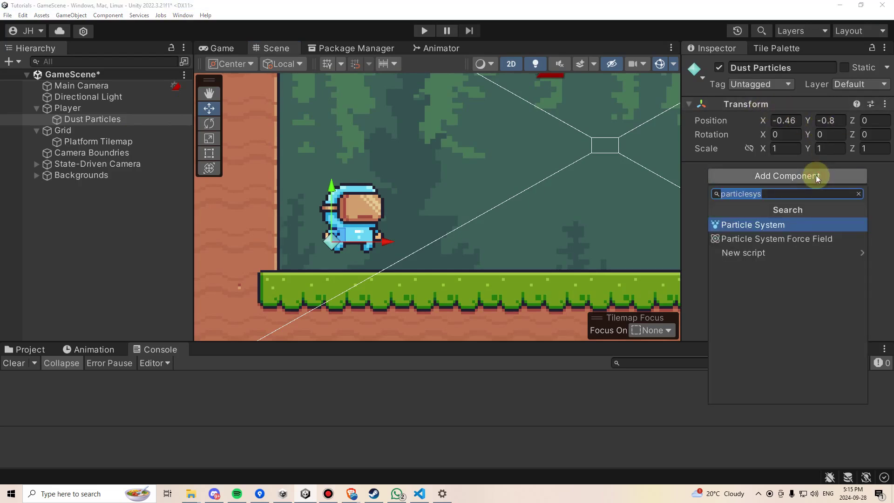
{"action": "left_click", "coordinate": [766, 226]}
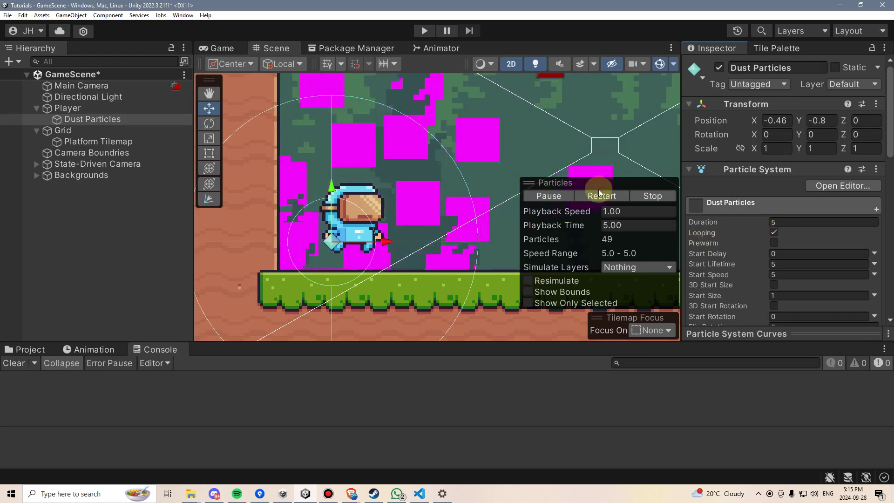
{"action": "scroll", "coordinate": [444, 251], "scroll_direction": "down", "scroll_amount": 5}
{"action": "scroll", "coordinate": [444, 251], "scroll_direction": "up", "scroll_amount": 3}
{"action": "scroll", "coordinate": [789, 256], "scroll_direction": "down", "scroll_amount": 8}
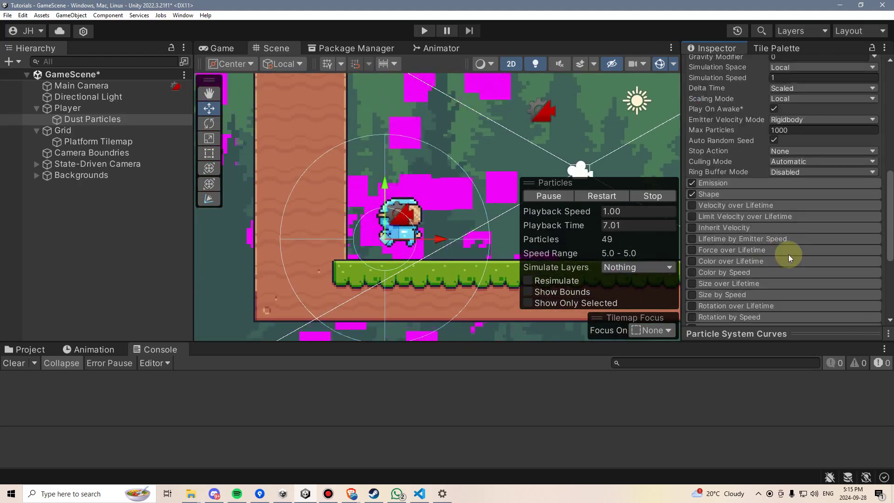
{"action": "scroll", "coordinate": [730, 219], "scroll_direction": "up", "scroll_amount": 6}
{"action": "scroll", "coordinate": [727, 210], "scroll_direction": "up", "scroll_amount": 3}
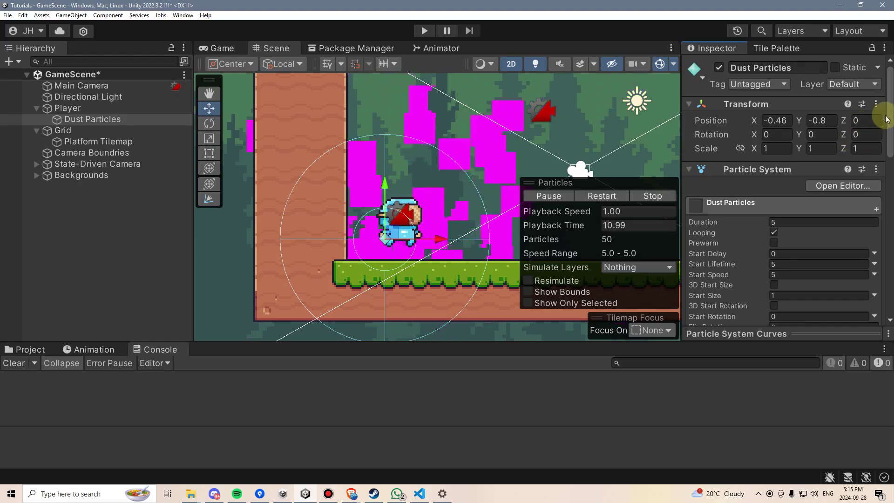
Step: Set the material in the particle system's Renderer module to Default-Particle
{"action": "left_click_drag", "start_coordinate": [889, 119], "coordinate": [880, 279]}
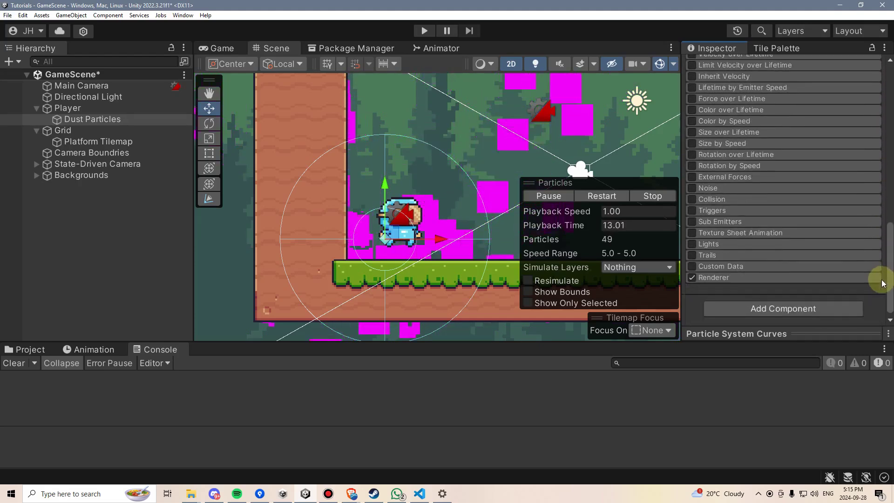
{"action": "left_click", "coordinate": [727, 277]}
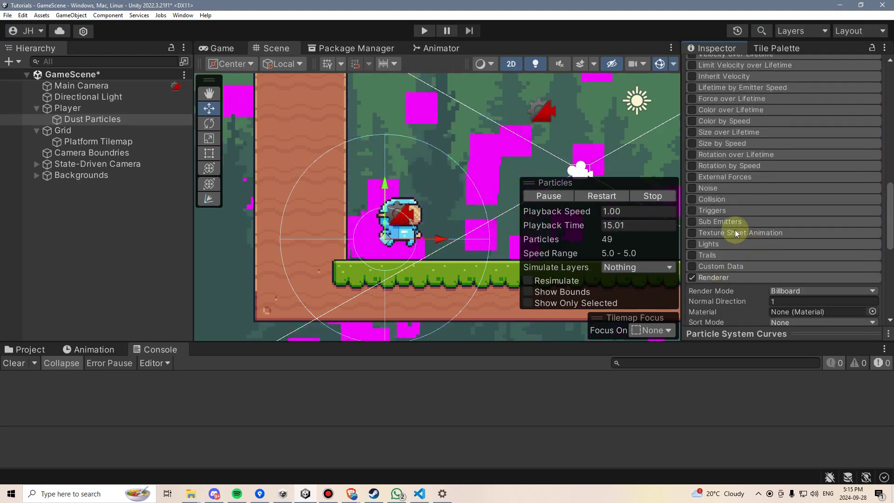
{"action": "scroll", "coordinate": [745, 224], "scroll_direction": "down", "scroll_amount": 4}
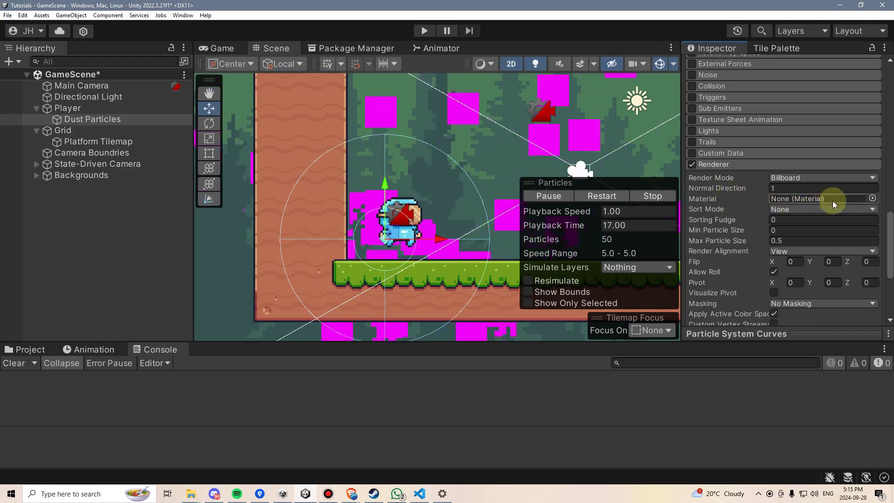
{"action": "left_click", "coordinate": [872, 198]}
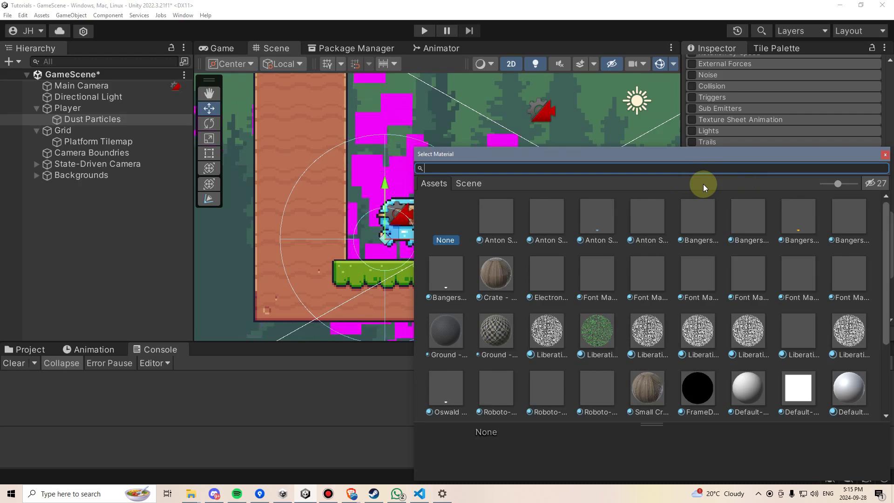
{"action": "type", "text": "default-particle"}
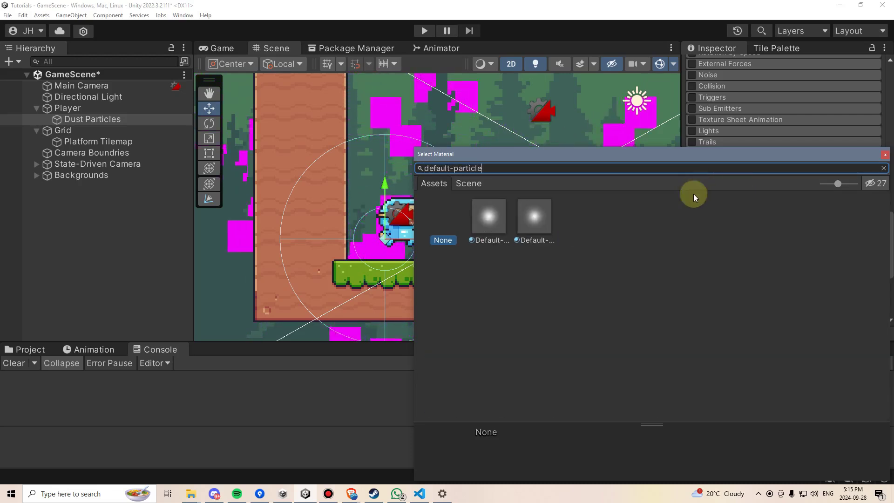
{"action": "left_click", "coordinate": [494, 223]}
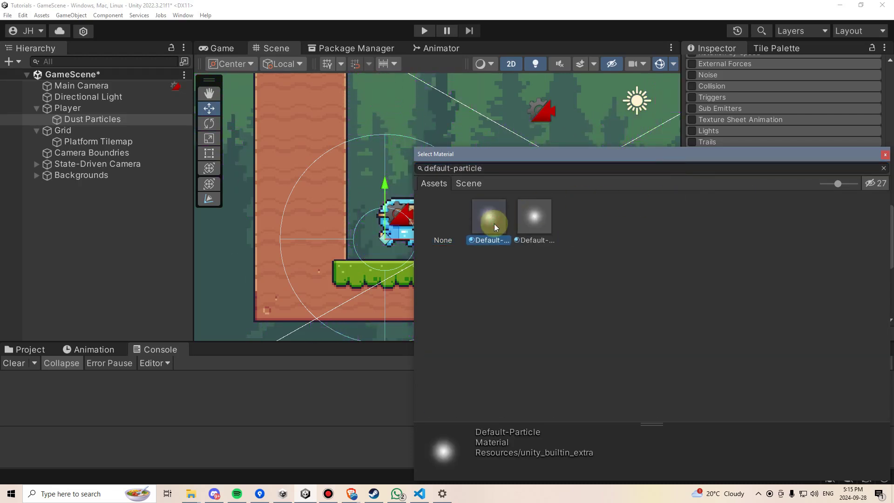
{"action": "left_click", "coordinate": [540, 232]}
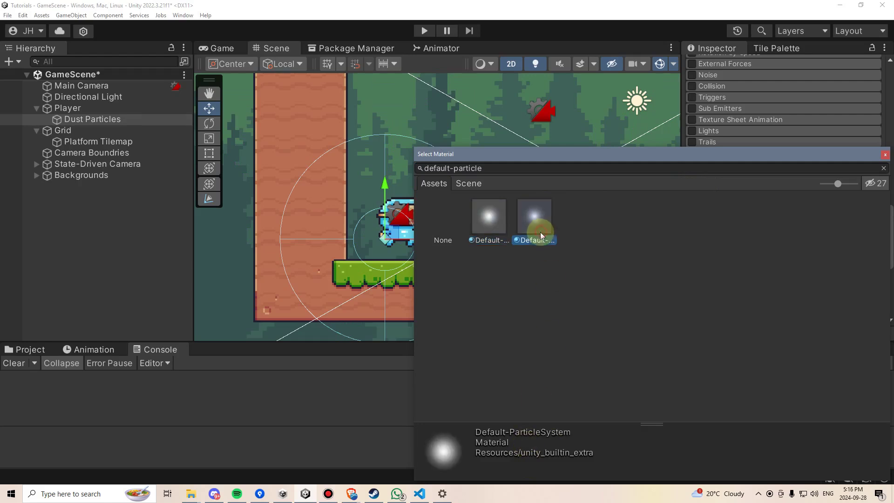
{"action": "left_click", "coordinate": [500, 223]}
{"action": "left_click", "coordinate": [885, 154]}
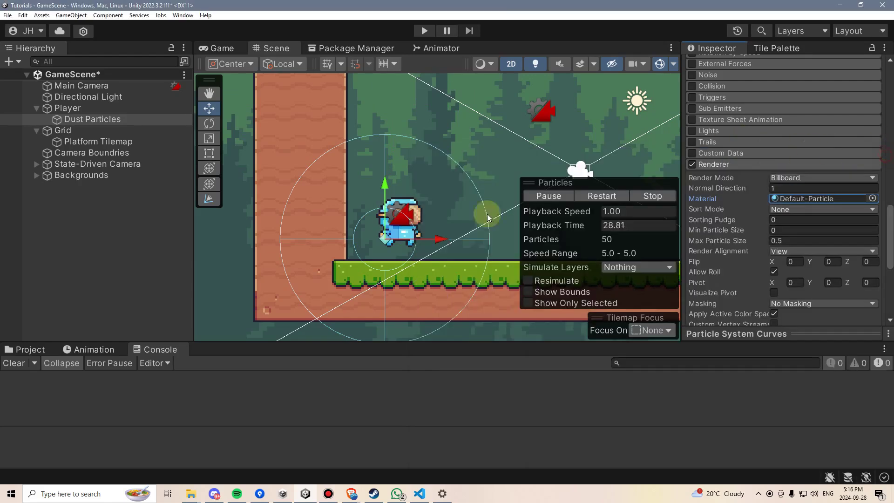
Step: Restart the particle preview and set the Renderer module's Sorting Layer ID to Game
{"action": "scroll", "coordinate": [419, 229], "scroll_direction": "up", "scroll_amount": 3}
{"action": "scroll", "coordinate": [429, 230], "scroll_direction": "up", "scroll_amount": 1}
{"action": "left_click", "coordinate": [601, 196]}
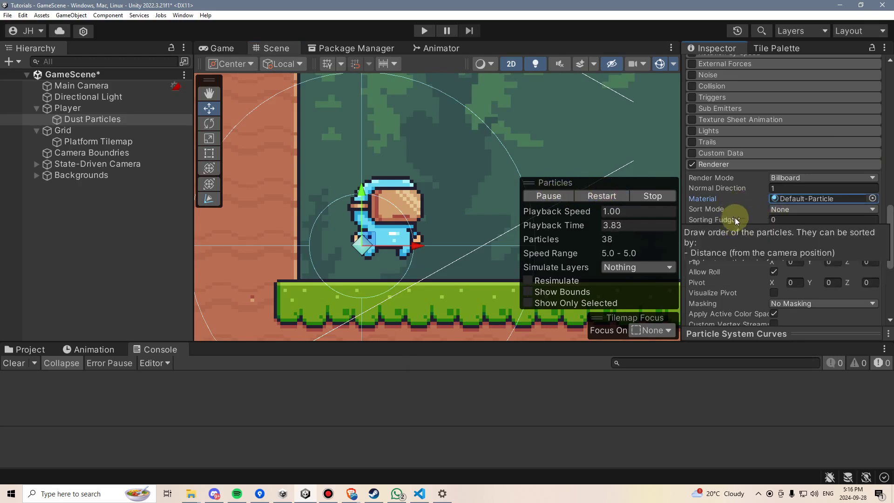
{"action": "scroll", "coordinate": [746, 223], "scroll_direction": "down", "scroll_amount": 6}
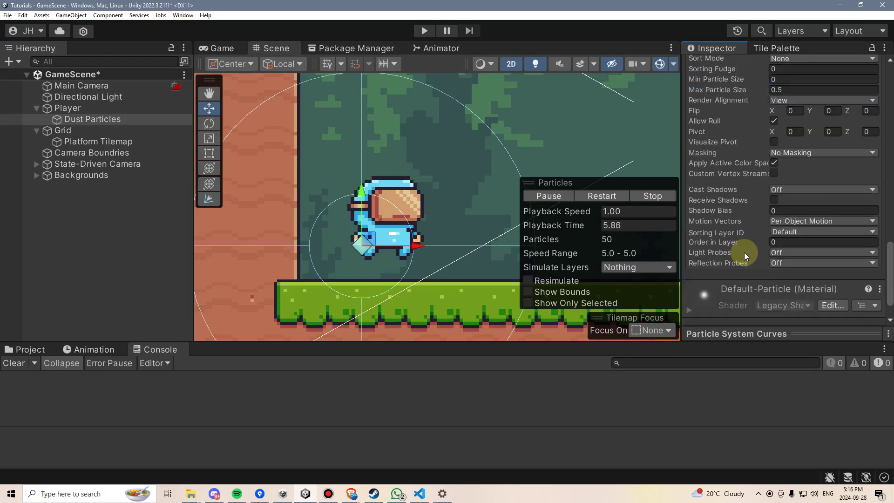
{"action": "left_click", "coordinate": [772, 240]}
{"action": "left_click", "coordinate": [790, 231]}
{"action": "left_click", "coordinate": [806, 304]}
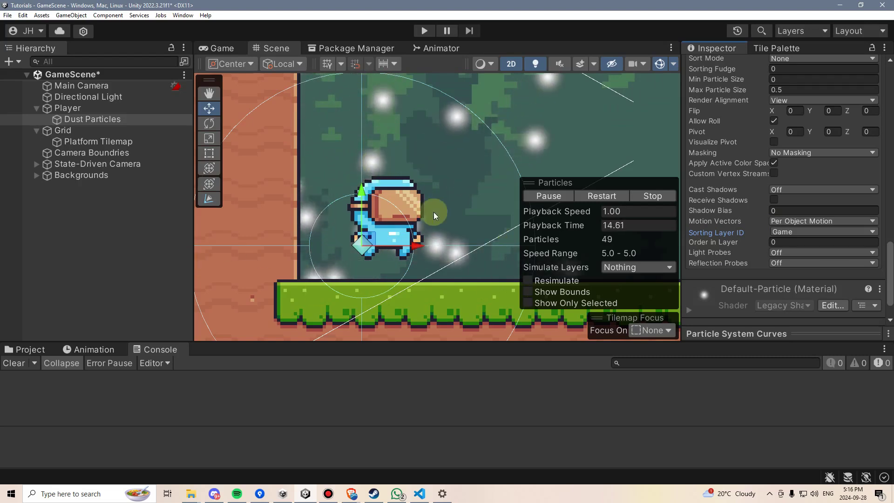
Step: Set the Order in Layer of the Player's Sprite Renderer to 5
{"action": "left_click", "coordinate": [70, 109]}
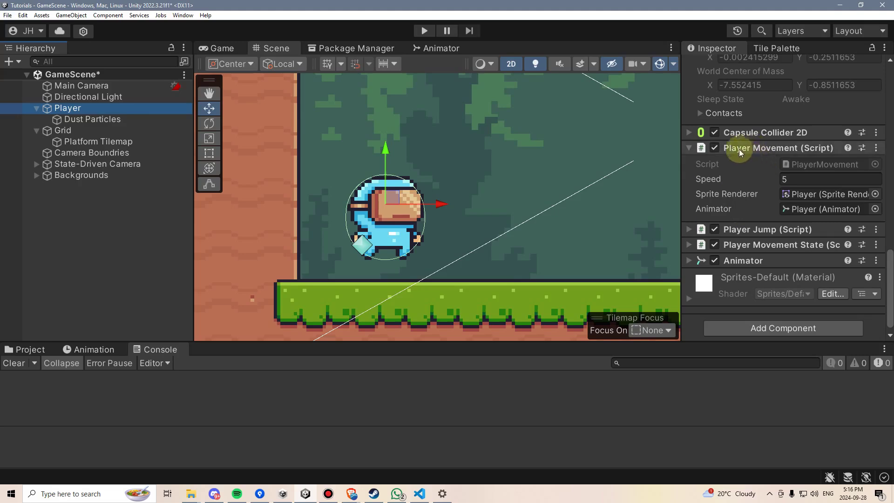
{"action": "scroll", "coordinate": [739, 149], "scroll_direction": "up", "scroll_amount": 10}
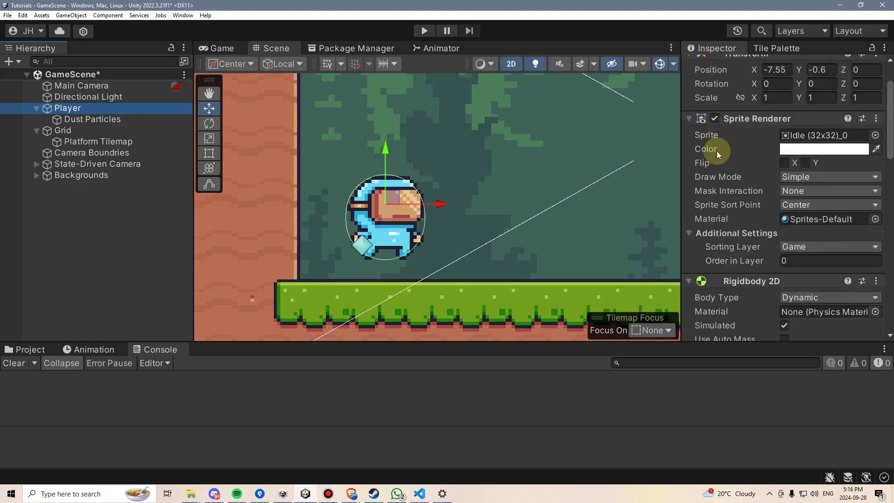
{"action": "scroll", "coordinate": [736, 167], "scroll_direction": "up", "scroll_amount": 2}
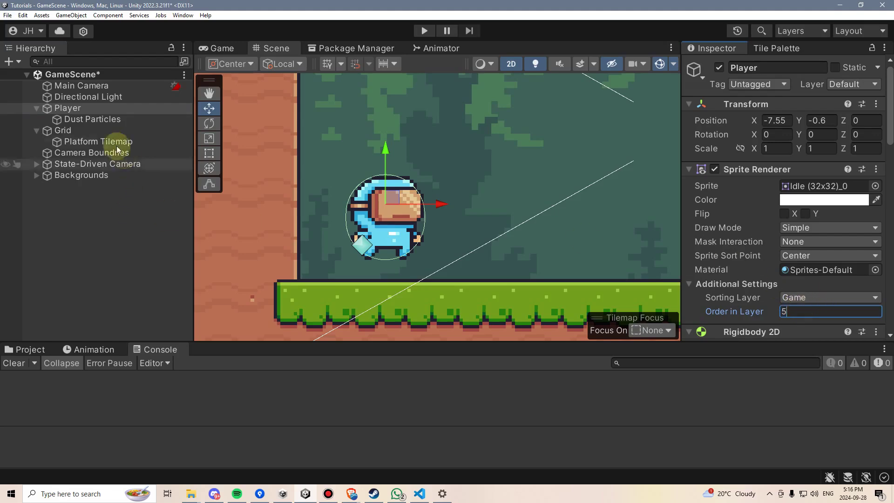
Step: Set the Order in Layer to 4 in the Renderer module of the Dust Particles system
{"action": "left_click", "coordinate": [93, 119]}
{"action": "scroll", "coordinate": [865, 262], "scroll_direction": "down", "scroll_amount": 10}
{"action": "scroll", "coordinate": [866, 262], "scroll_direction": "down", "scroll_amount": 10}
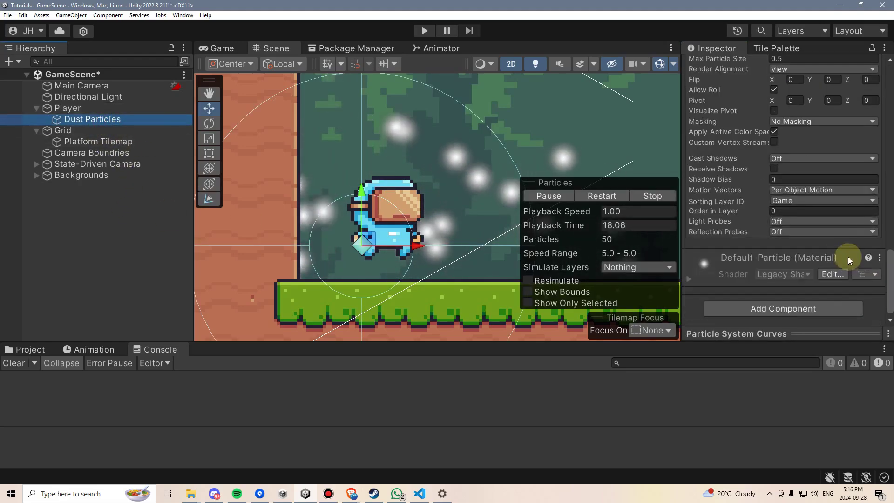
{"action": "left_click", "coordinate": [777, 211]}
{"action": "type", "text": "4"}
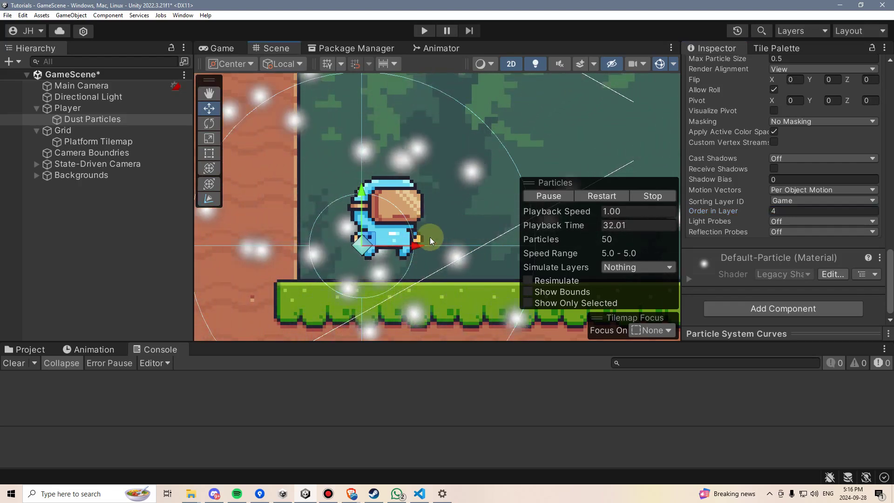
Step: Enlarge the project browser and open the Other folder inside Pixel Adventure 1 > Assets
{"action": "left_click", "coordinate": [24, 350]}
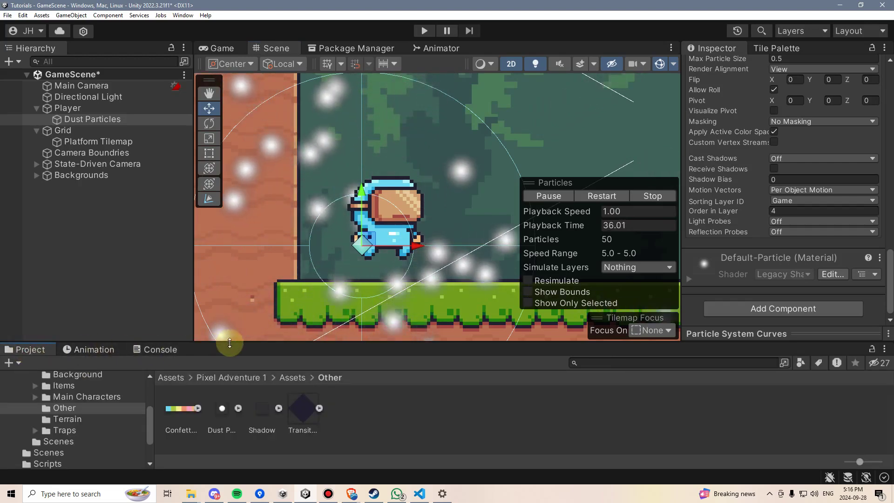
{"action": "left_click_drag", "start_coordinate": [220, 341], "coordinate": [228, 271]}
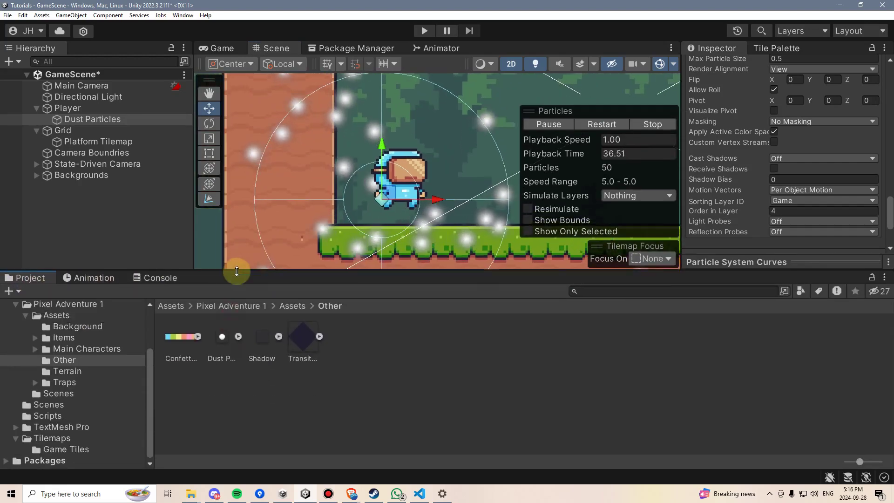
{"action": "left_click", "coordinate": [77, 329]}
{"action": "left_click", "coordinate": [76, 339]}
{"action": "left_click", "coordinate": [76, 349]}
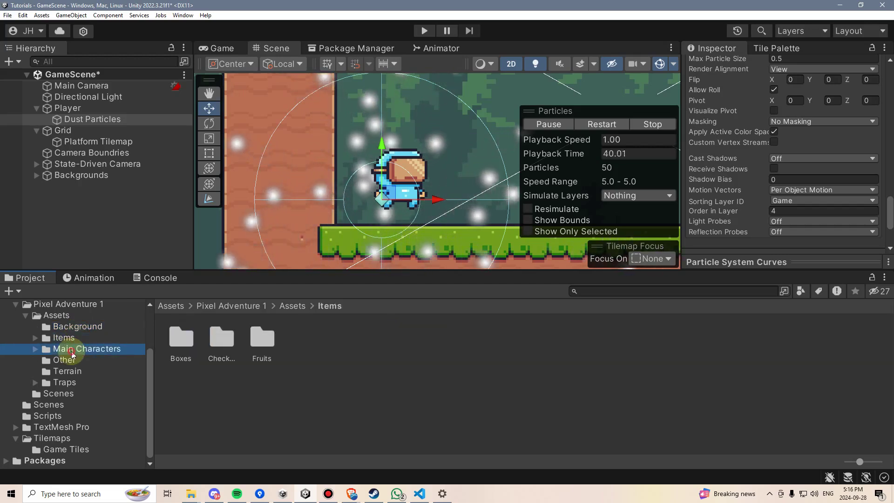
{"action": "left_click", "coordinate": [73, 361]}
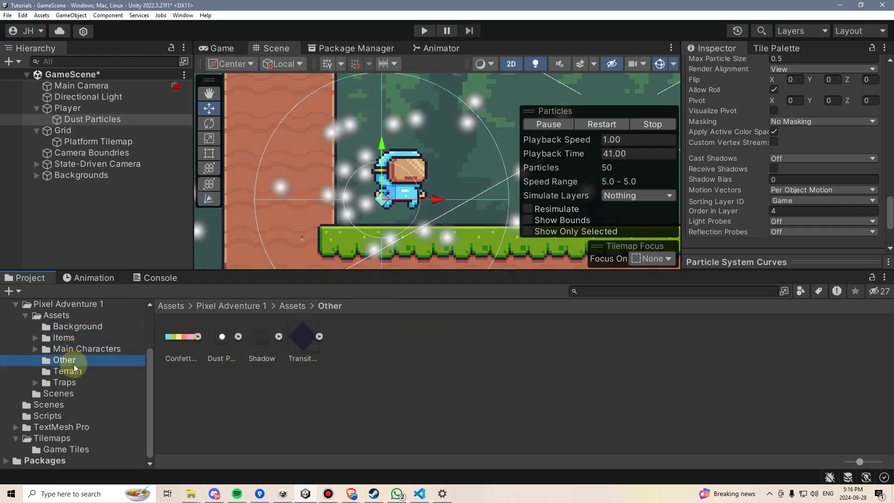
Step: Select the Dust Particle texture in the Other folder and check its Texture Type import setting
{"action": "left_click", "coordinate": [224, 335]}
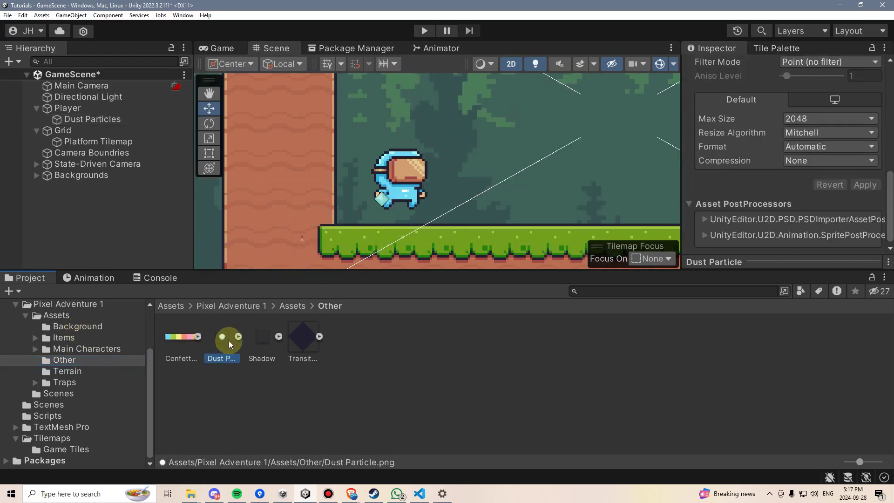
{"action": "scroll", "coordinate": [804, 198], "scroll_direction": "up", "scroll_amount": 10}
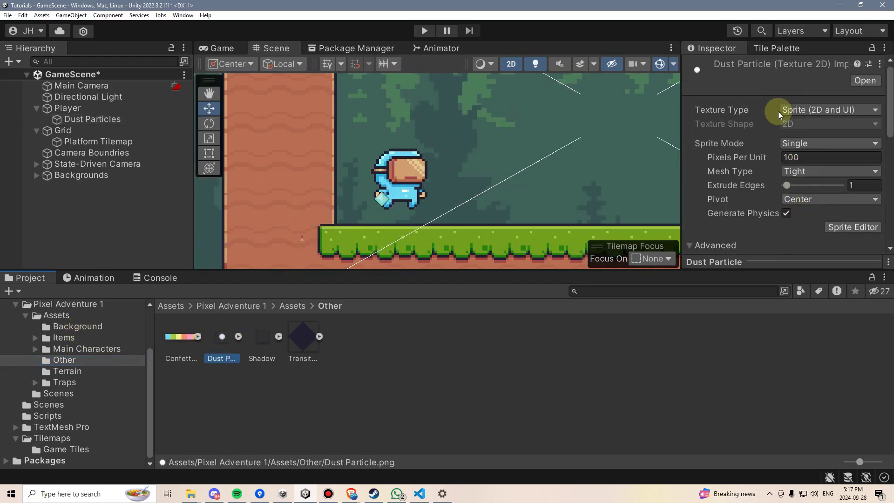
{"action": "left_click", "coordinate": [783, 110]}
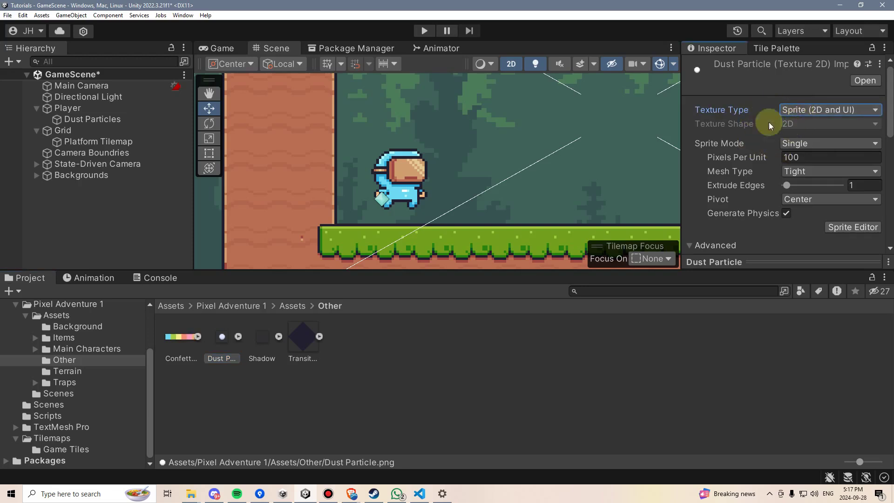
{"action": "left_click", "coordinate": [235, 339]}
{"action": "left_click", "coordinate": [236, 339]}
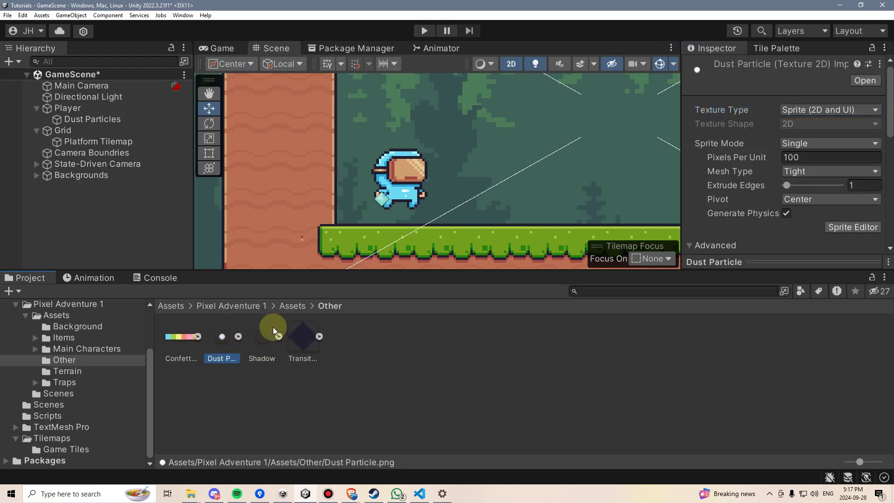
Step: Create a new material named DustParticle in the Other folder
{"action": "right_click", "coordinate": [224, 335]}
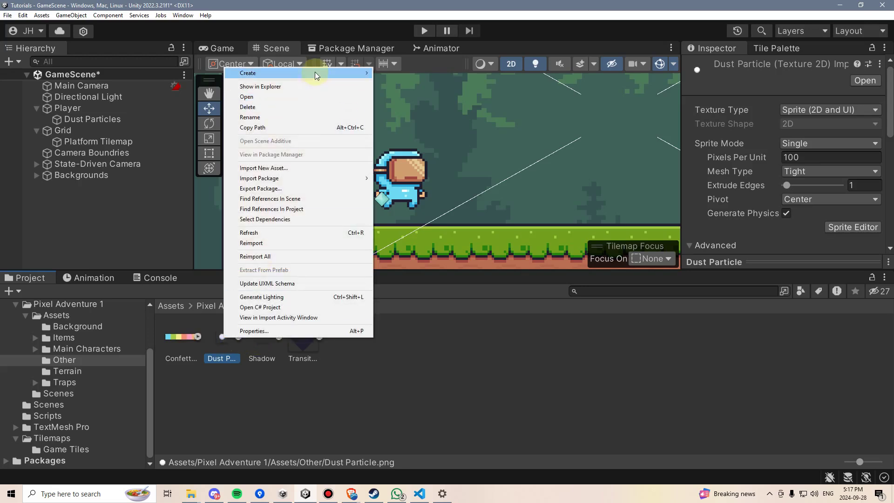
{"action": "mouse_move", "coordinate": [315, 72]}
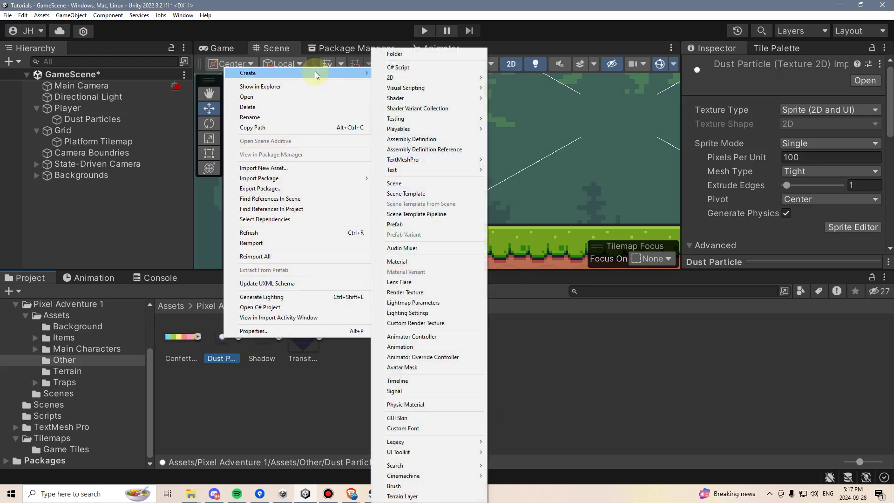
{"action": "left_click", "coordinate": [418, 262]}
{"action": "type", "text": "D"}
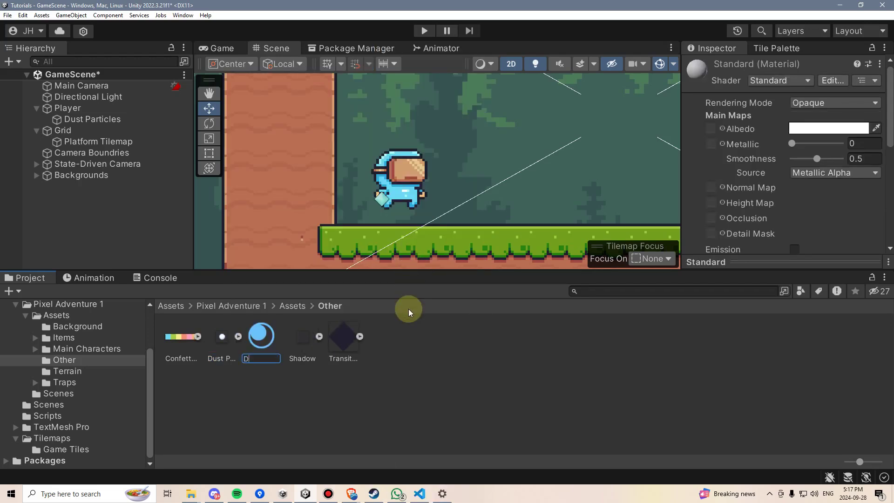
{"action": "type", "text": "ustParticle"}
{"action": "left_click", "coordinate": [409, 309]}
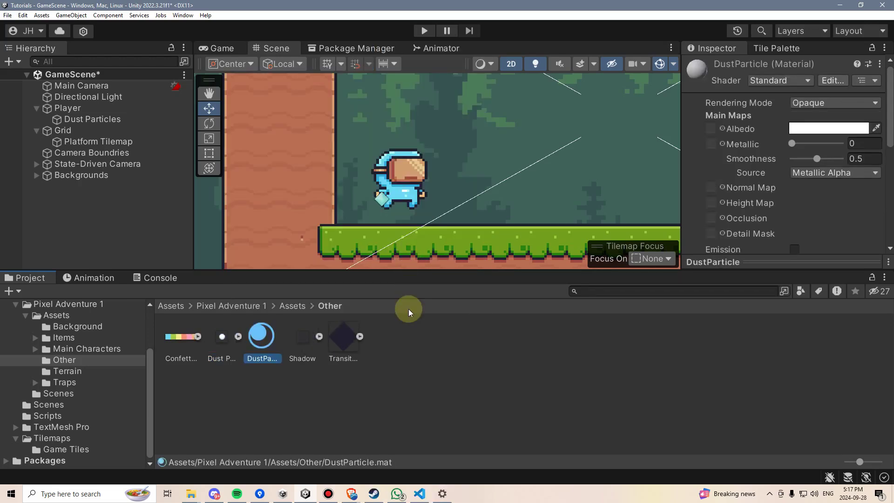
Step: Set the DustParticle material's shader to Legacy Shaders > Particles > Additive and assign the Dust Particle image as its Particle Texture
{"action": "left_click", "coordinate": [765, 80]}
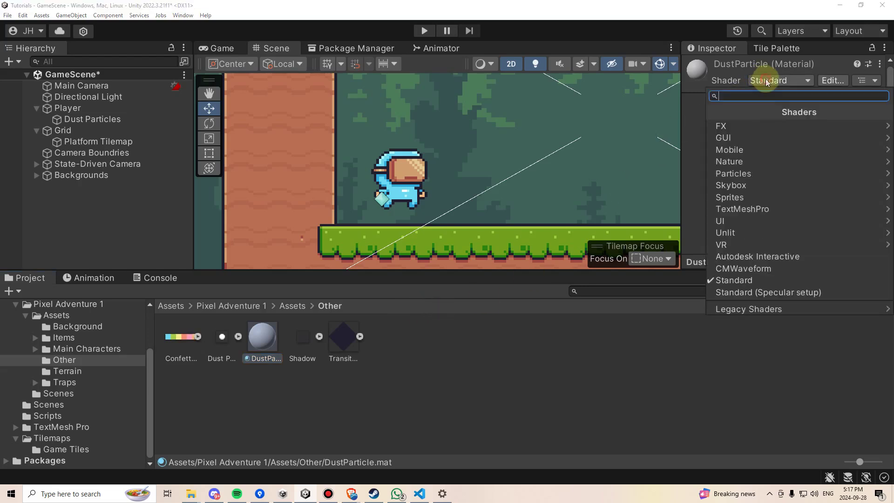
{"action": "left_click", "coordinate": [751, 310]}
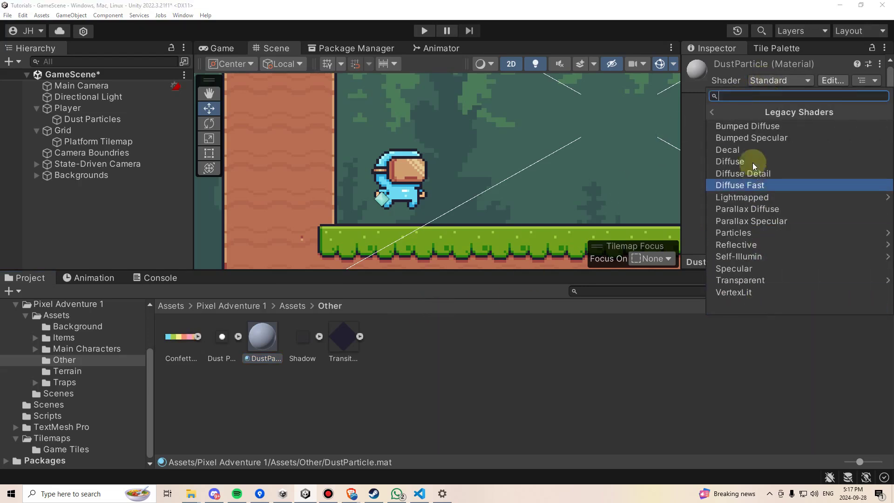
{"action": "left_click", "coordinate": [736, 232]}
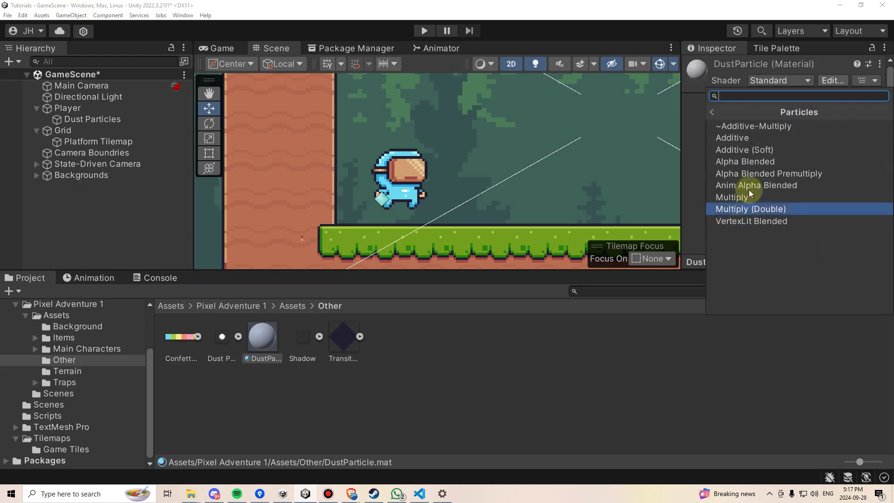
{"action": "left_click", "coordinate": [752, 137]}
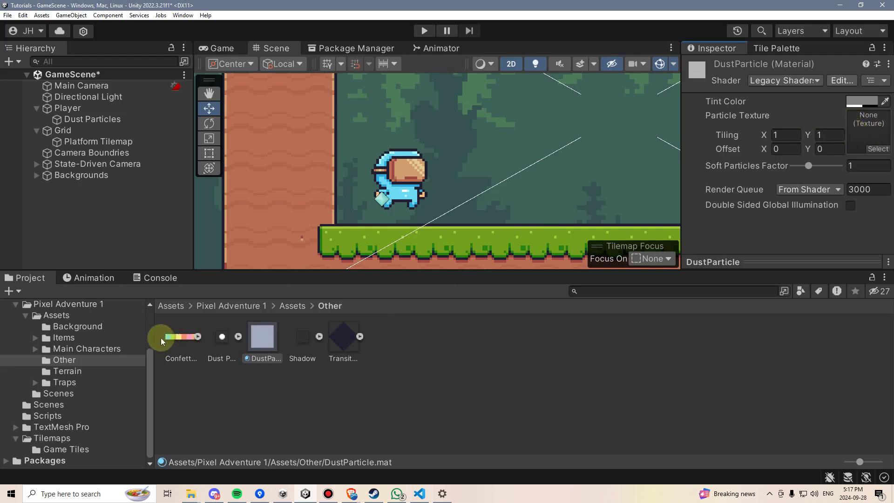
{"action": "left_click_drag", "start_coordinate": [220, 337], "coordinate": [757, 171]}
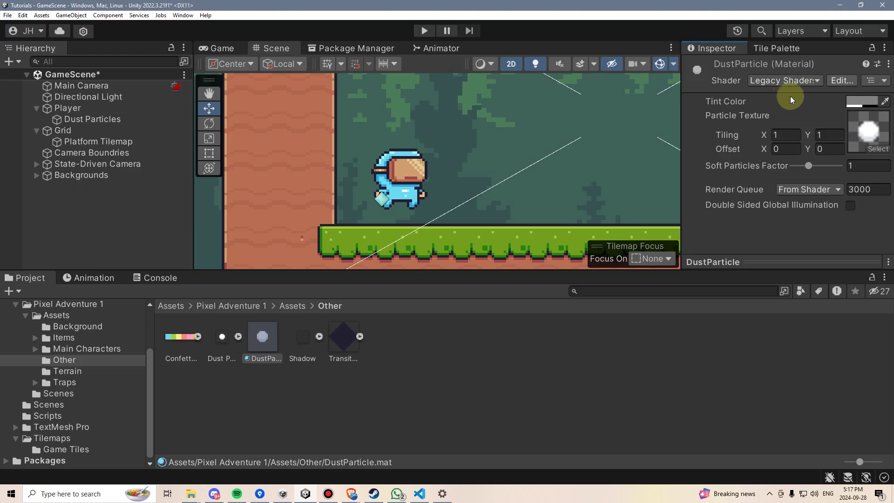
Step: Assign the DustParticle material to the Renderer module of the Dust Particles system and shrink the project browser again
{"action": "left_click", "coordinate": [90, 119]}
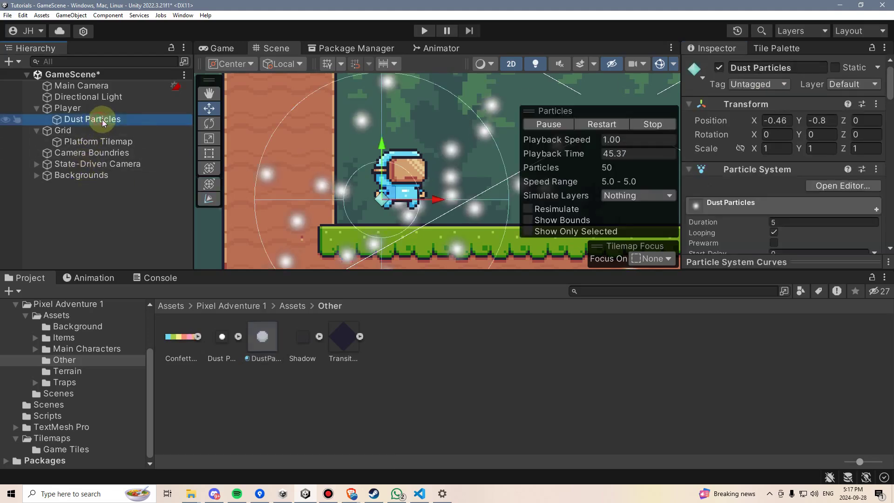
{"action": "scroll", "coordinate": [801, 189], "scroll_direction": "down", "scroll_amount": 5}
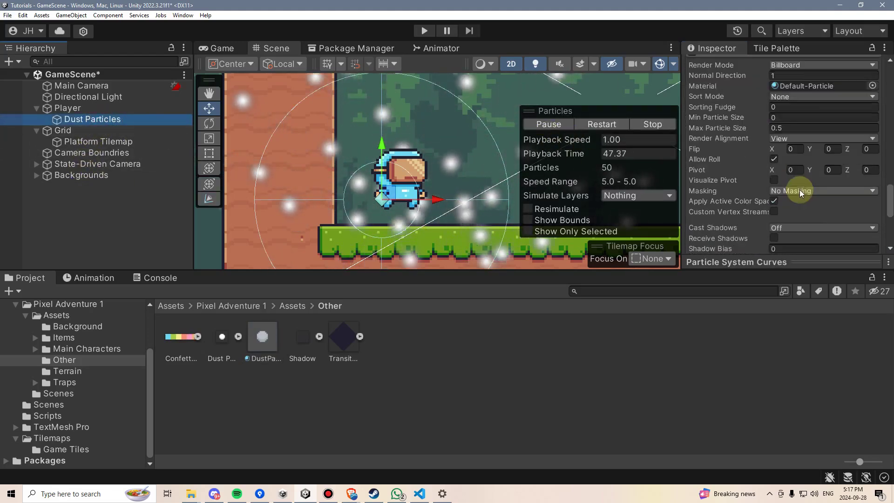
{"action": "scroll", "coordinate": [797, 188], "scroll_direction": "up", "scroll_amount": 3}
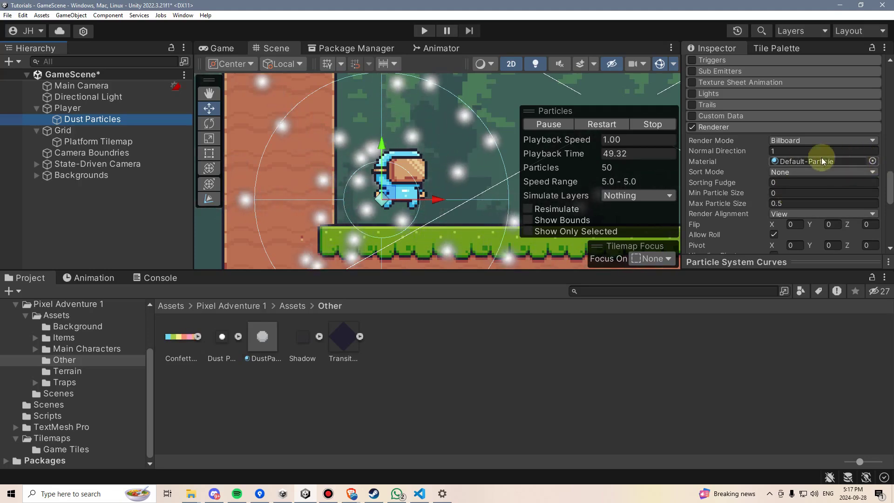
{"action": "left_click_drag", "start_coordinate": [264, 340], "coordinate": [815, 161]}
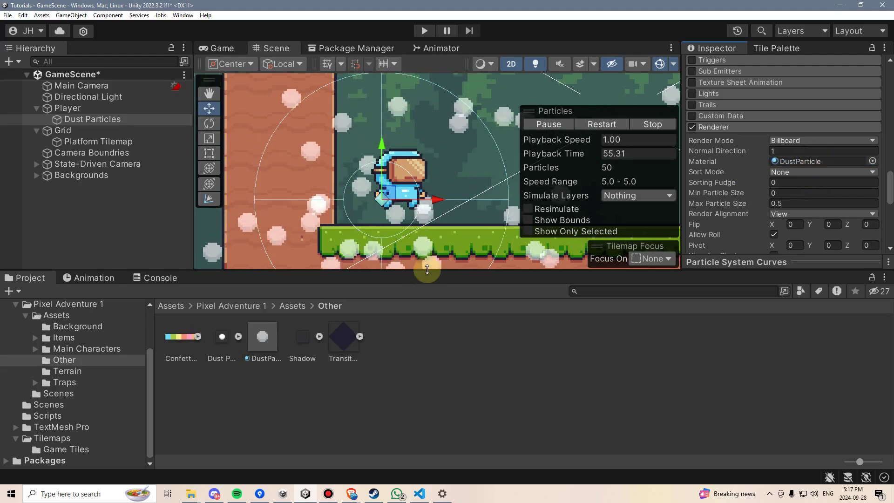
{"action": "left_click_drag", "start_coordinate": [427, 270], "coordinate": [427, 341]}
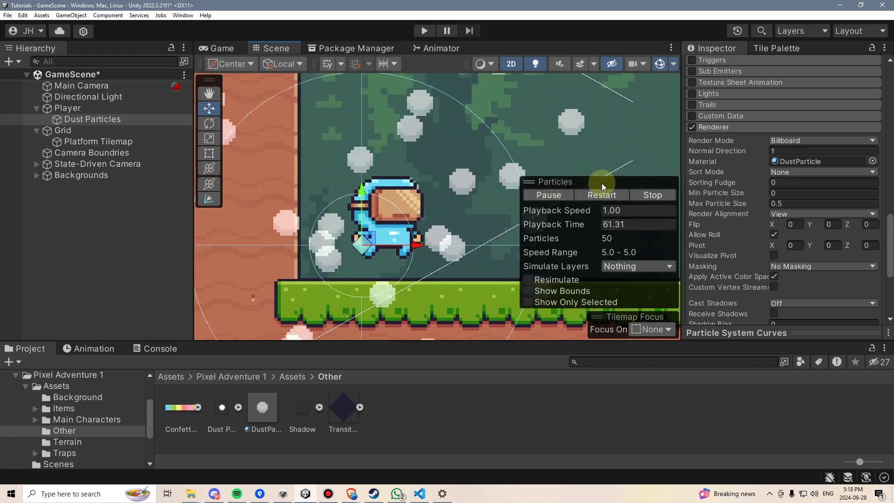
Step: Expand the Shape module of the Dust Particles system and review its emission shape settings
{"action": "middle_click_drag", "start_coordinate": [430, 200], "coordinate": [481, 199]}
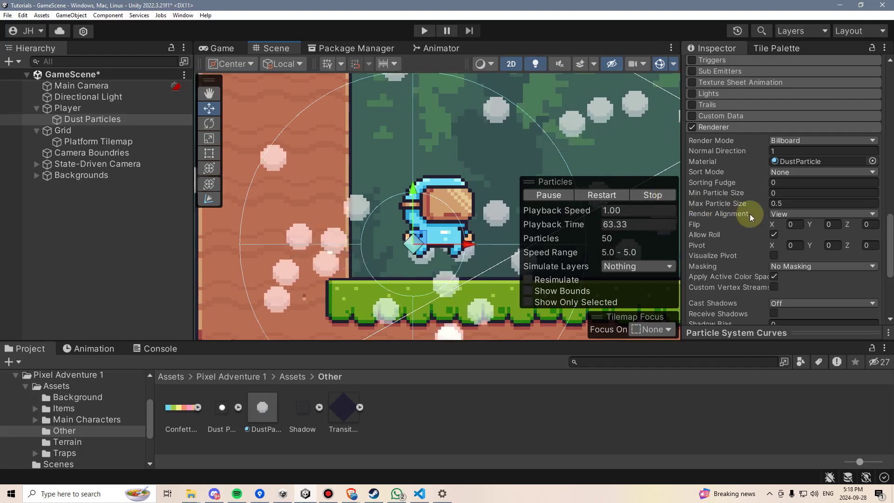
{"action": "scroll", "coordinate": [873, 219], "scroll_direction": "up", "scroll_amount": 10}
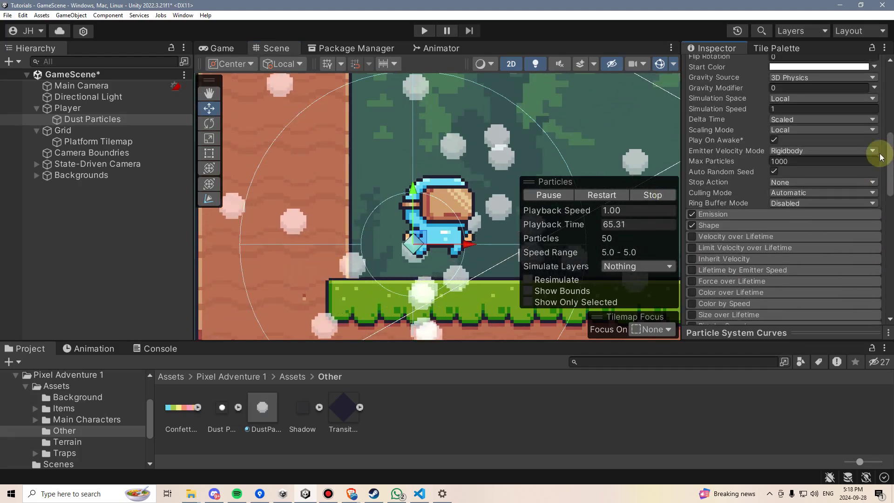
{"action": "left_click", "coordinate": [746, 230]}
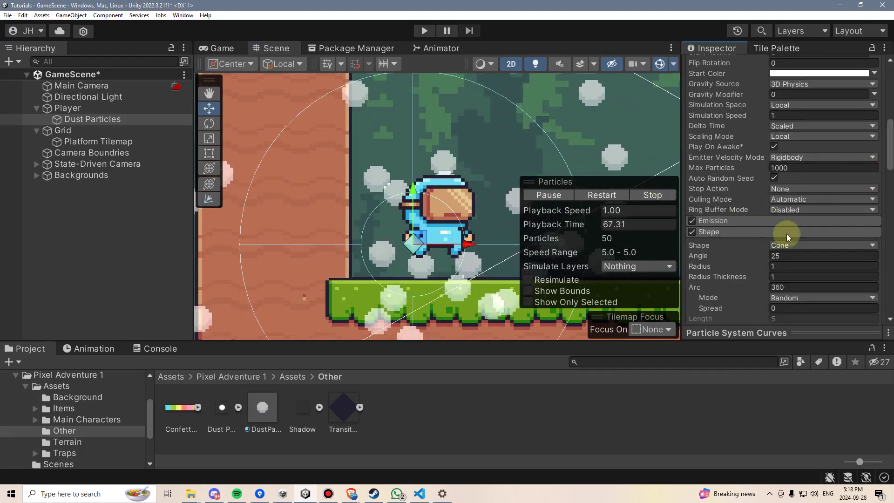
{"action": "scroll", "coordinate": [733, 245], "scroll_direction": "down", "scroll_amount": 2}
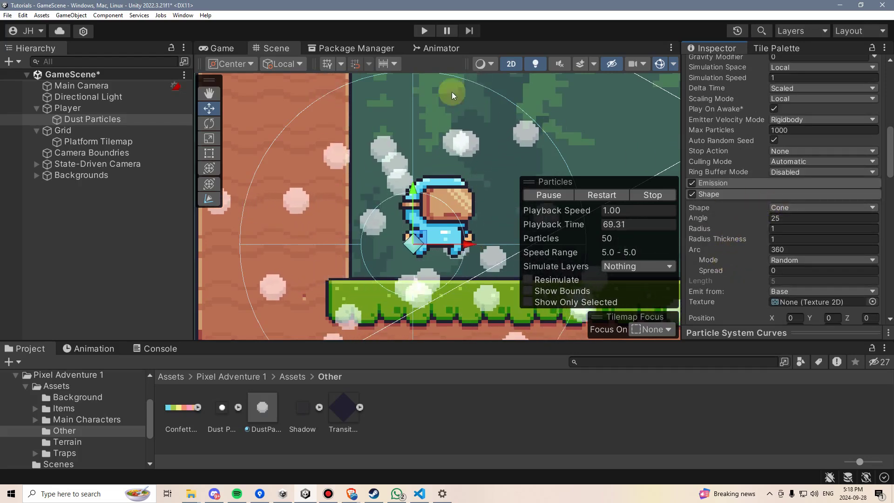
Step: Inspect the direction of the particle cone in the 3D scene view and the game view, and return to the 2D scene view
{"action": "mouse_move", "coordinate": [495, 170]}
{"action": "middle_mouse_down"}
{"action": "mouse_move", "coordinate": [477, 182]}
{"action": "mouse_move", "coordinate": [496, 169]}
{"action": "middle_mouse_up"}
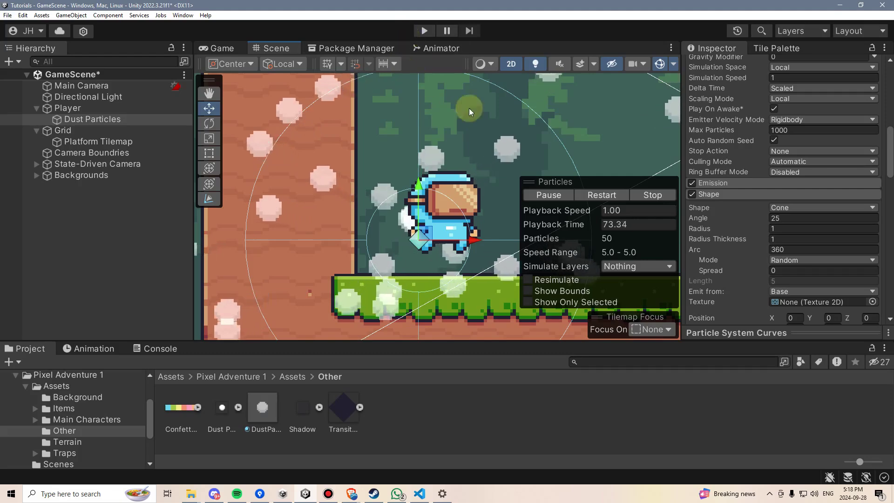
{"action": "left_click", "coordinate": [511, 63]}
{"action": "left_click_drag", "start_coordinate": [513, 154], "coordinate": [473, 186], "text": "alt"}
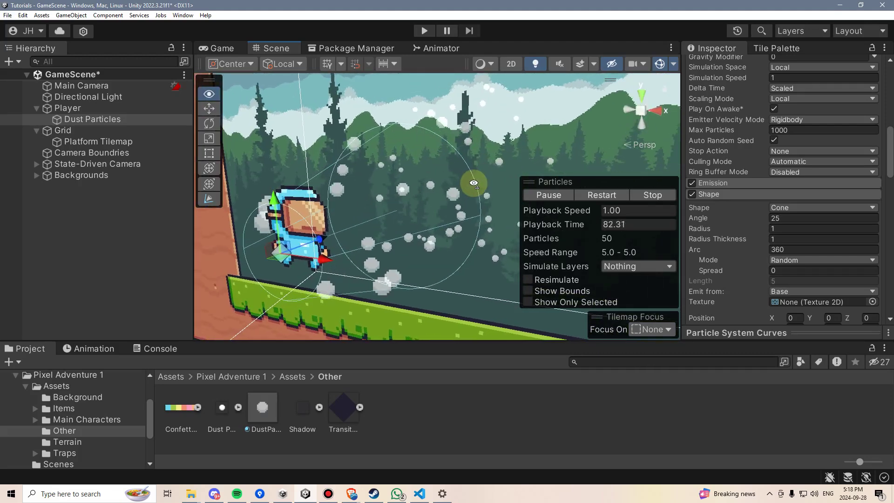
{"action": "left_click", "coordinate": [224, 48]}
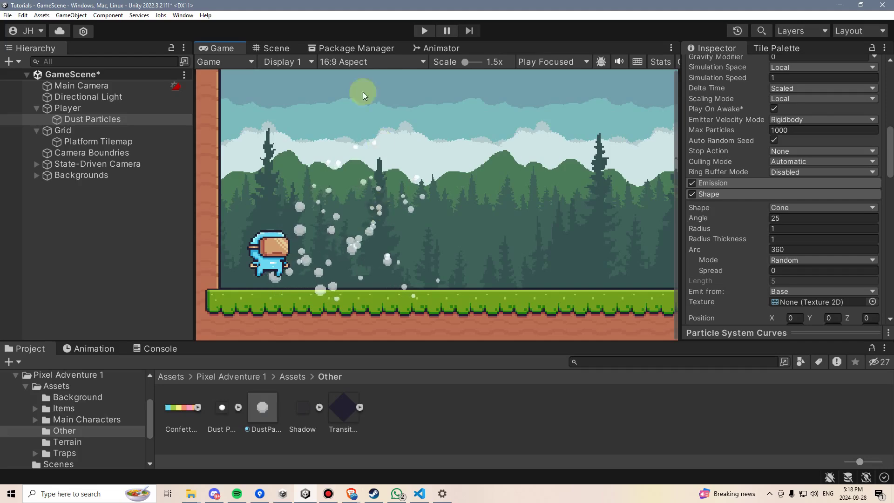
{"action": "left_click", "coordinate": [274, 48]}
{"action": "left_click", "coordinate": [511, 62]}
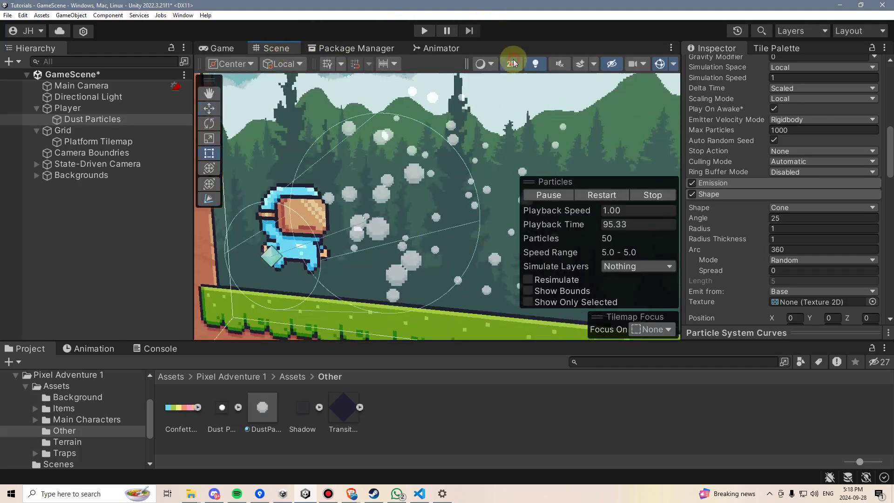
Step: Check the particle direction in the game and 3D scene views, and set the Dust Particles emission shape to Edge
{"action": "key", "text": "t"}
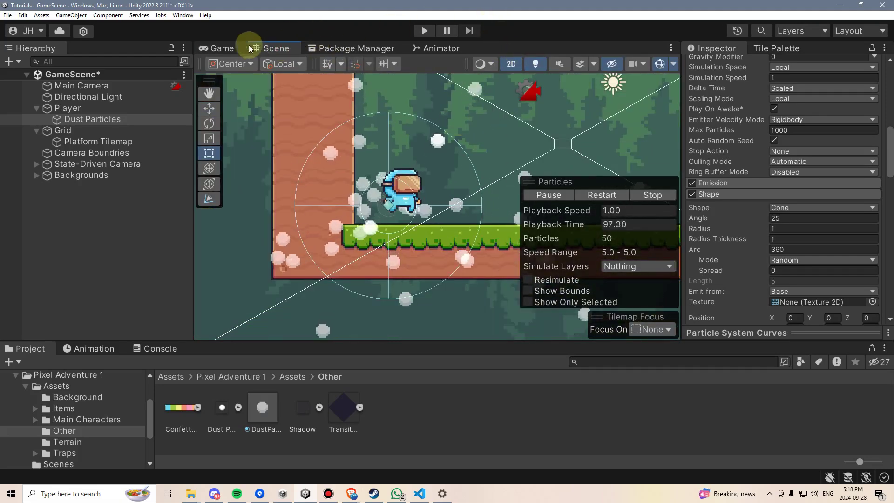
{"action": "left_click", "coordinate": [222, 48]}
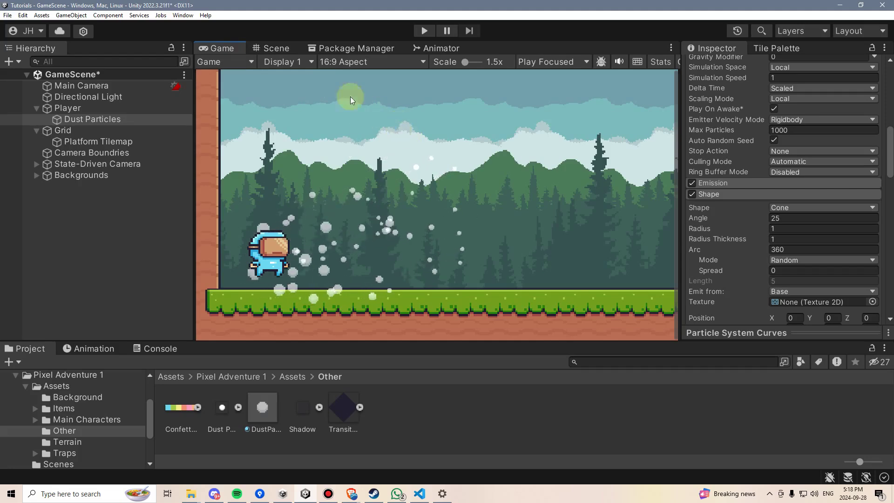
{"action": "left_click", "coordinate": [284, 49]}
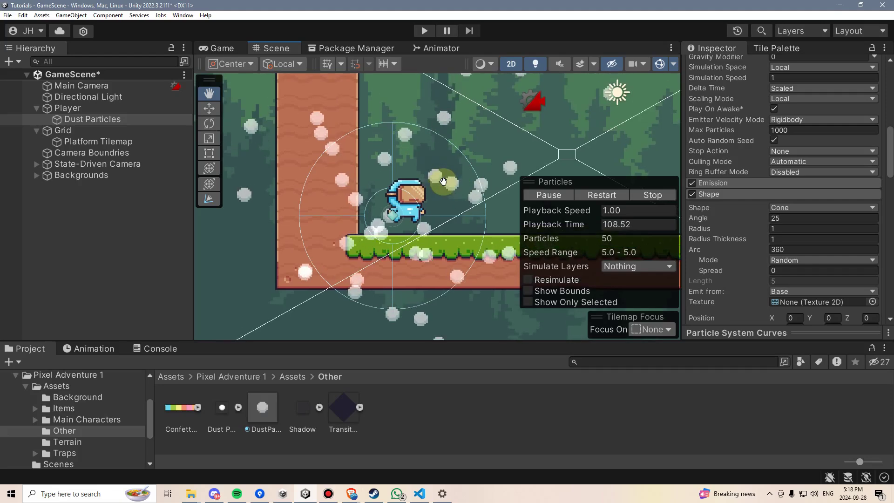
{"action": "left_click", "coordinate": [511, 63]}
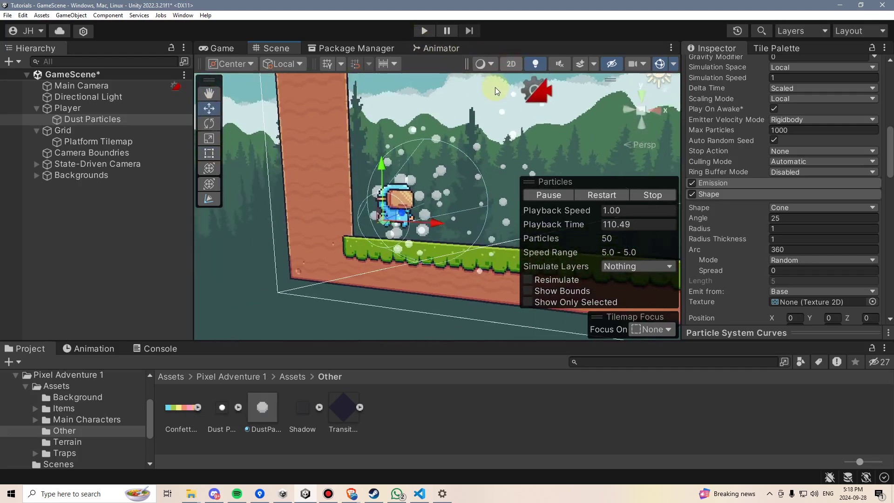
{"action": "right_click_drag", "start_coordinate": [439, 205], "coordinate": [390, 208]}
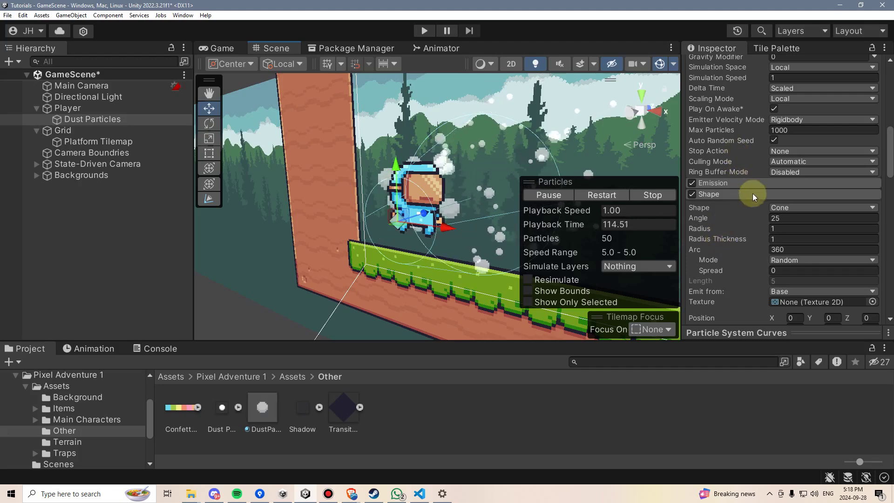
{"action": "left_click", "coordinate": [792, 207]}
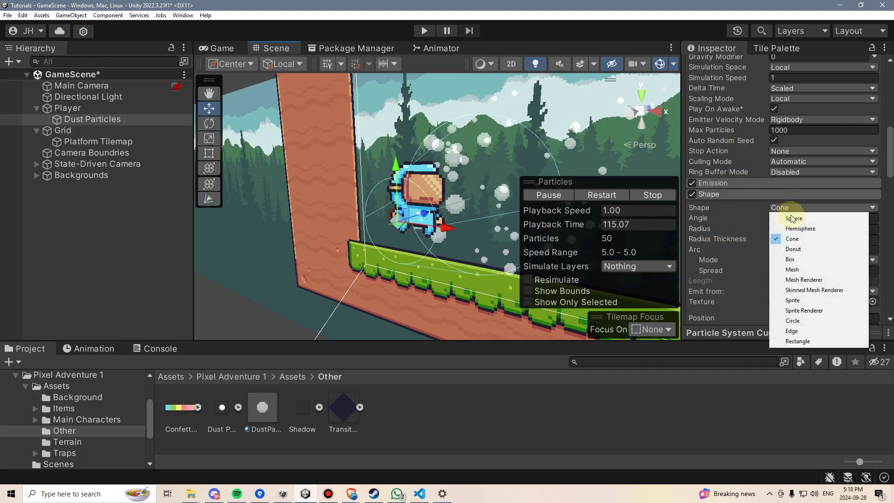
{"action": "left_click", "coordinate": [799, 331]}
{"action": "left_click_drag", "start_coordinate": [518, 222], "coordinate": [481, 97], "text": "alt"}
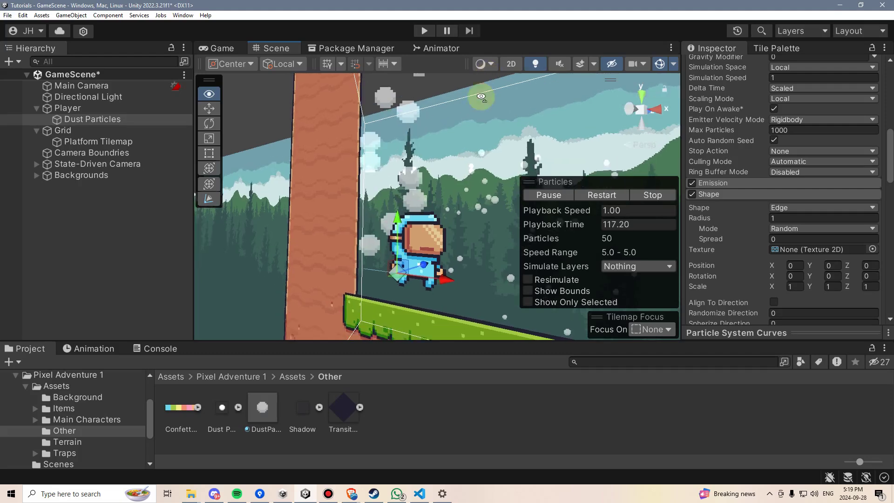
{"action": "right_click_drag", "start_coordinate": [481, 98], "coordinate": [497, 176]}
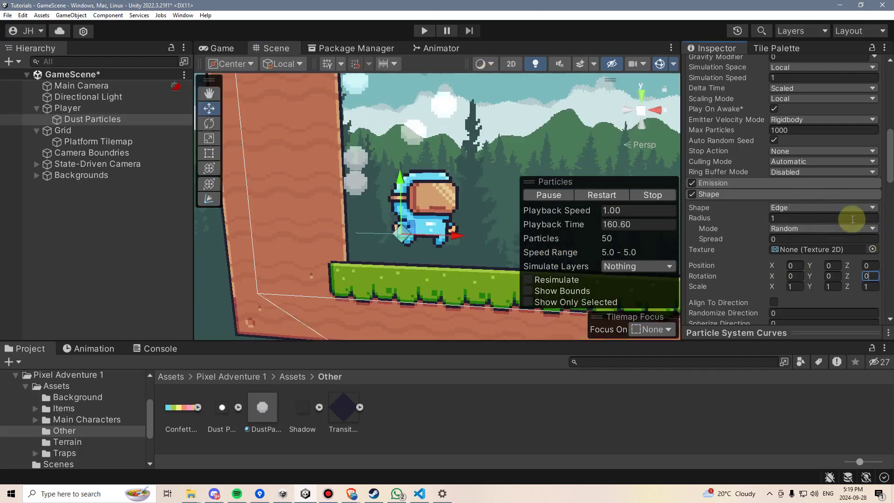
Step: Rotate the Edge emission shape to 90 on Z and reduce its X scale to 0.3
{"action": "left_click_drag", "start_coordinate": [870, 276], "coordinate": [863, 275]}
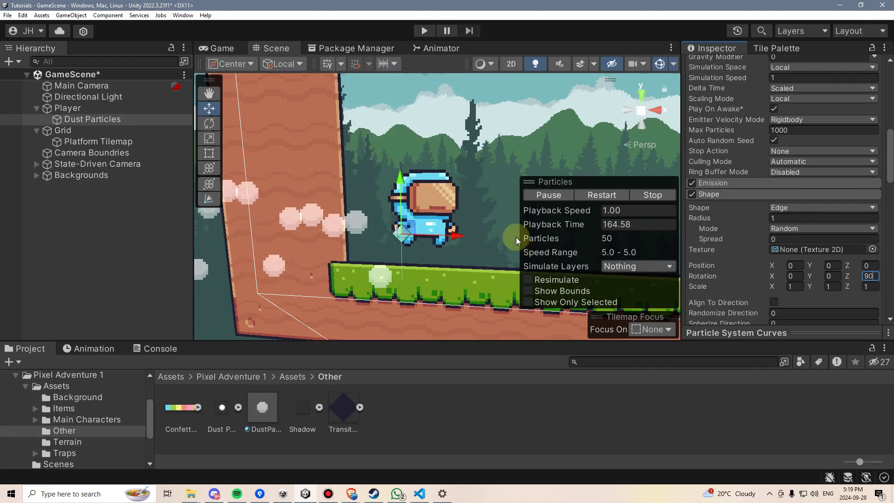
{"action": "left_click_drag", "start_coordinate": [432, 233], "coordinate": [423, 244], "text": "alt"}
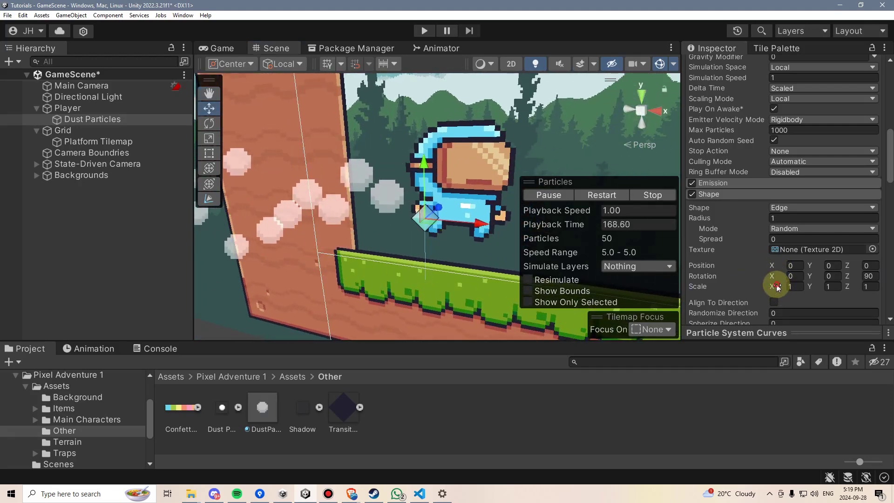
{"action": "left_click", "coordinate": [774, 286]}
{"action": "left_click_drag", "start_coordinate": [773, 286], "coordinate": [759, 284]}
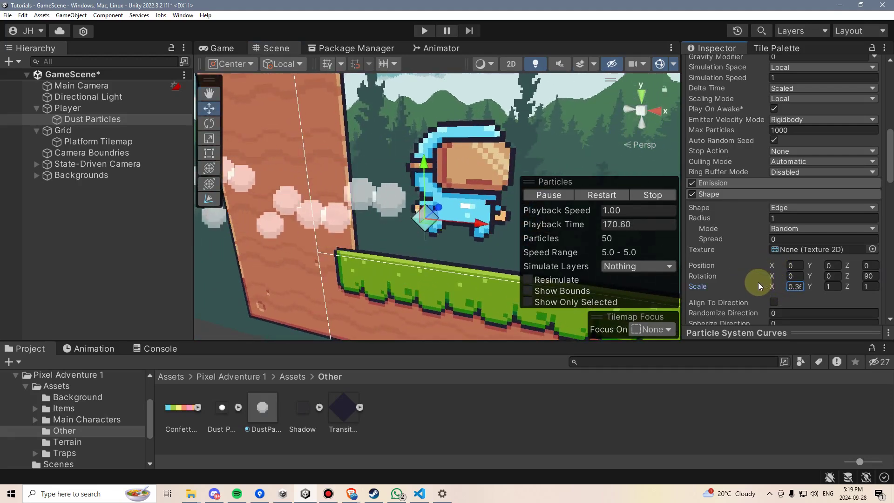
{"action": "left_click_drag", "start_coordinate": [470, 198], "coordinate": [545, 185], "text": "alt"}
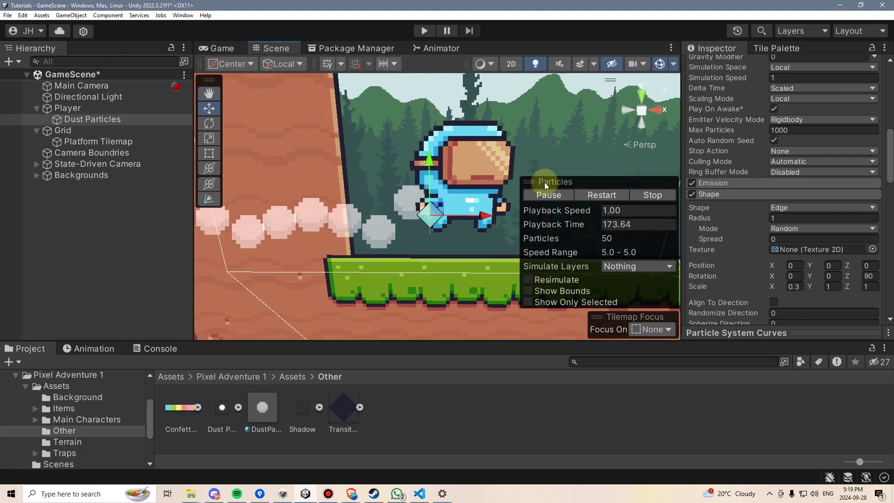
Step: Return to the 2D scene view and set Start Lifetime to Random Between Two Constants, from 0.25 to 0.5
{"action": "left_click", "coordinate": [512, 64]}
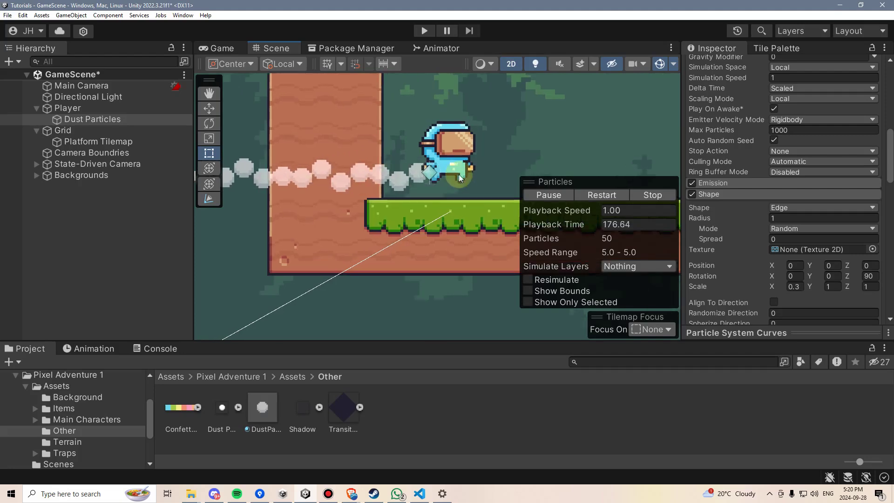
{"action": "scroll", "coordinate": [449, 184], "scroll_direction": "up", "scroll_amount": 3}
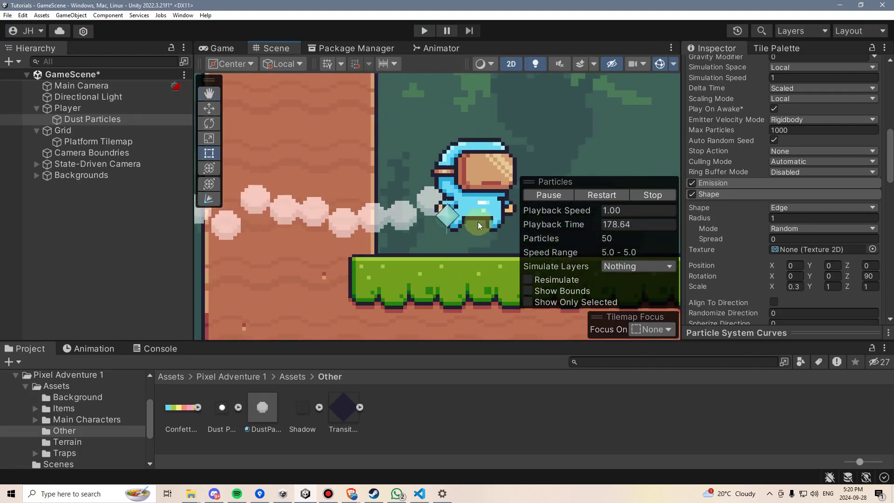
{"action": "scroll", "coordinate": [464, 212], "scroll_direction": "down", "scroll_amount": 5}
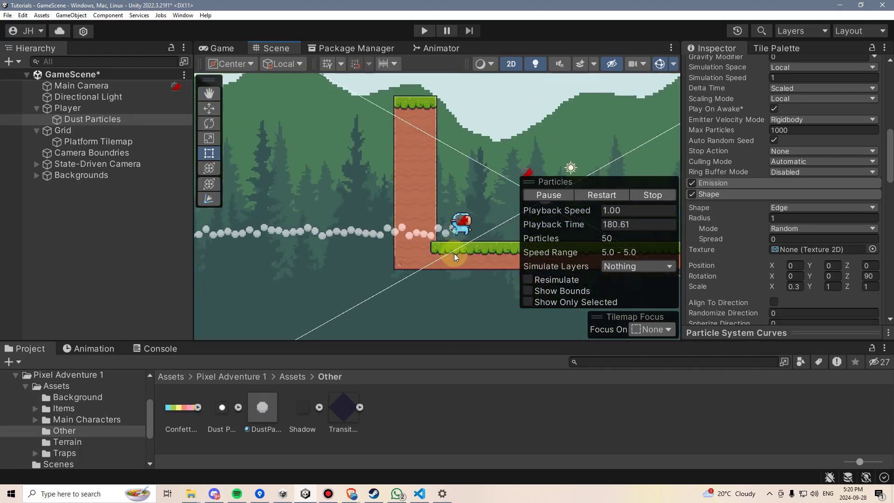
{"action": "scroll", "coordinate": [472, 216], "scroll_direction": "up", "scroll_amount": 5}
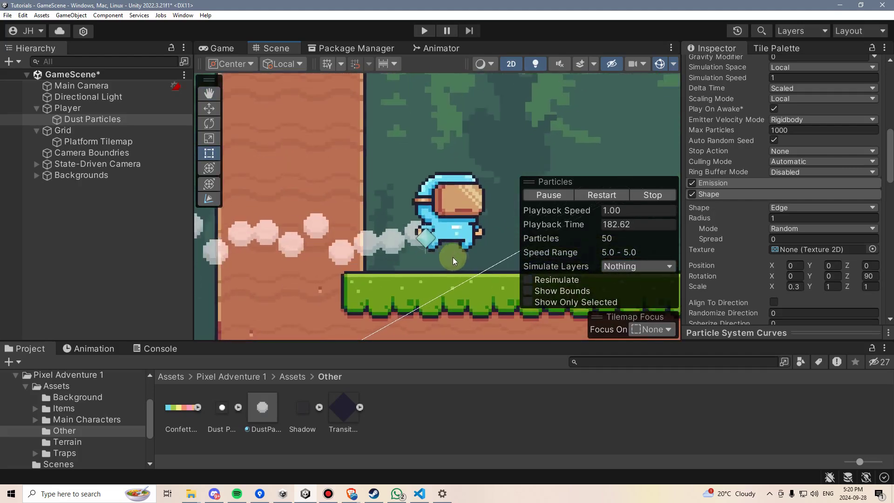
{"action": "scroll", "coordinate": [763, 205], "scroll_direction": "up", "scroll_amount": 5}
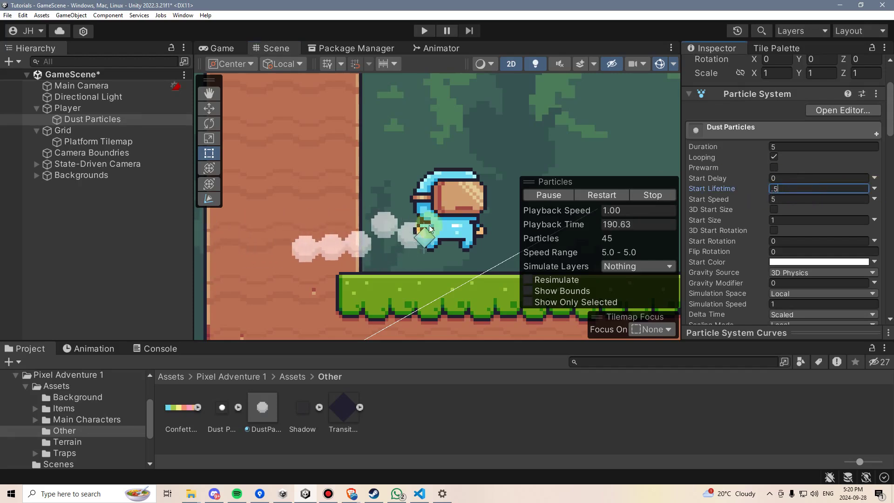
{"action": "left_click", "coordinate": [878, 189]}
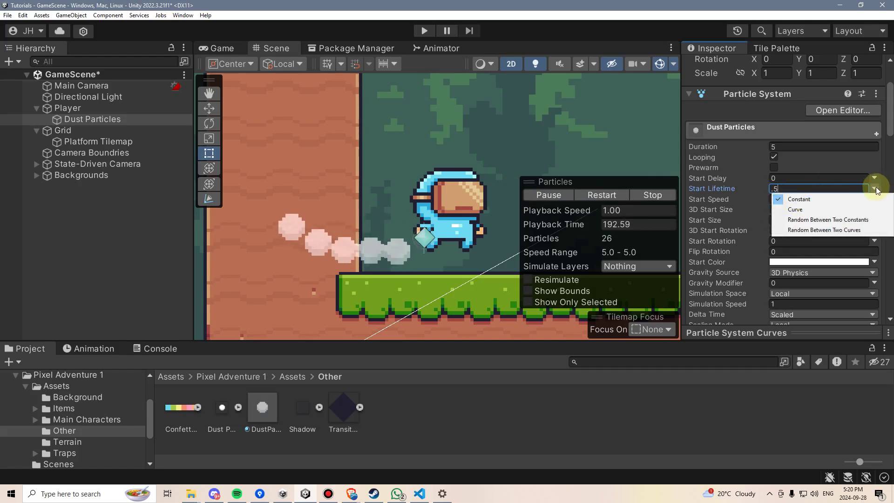
{"action": "left_click", "coordinate": [819, 219]}
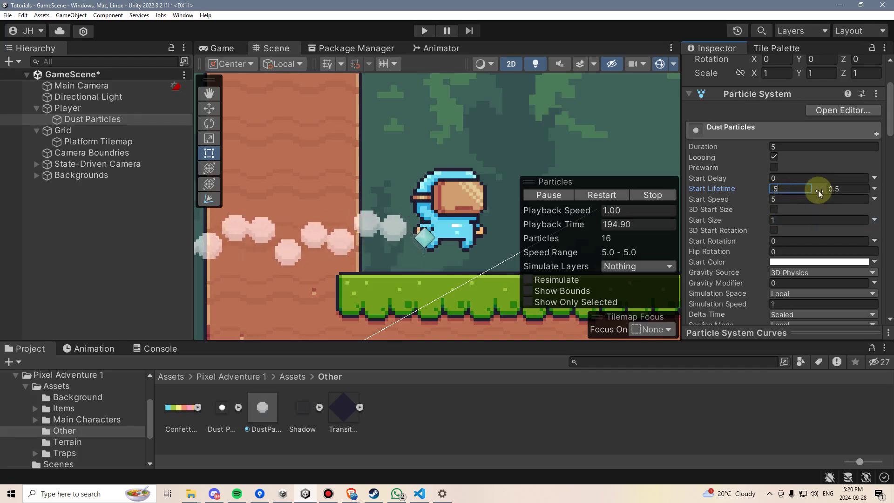
{"action": "key", "text": "BackSpace"}
{"action": "type", "text": "25"}
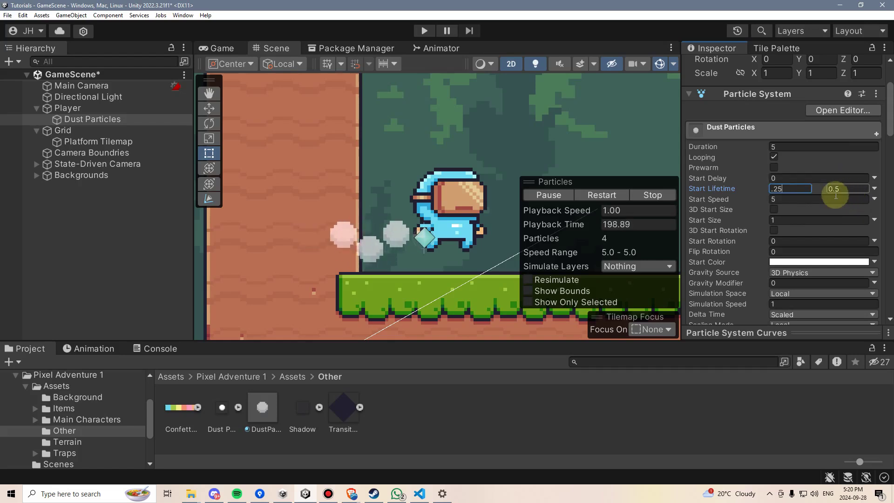
Step: Collapse the Shape module, enable Color over Lifetime and fade its gradient to alpha 0 at the 100% location
{"action": "scroll", "coordinate": [745, 169], "scroll_direction": "down", "scroll_amount": 10}
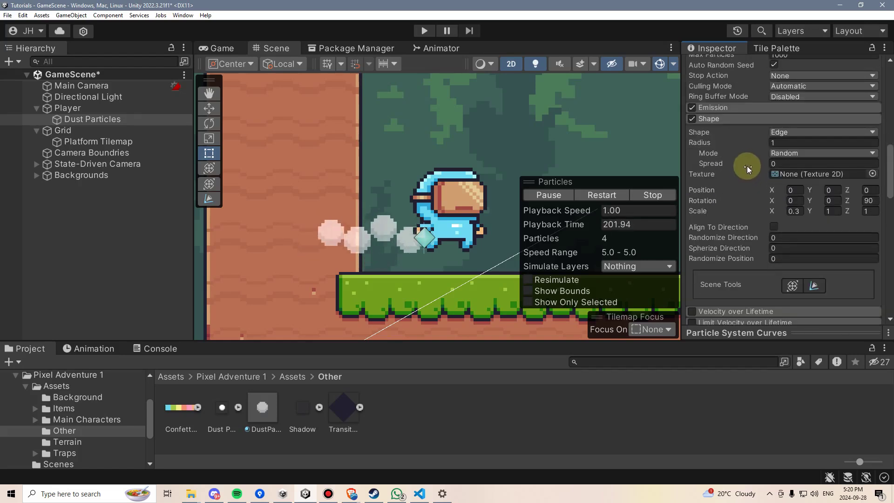
{"action": "left_click", "coordinate": [725, 119]}
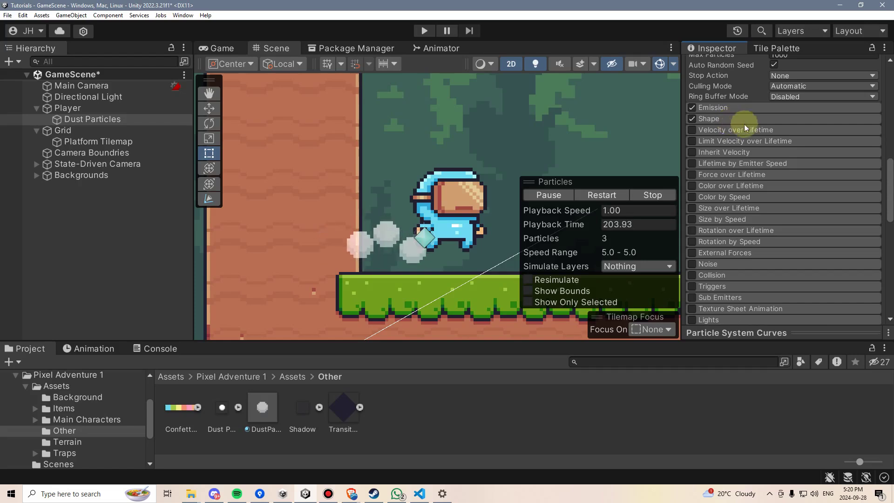
{"action": "left_click", "coordinate": [693, 185]}
{"action": "left_click", "coordinate": [737, 187]}
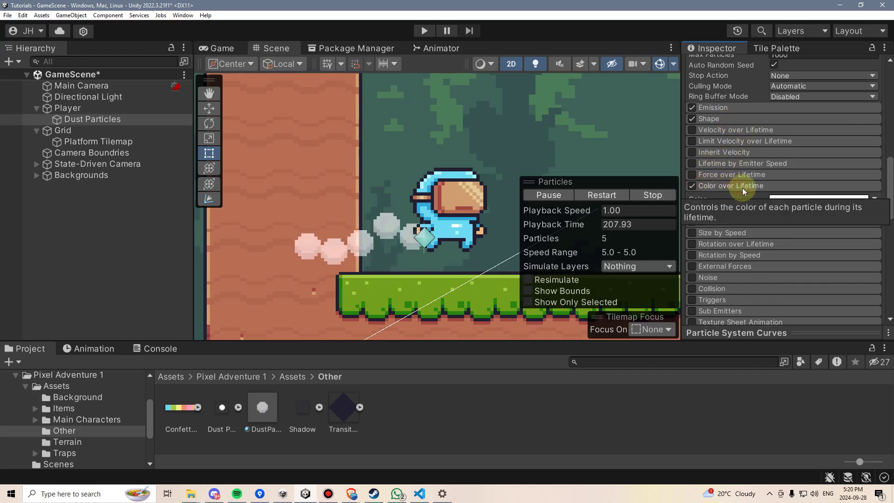
{"action": "left_click", "coordinate": [822, 200]}
{"action": "left_click", "coordinate": [751, 124]}
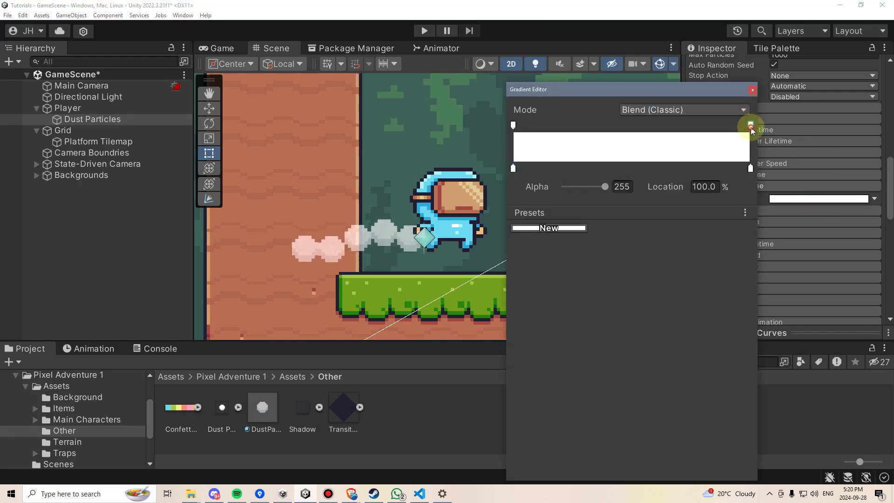
{"action": "left_click_drag", "start_coordinate": [607, 186], "coordinate": [549, 183]}
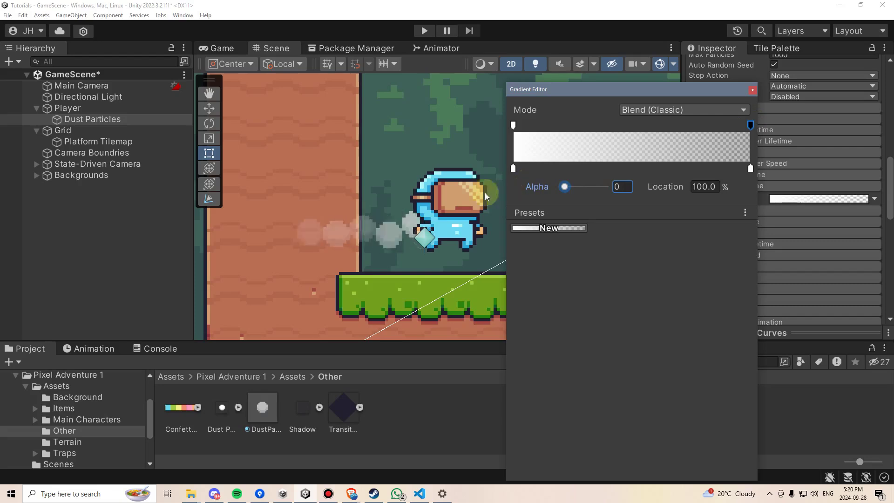
{"action": "left_click", "coordinate": [753, 89]}
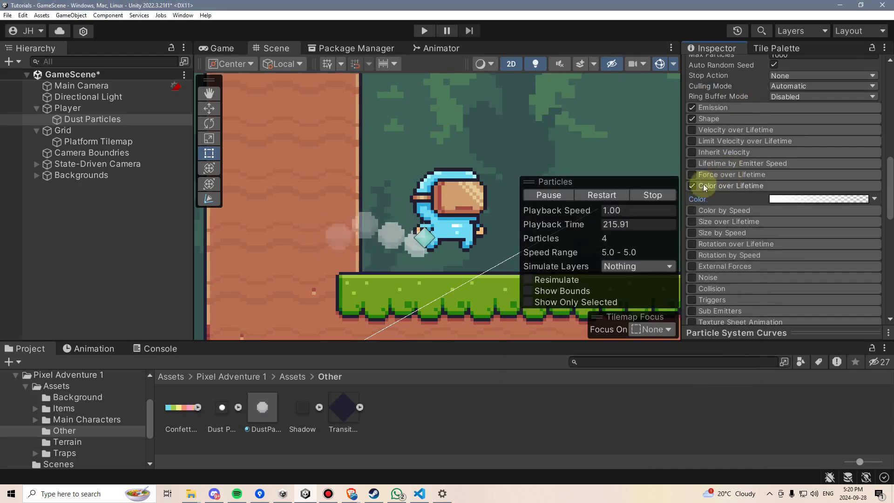
Step: Enable and expand the Size over Lifetime module, and enlarge the Particle System Curves area for editing the size curve
{"action": "left_click", "coordinate": [692, 222]}
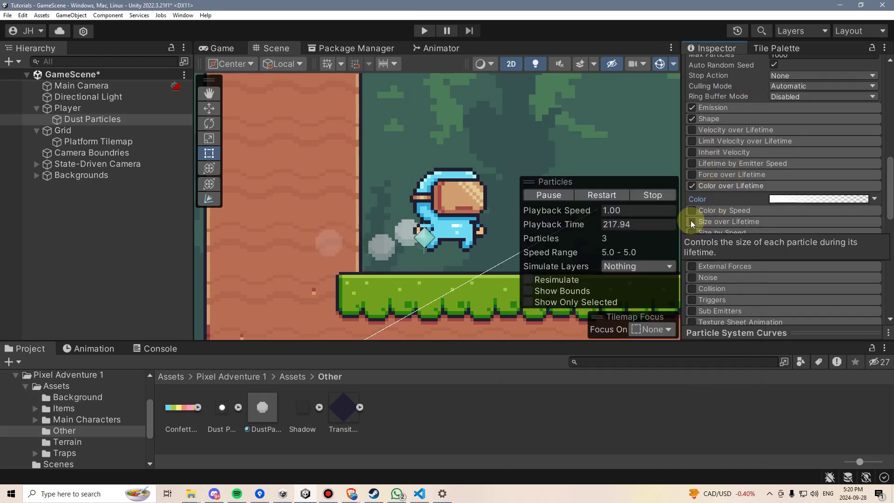
{"action": "left_click", "coordinate": [759, 220]}
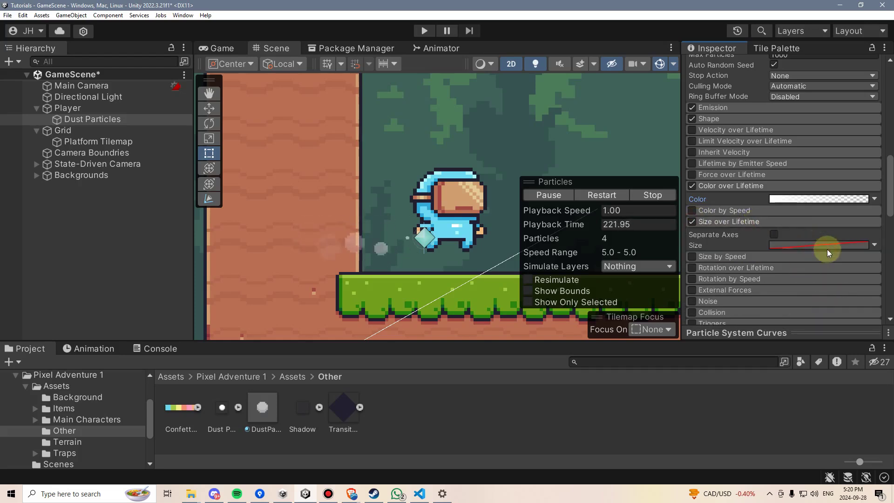
{"action": "left_click", "coordinate": [876, 245]}
{"action": "left_click", "coordinate": [812, 257]}
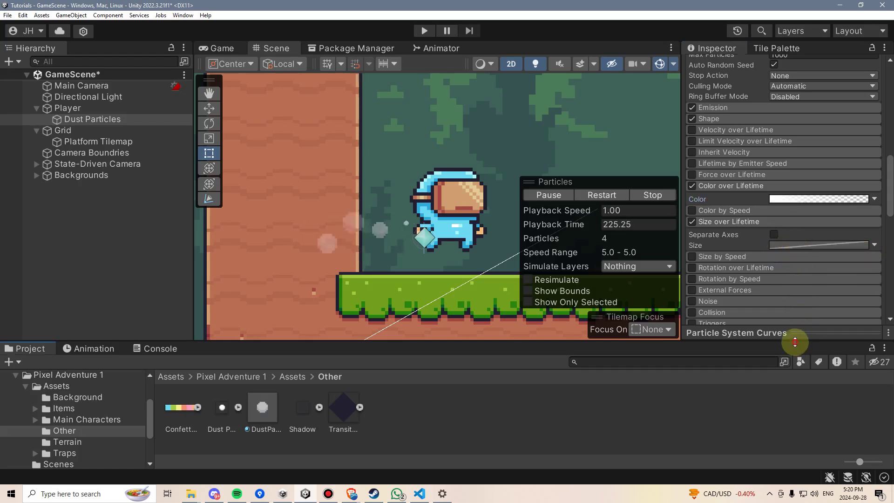
{"action": "left_click_drag", "start_coordinate": [795, 342], "coordinate": [791, 369]}
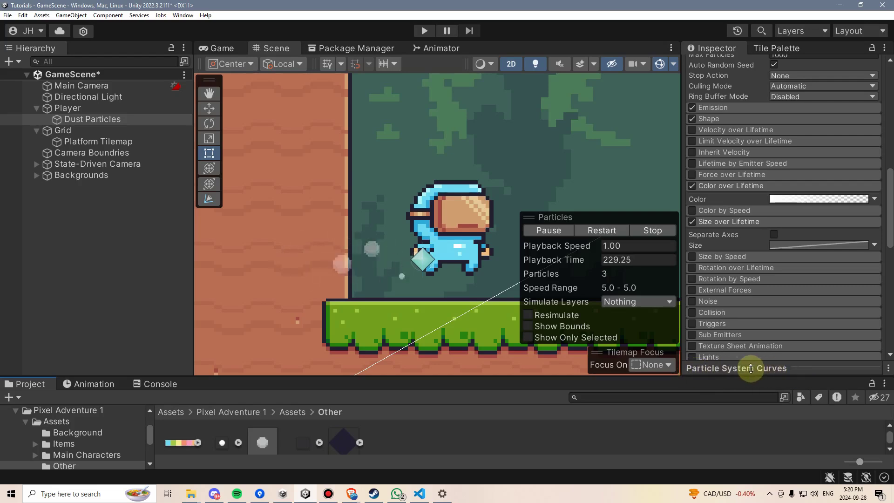
{"action": "left_click_drag", "start_coordinate": [747, 359], "coordinate": [772, 295]}
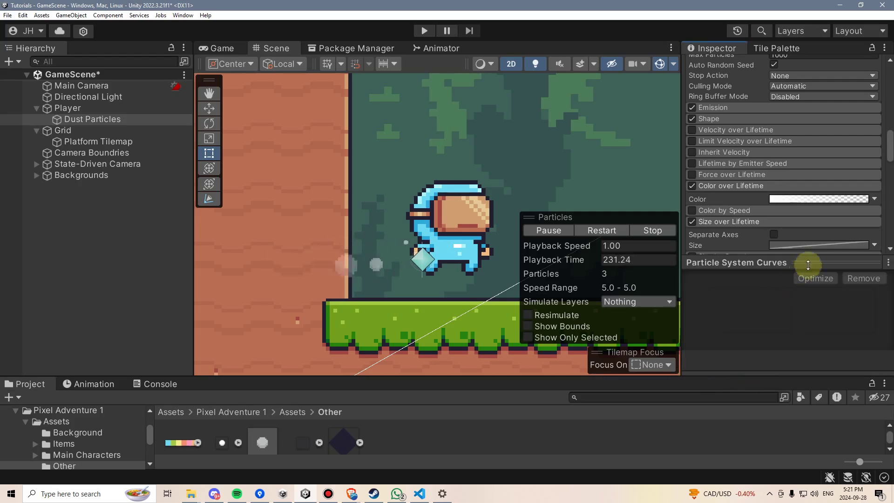
Step: Apply the eased descending preset to the Size over Lifetime curve and raise its end point to about 0.30
{"action": "left_click", "coordinate": [781, 199]}
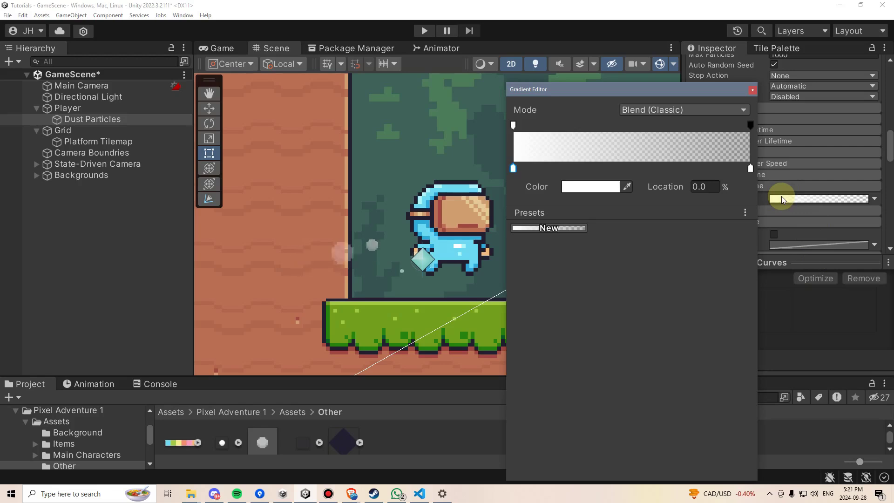
{"action": "left_click", "coordinate": [752, 89]}
{"action": "left_click", "coordinate": [815, 246]}
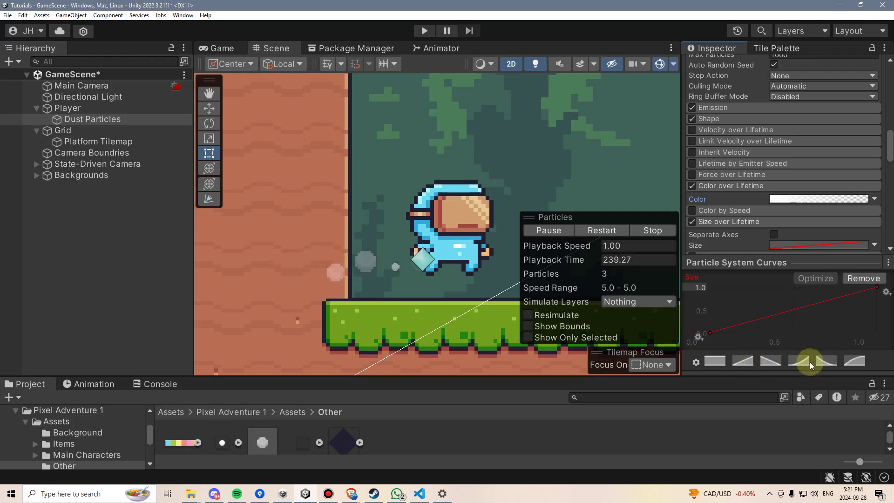
{"action": "left_click", "coordinate": [825, 362]}
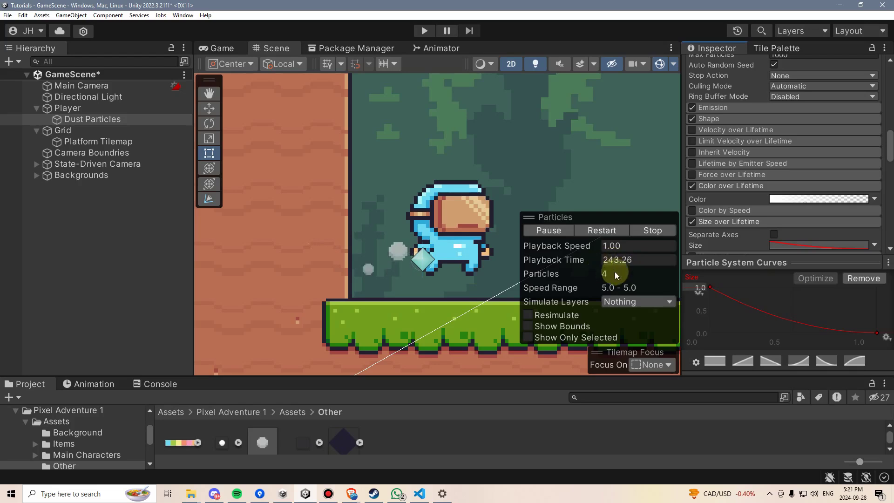
{"action": "left_click", "coordinate": [878, 333]}
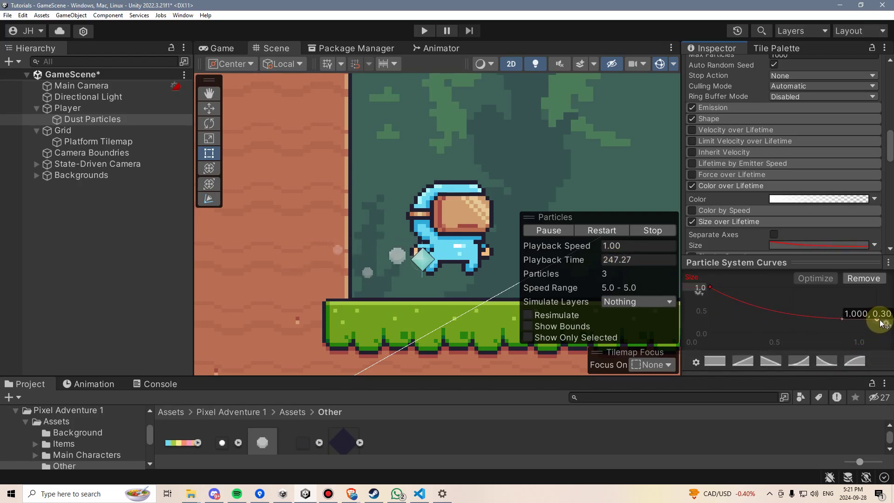
Step: Adjust the end point's tangent on the Size over Lifetime curve and collapse the Particle System Curves area
{"action": "left_click_drag", "start_coordinate": [840, 319], "coordinate": [792, 305]}
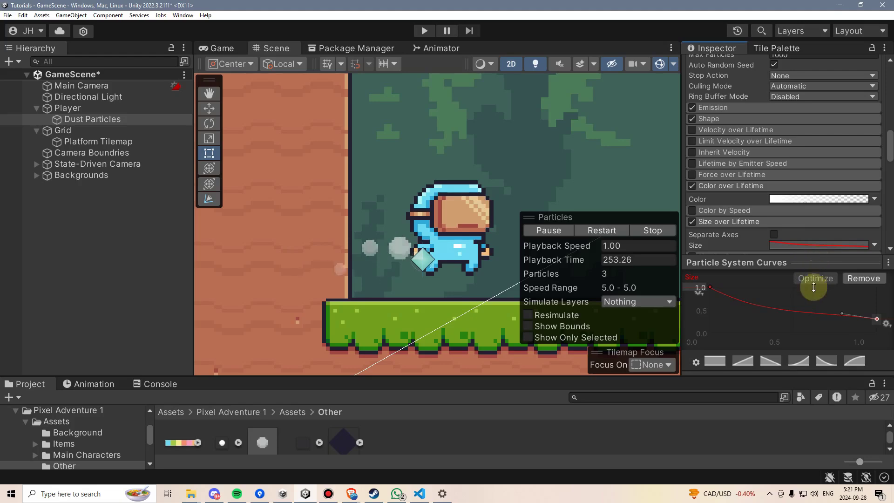
{"action": "left_click_drag", "start_coordinate": [814, 287], "coordinate": [811, 324]}
{"action": "scroll", "coordinate": [756, 301], "scroll_direction": "up", "scroll_amount": 6}
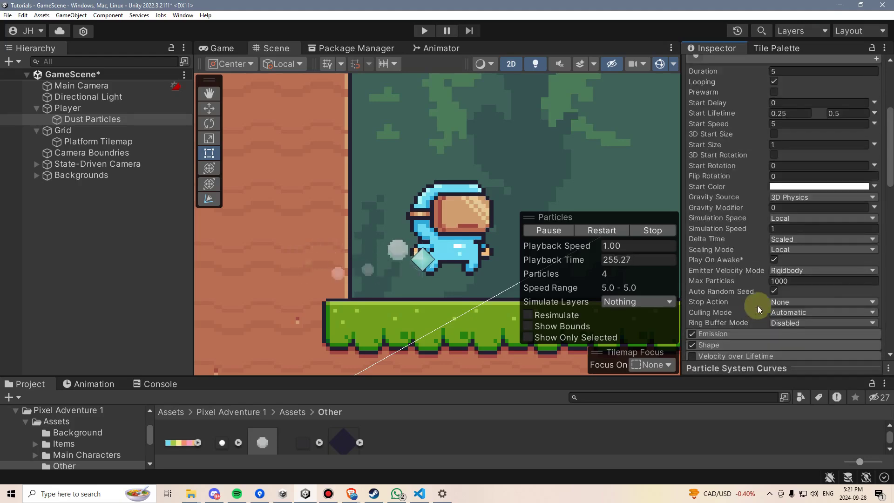
Step: Expand the Emission module and set Rate over Time to 0 and Rate over Distance to 25
{"action": "scroll", "coordinate": [744, 253], "scroll_direction": "down", "scroll_amount": 2}
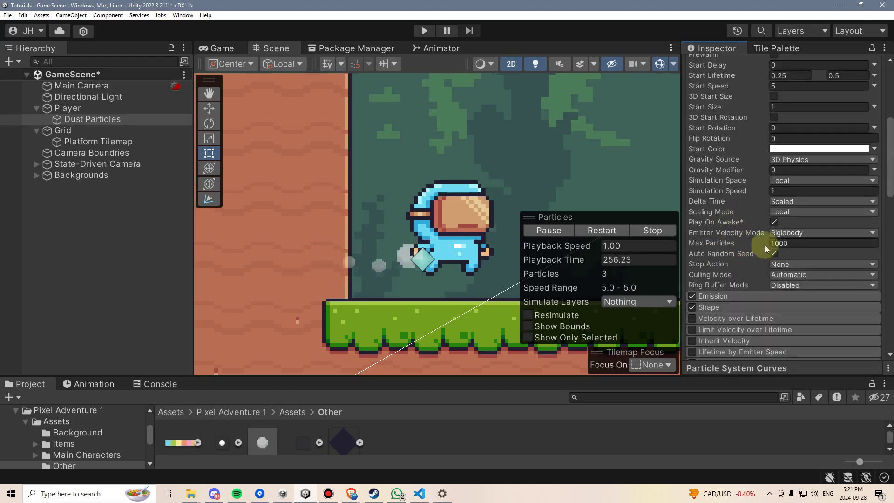
{"action": "left_click", "coordinate": [722, 297]}
{"action": "scroll", "coordinate": [703, 228], "scroll_direction": "down", "scroll_amount": 2}
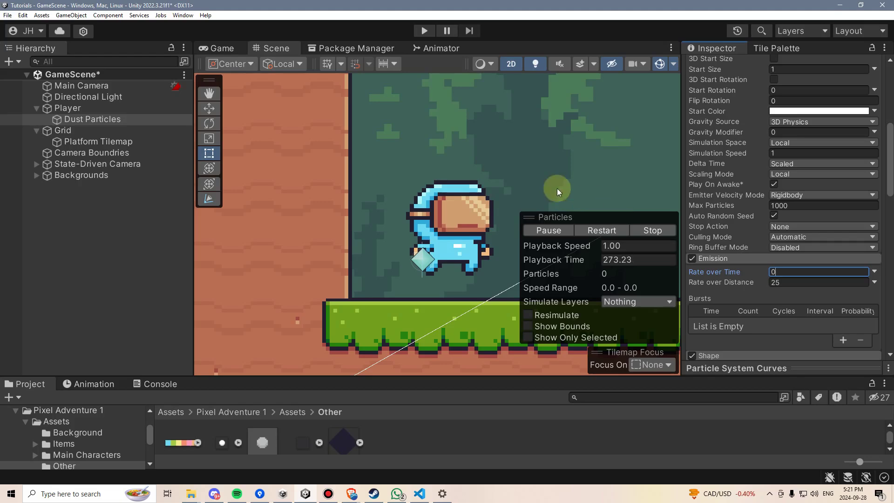
{"action": "middle_click_drag", "start_coordinate": [577, 154], "coordinate": [488, 127]}
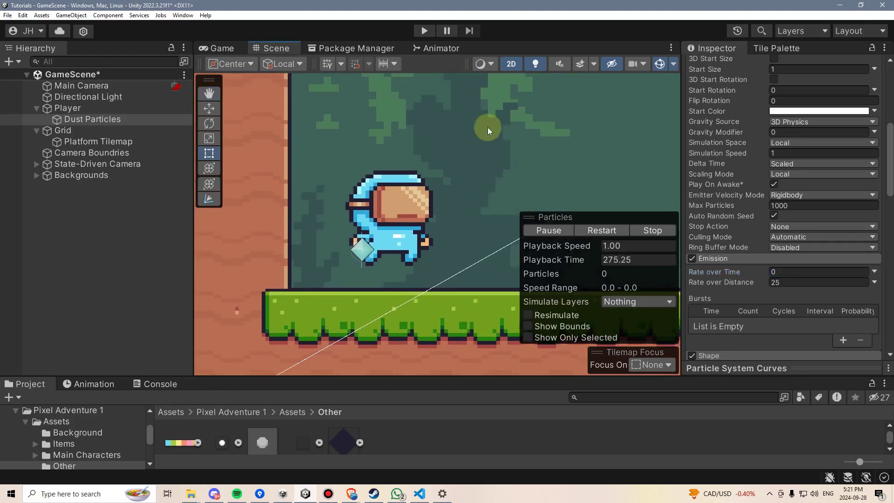
Step: Start Play mode and run and jump the player in both directions to examine the distance-based dust trail
{"action": "left_click", "coordinate": [428, 34]}
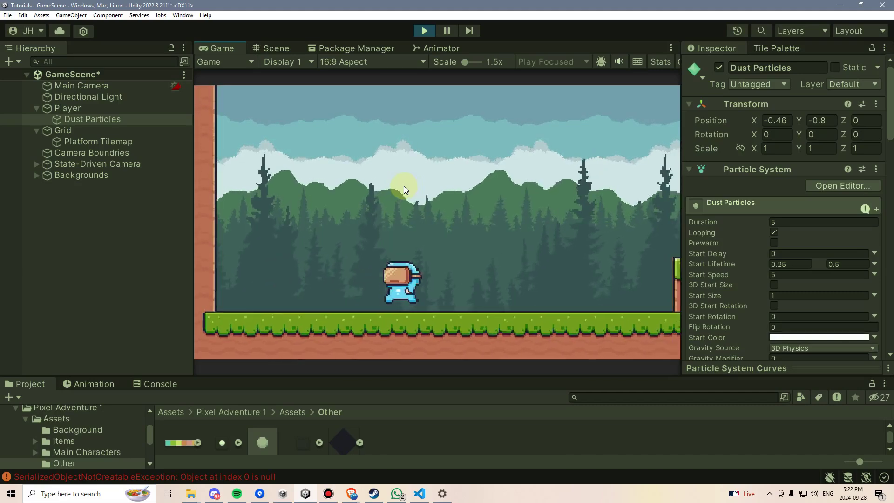
{"action": "key", "text": "d"}
{"action": "key", "text": "space"}
{"action": "key", "text": "a"}
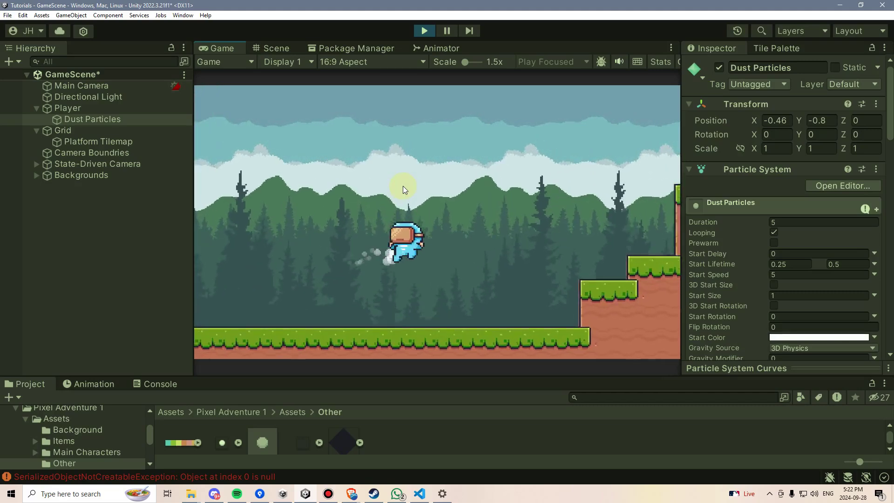
{"action": "key", "text": "space"}
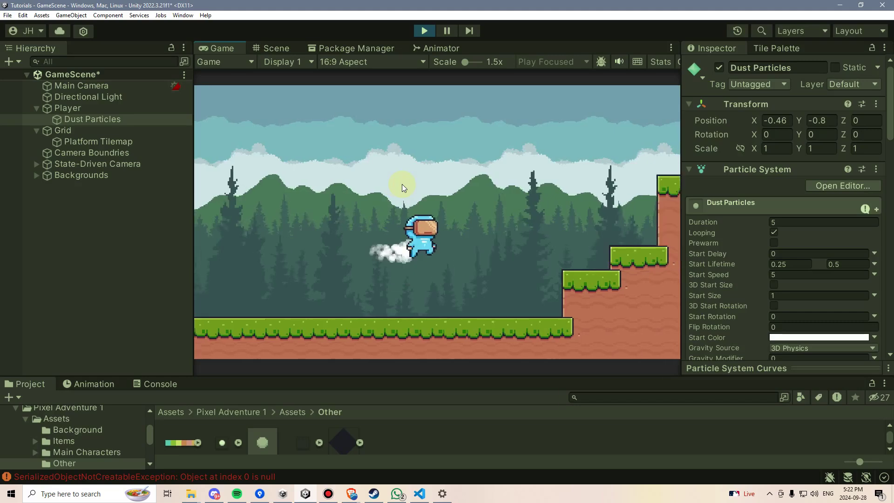
{"action": "key", "text": "Left"}
{"action": "key", "text": "space"}
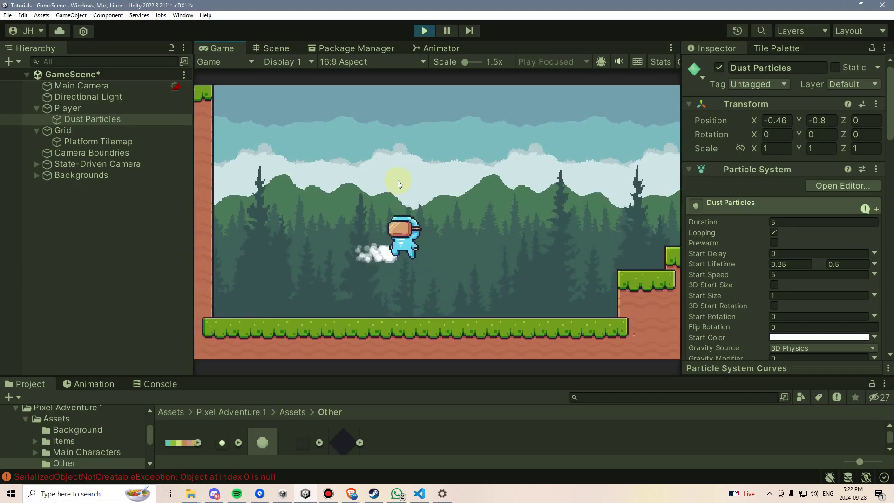
{"action": "key", "text": "d"}
{"action": "key", "text": "space"}
{"action": "key", "text": "a"}
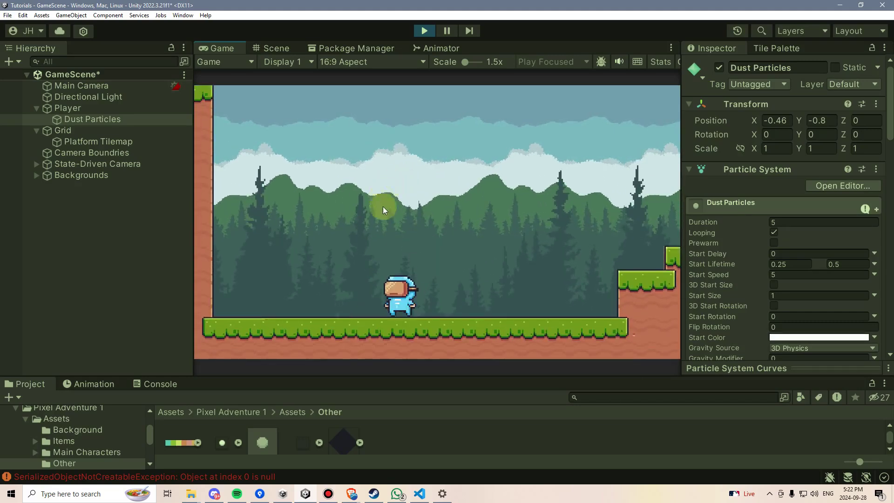
{"action": "key", "text": "a"}
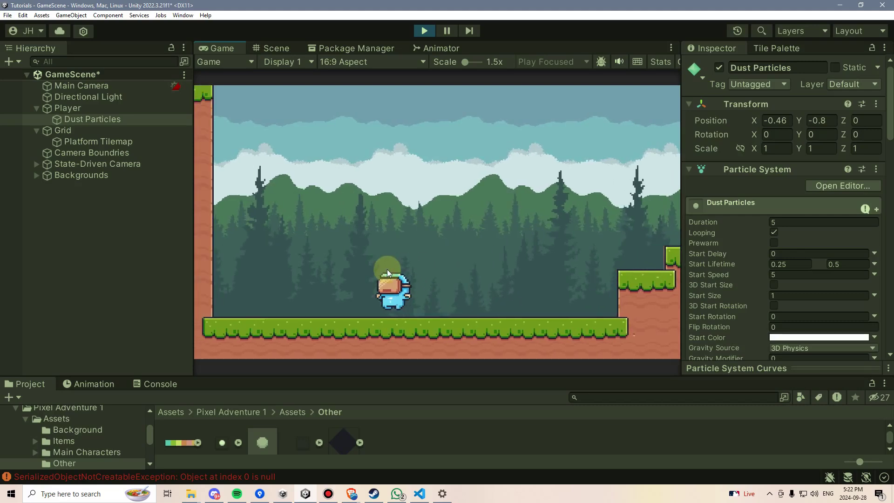
{"action": "key", "text": "d"}
Step: Review the Emission rates while running, jumping and standing still to check when dust is emitted
{"action": "scroll", "coordinate": [757, 312], "scroll_direction": "down", "scroll_amount": 10}
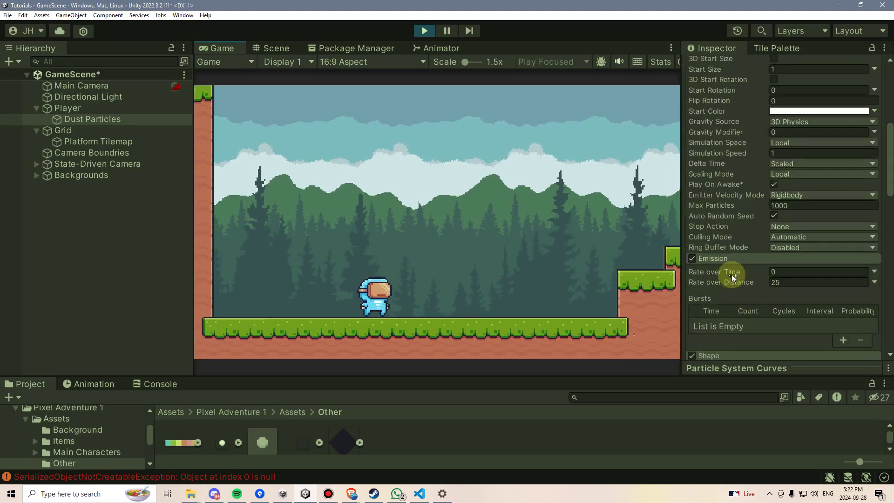
{"action": "key", "text": "Right"}
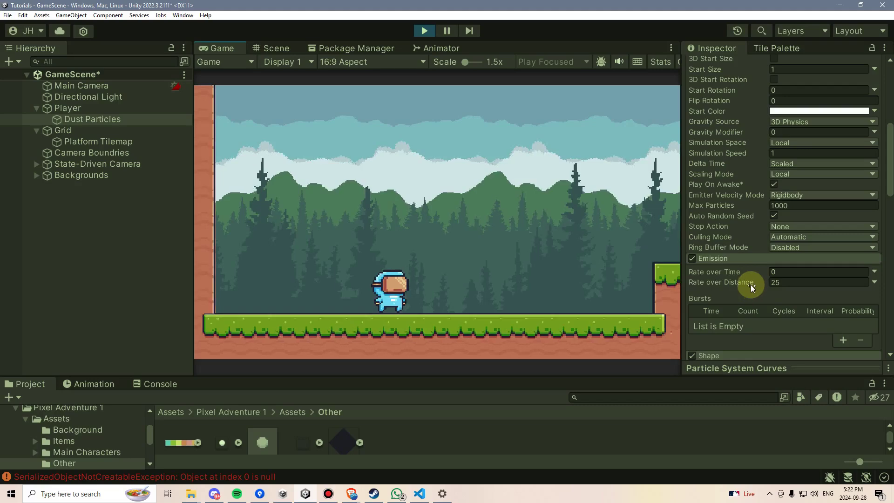
{"action": "key", "text": "Right"}
{"action": "key", "text": "space"}
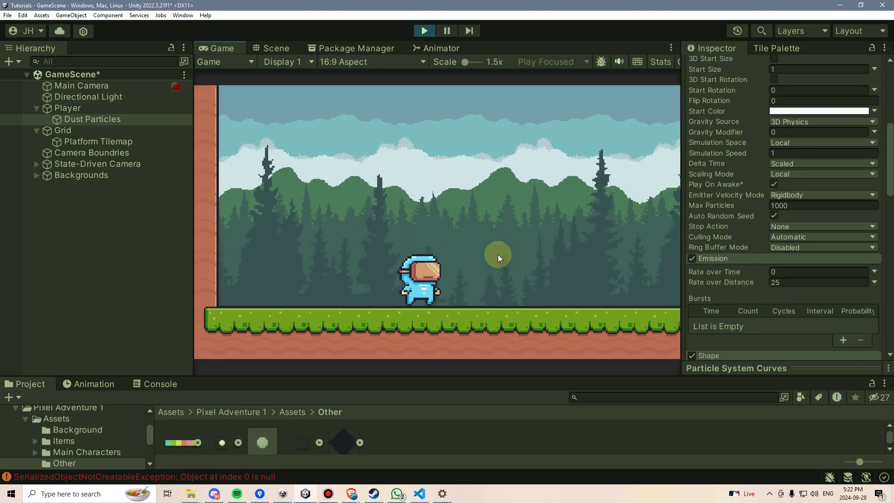
{"action": "key", "text": "Right"}
{"action": "key", "text": "space"}
{"action": "key", "text": "space"}
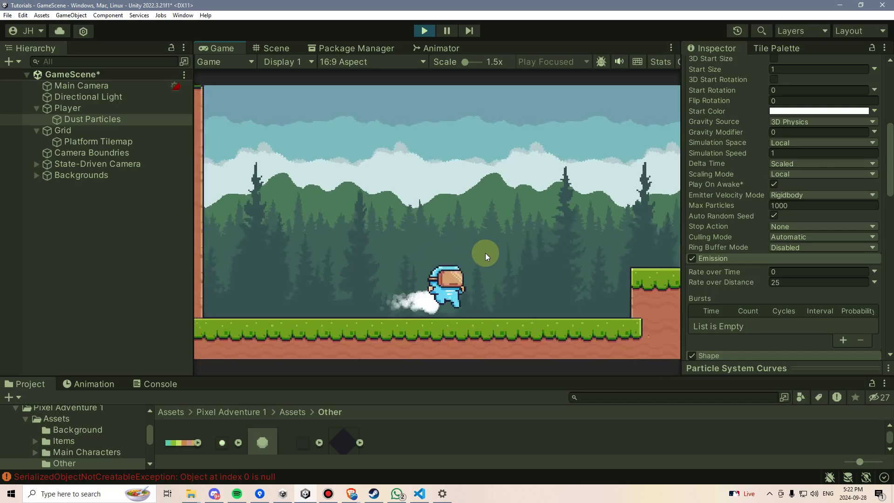
{"action": "key", "text": "space"}
{"action": "key", "text": "Left"}
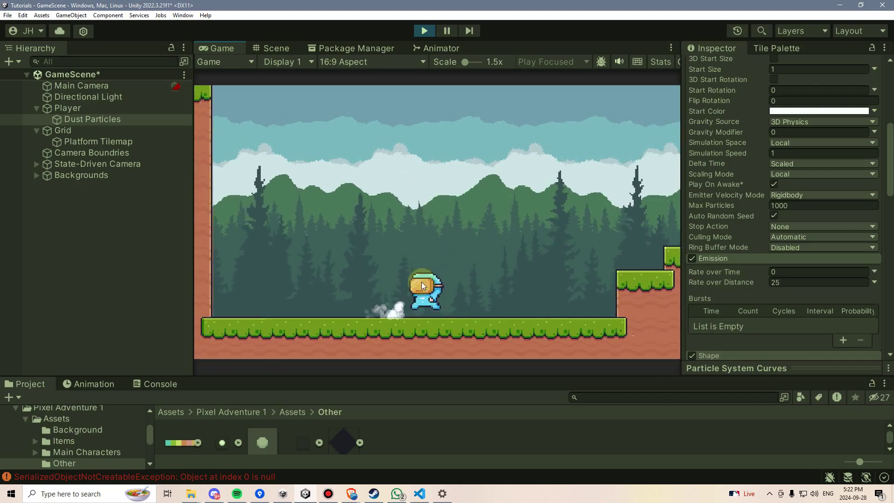
{"action": "key", "text": "Right"}
{"action": "scroll", "coordinate": [764, 160], "scroll_direction": "up", "scroll_amount": 10}
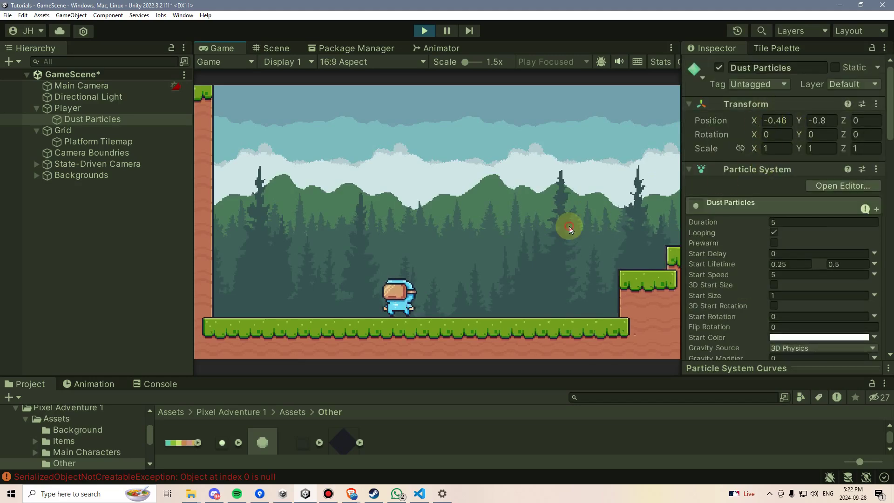
{"action": "key", "text": "Right"}
{"action": "scroll", "coordinate": [741, 250], "scroll_direction": "down", "scroll_amount": 10}
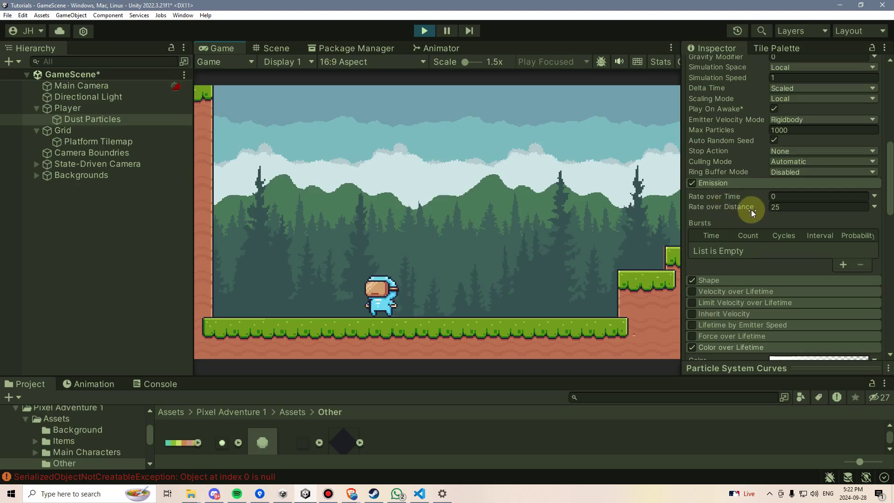
Step: Set Rate over Time to 25 during play and run the player back and forth to test the dust
{"action": "key", "text": "Right"}
{"action": "left_click", "coordinate": [784, 196]}
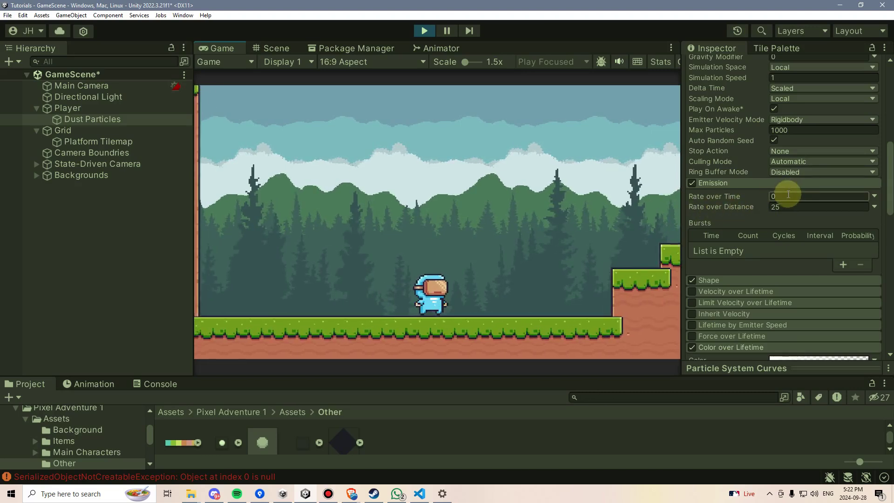
{"action": "type", "text": "25"}
{"action": "left_click", "coordinate": [590, 228]}
{"action": "key", "text": "Left"}
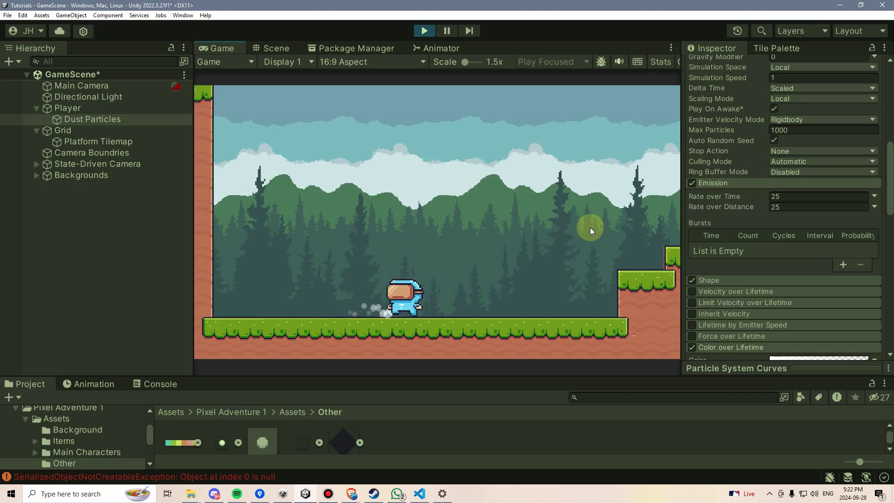
{"action": "key", "text": "Right"}
{"action": "key", "text": "Left"}
{"action": "key", "text": "Right"}
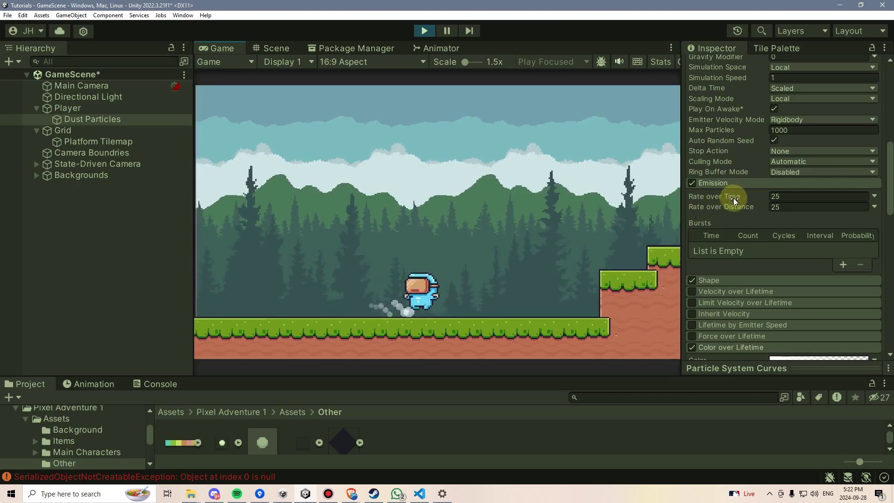
{"action": "key", "text": "Right"}
{"action": "key", "text": "Left"}
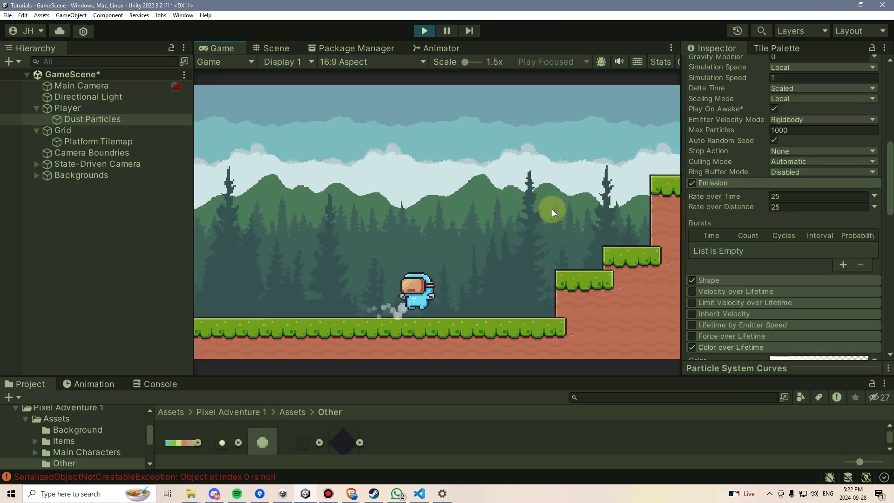
{"action": "key", "text": "Right"}
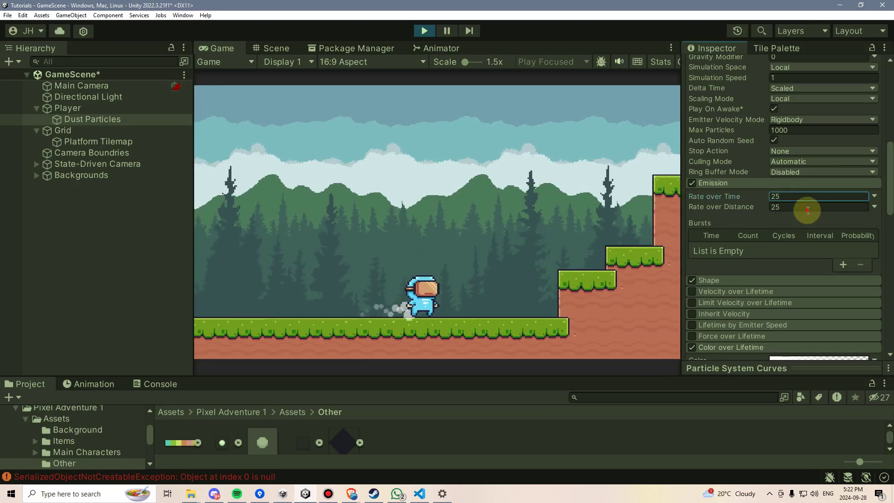
Step: Set Rate over Distance to 0 during play, test the dust while running and jumping, and exit Play mode
{"action": "left_click", "coordinate": [805, 207]}
{"action": "type", "text": "0"}
{"action": "left_click", "coordinate": [394, 194]}
{"action": "key", "text": "Left"}
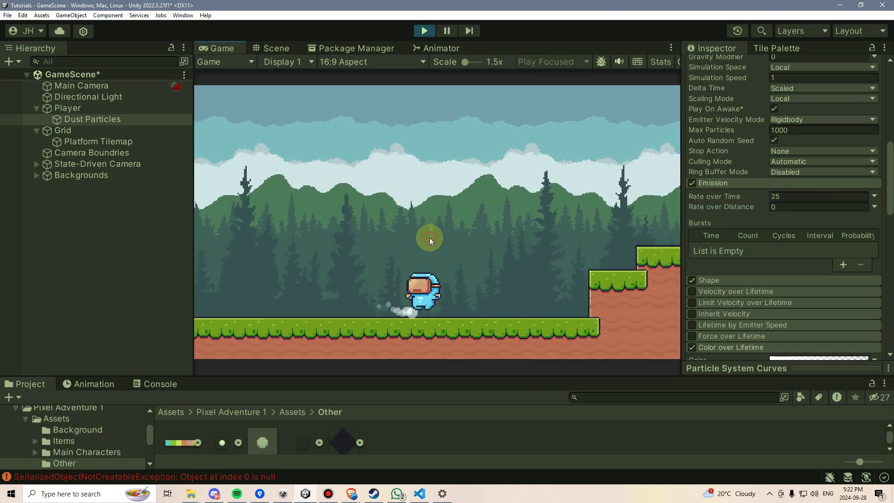
{"action": "key", "text": "Right"}
{"action": "key", "text": "Left"}
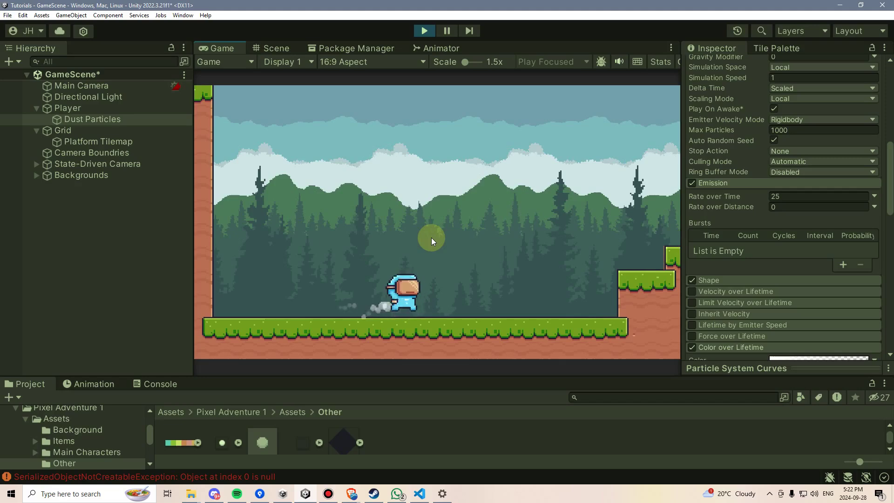
{"action": "key", "text": "space"}
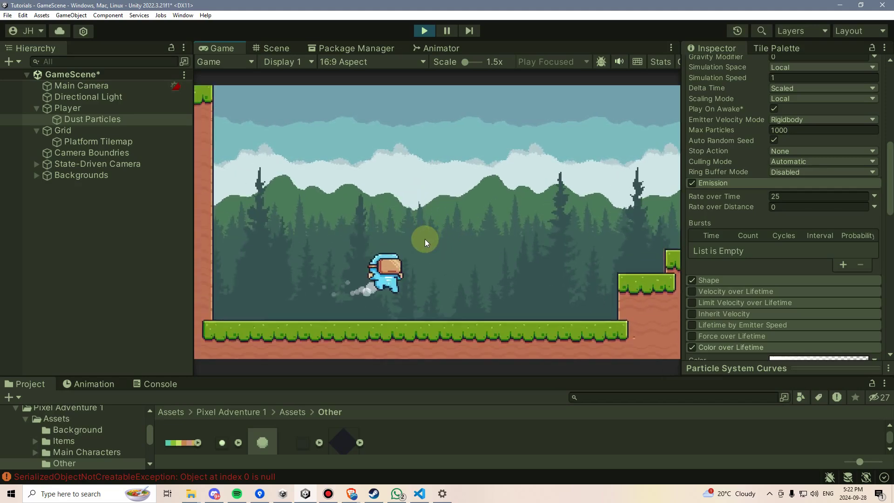
{"action": "key", "text": "Right"}
{"action": "key", "text": "Left"}
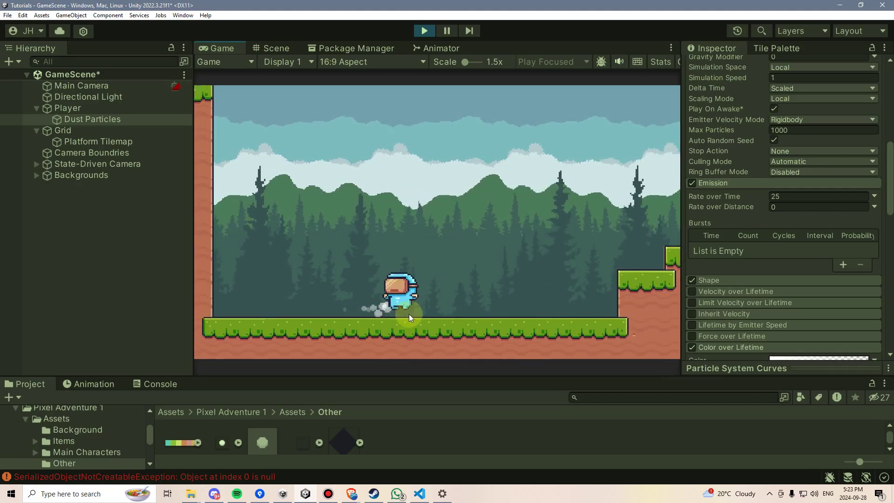
{"action": "key", "text": "Left"}
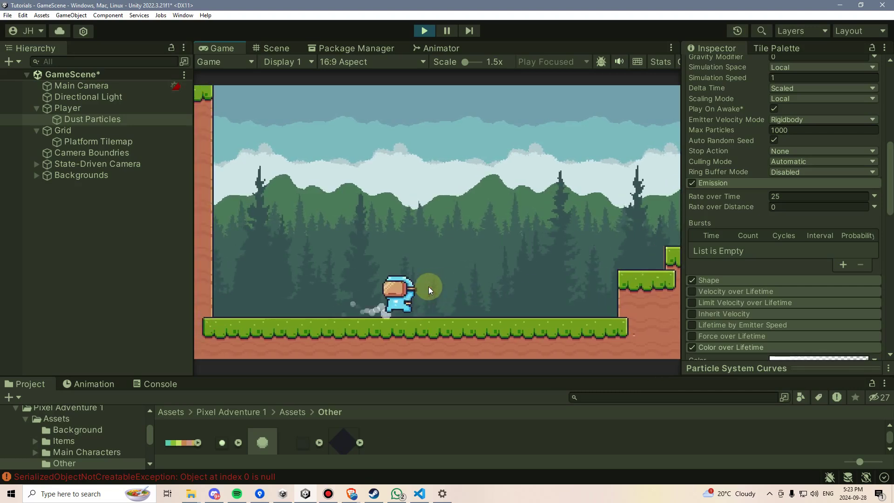
{"action": "key", "text": "Right"}
{"action": "key", "text": "space"}
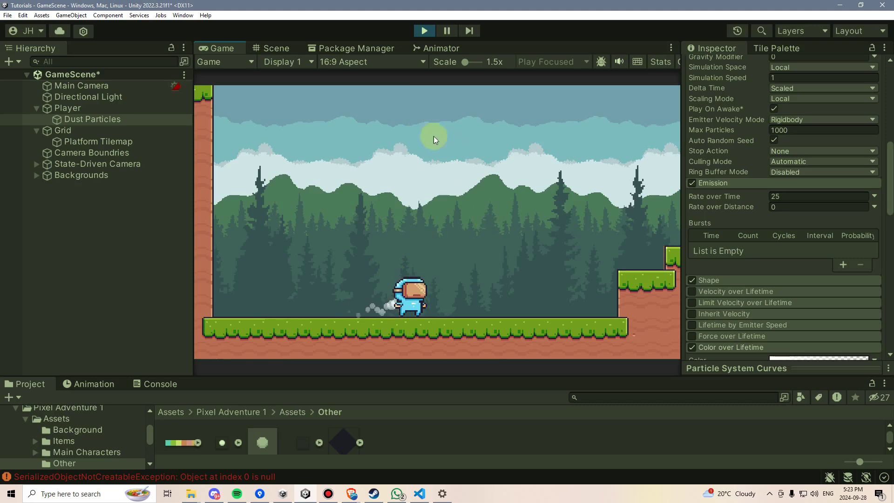
{"action": "left_click", "coordinate": [424, 31]}
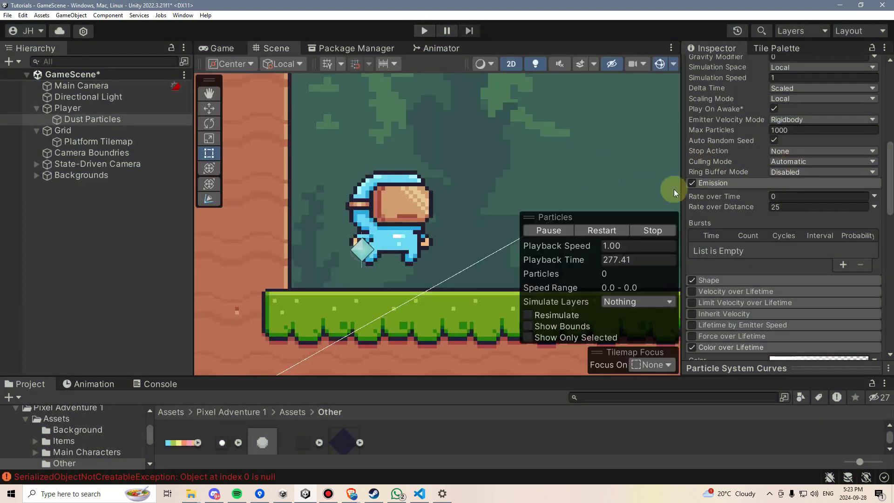
Step: In edit mode, set the Dust Particles' Emission Rate over Time to 25 and Rate over Distance to 0
{"action": "left_click", "coordinate": [792, 196]}
{"action": "type", "text": "25"}
{"action": "key", "text": "Return"}
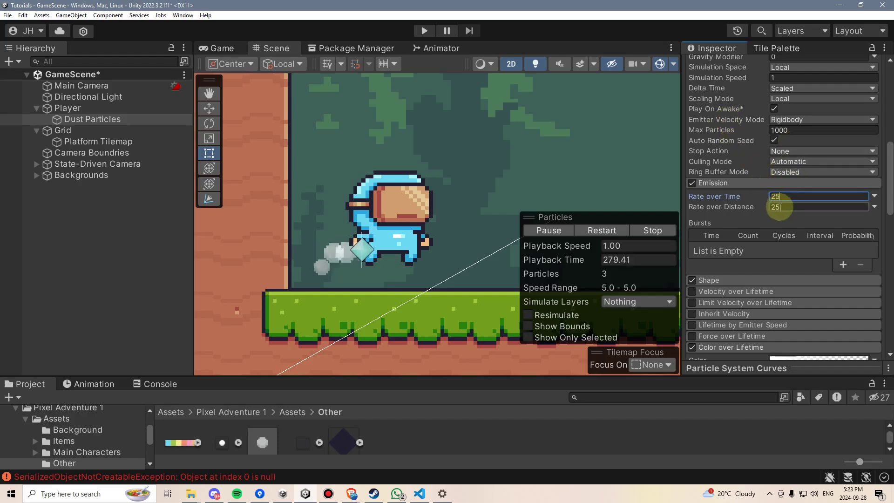
{"action": "left_click", "coordinate": [785, 207]}
{"action": "type", "text": "0"}
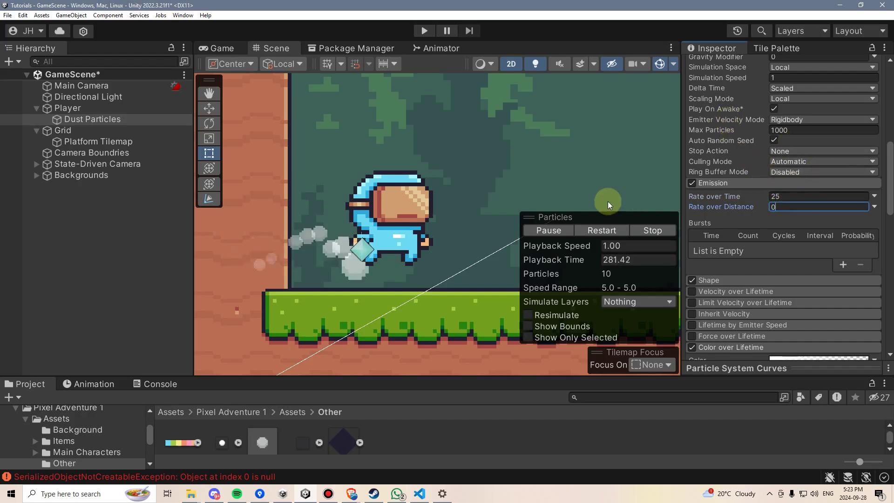
Step: Expand the Shape module and examine the edge emitter's position, rotation and scale values
{"action": "left_click", "coordinate": [755, 280]}
{"action": "scroll", "coordinate": [764, 272], "scroll_direction": "down", "scroll_amount": 3}
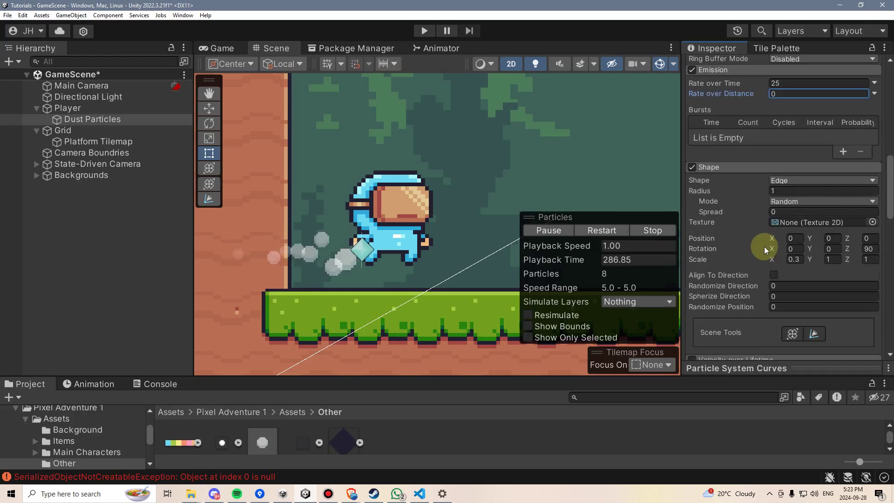
{"action": "left_click_drag", "start_coordinate": [780, 260], "coordinate": [771, 259]}
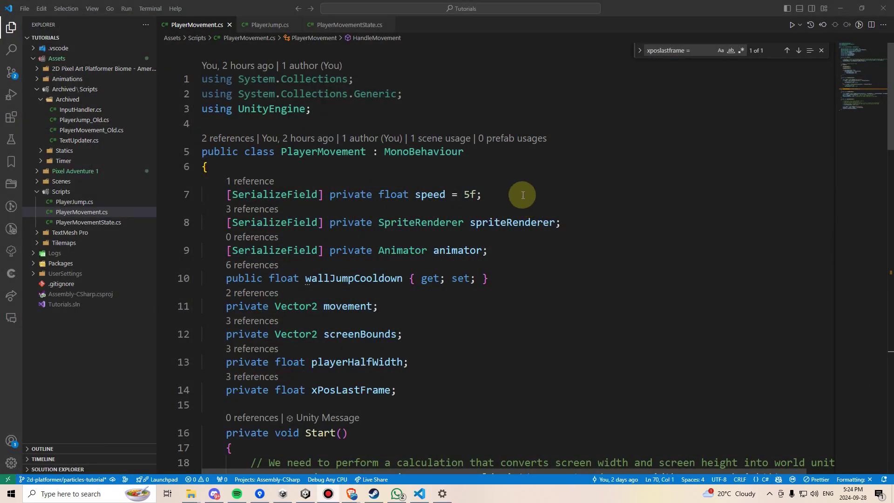
Step: Declare a serialized private ParticleSystem field named dustParticles below the spriteRenderer field in PlayerMovement.cs
{"action": "left_click", "coordinate": [510, 179]}
{"action": "left_click", "coordinate": [550, 244]}
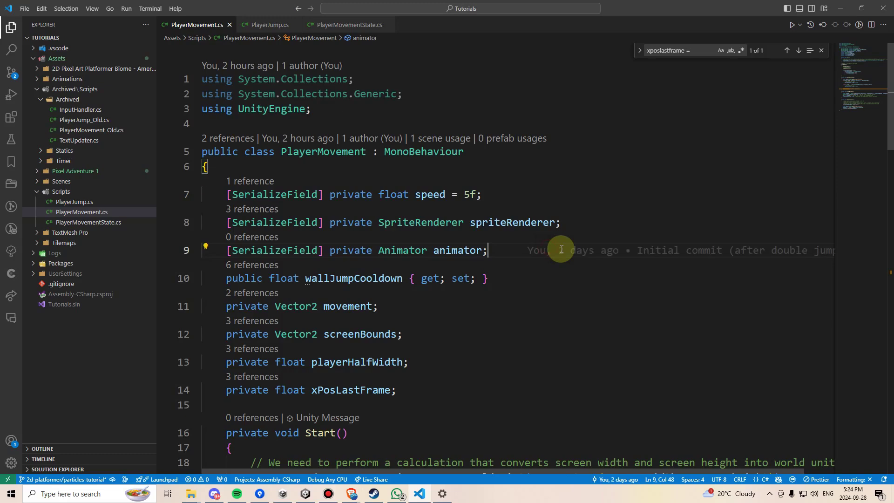
{"action": "key", "text": "Return"}
{"action": "type", "text": "[ser"}
{"action": "key", "text": "Tab"}
{"action": "type", "text": "] private P"}
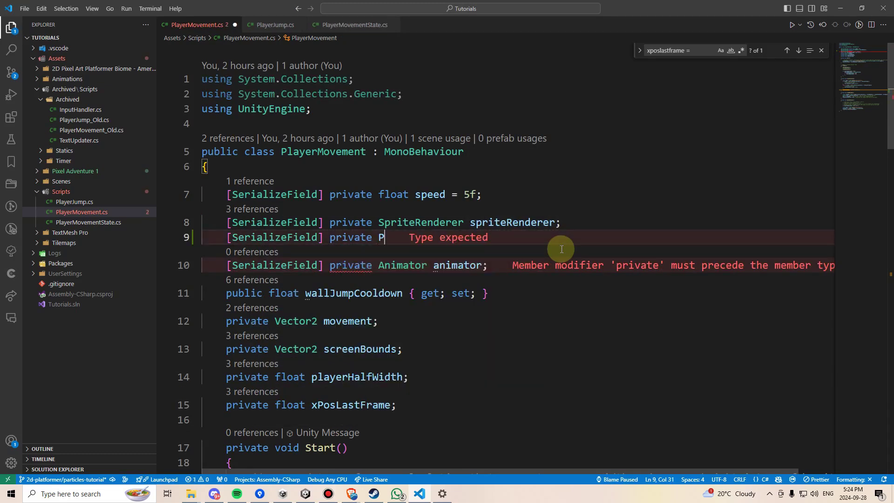
{"action": "type", "text": "articleyss"}
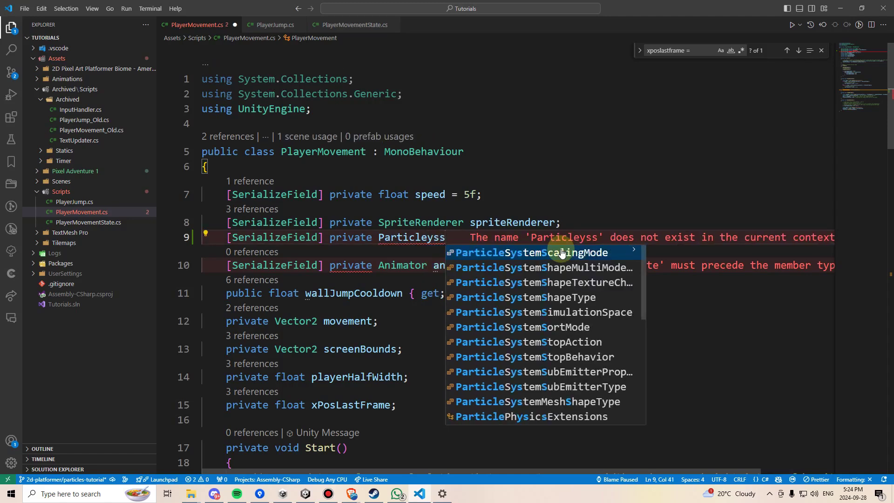
{"action": "key", "text": "BackSpace"}
{"action": "key", "text": "BackSpace"}
{"action": "key", "text": "BackSpace"}
{"action": "type", "text": "sys"}
{"action": "key", "text": "Tab"}
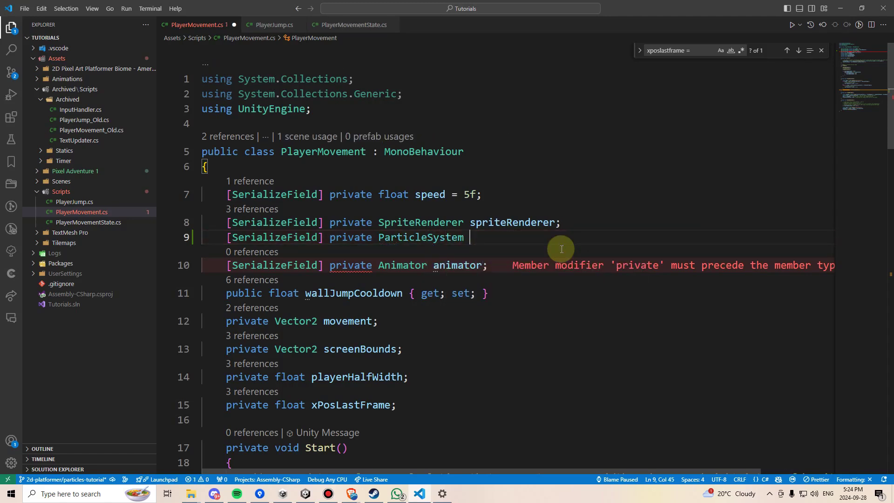
{"action": "type", "text": "dustParticles;"}
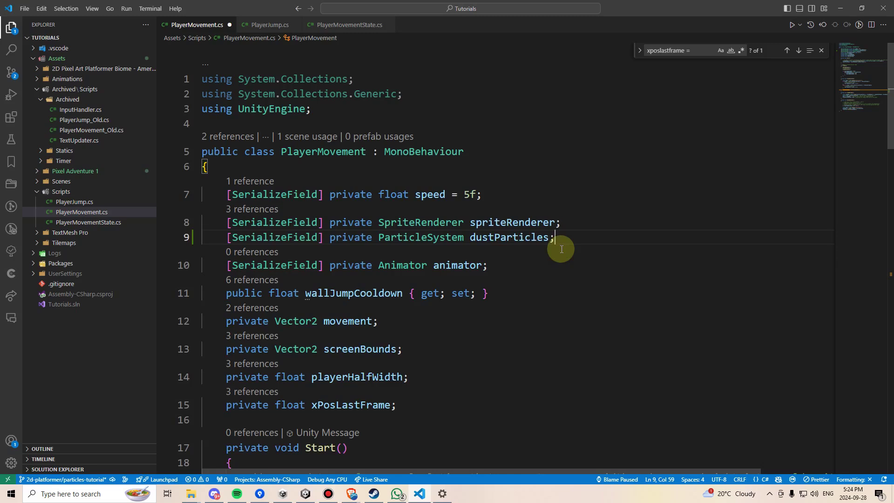
Step: Add a serialized private Rigidbody2D field named rigidBody below dustParticles
{"action": "key", "text": "Return"}
{"action": "type", "text": "[serif"}
{"action": "key", "text": "Tab"}
{"action": "type", "text": "] private Rigidb"}
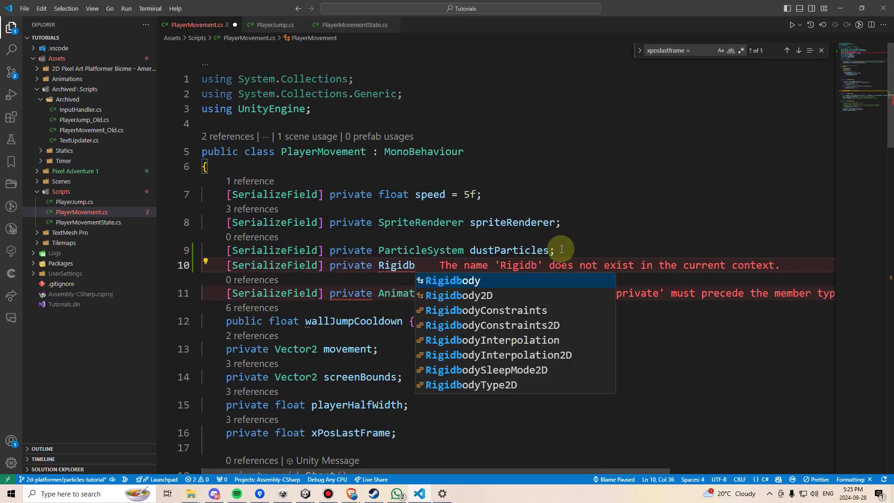
{"action": "key", "text": "Down"}
{"action": "key", "text": "Tab"}
{"action": "type", "text": "rigidBod"}
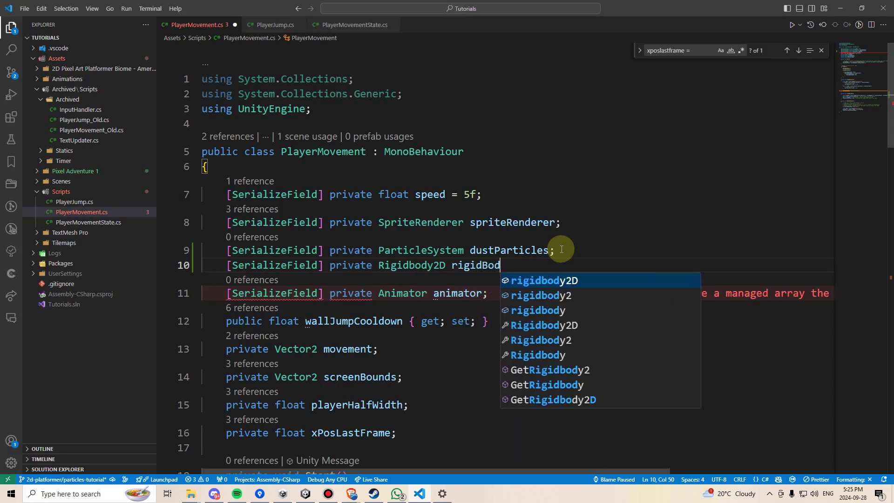
{"action": "type", "text": "y;"}
Step: Declare a private Vector2 variable named particlesStartPos below xPosLastFrame
{"action": "scroll", "coordinate": [524, 300], "scroll_direction": "down", "scroll_amount": 1}
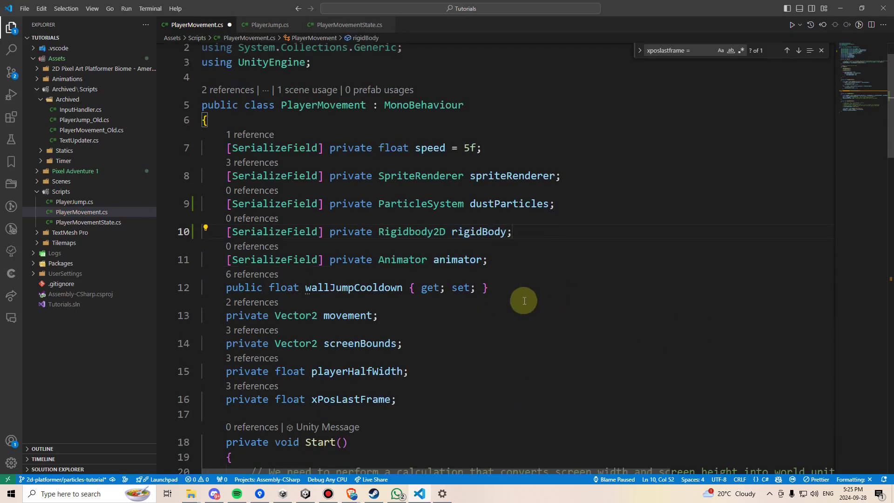
{"action": "key", "text": "Return"}
{"action": "type", "text": "private float"}
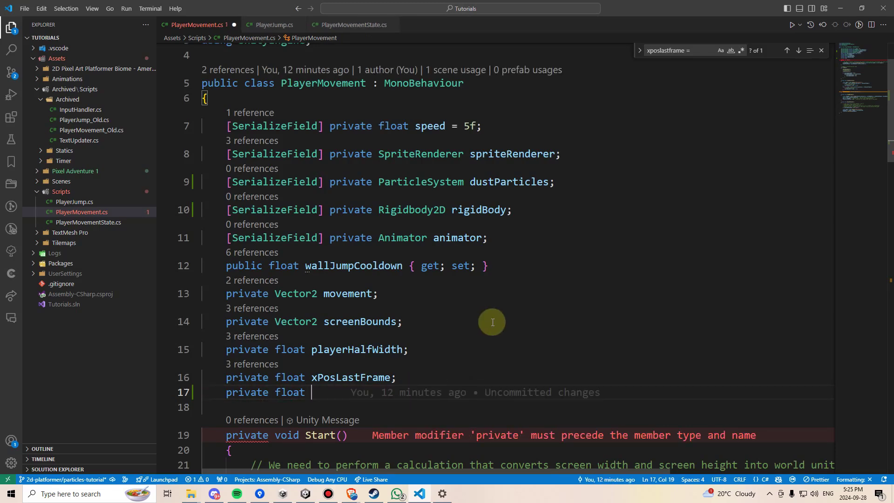
{"action": "type", "text": " particles"}
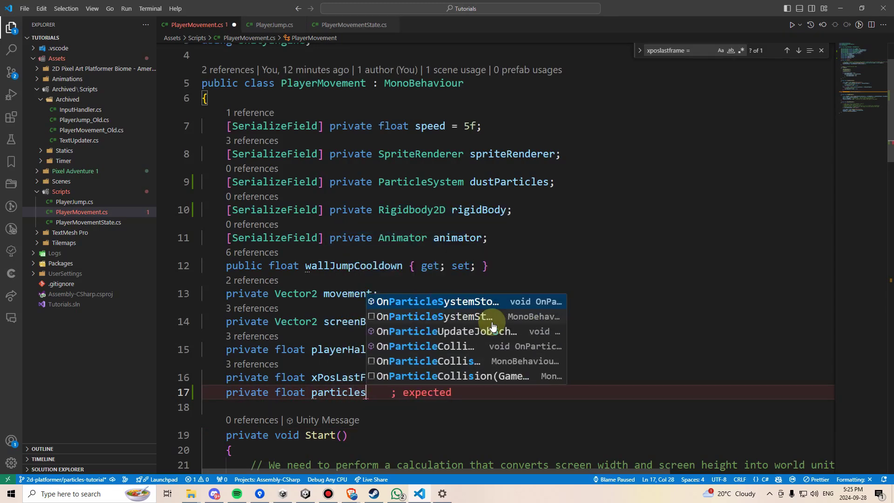
{"action": "type", "text": "StartPos"}
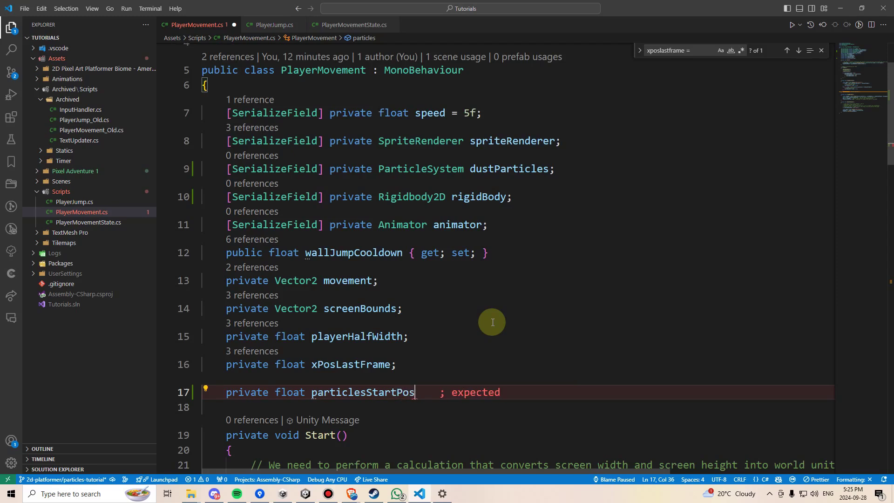
{"action": "type", "text": ";"}
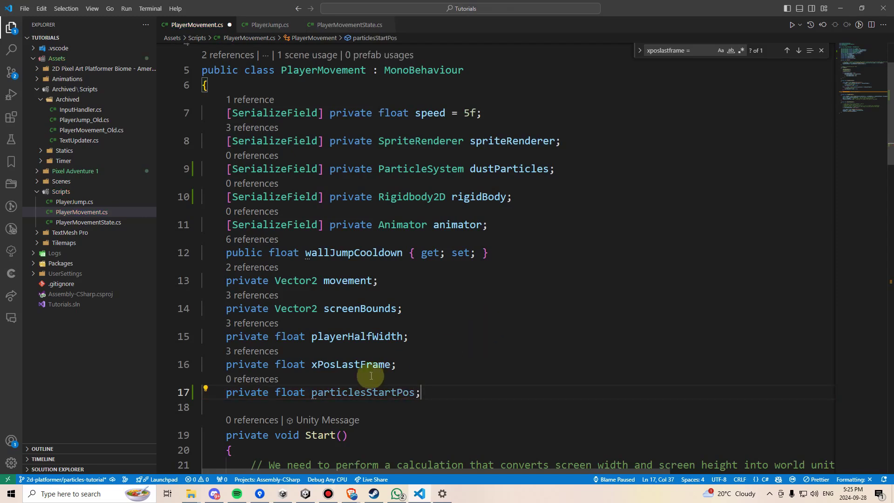
{"action": "type", "text": "Vec"}
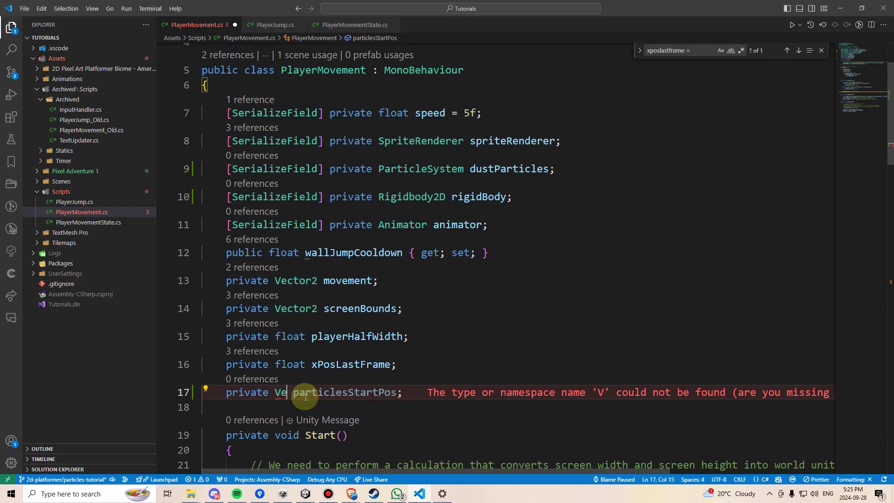
{"action": "key", "text": "Return"}
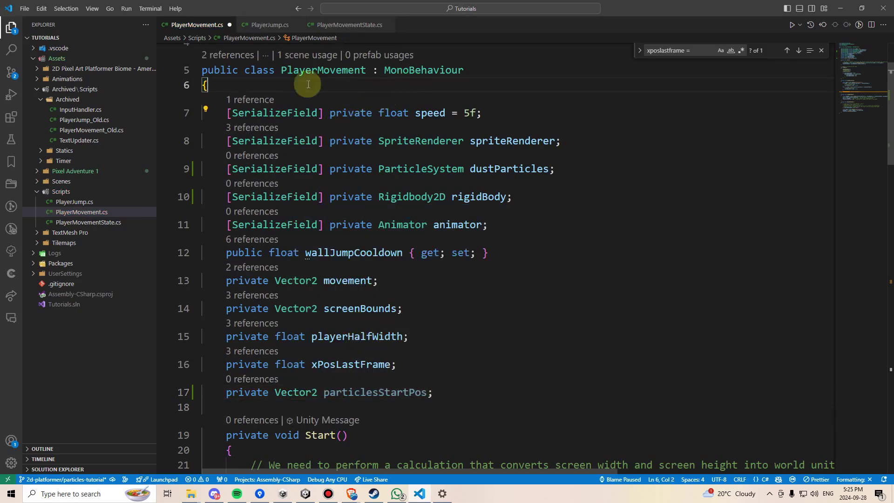
Step: Move the serialized speed field below the animator field
{"action": "key", "text": "Down"}
{"action": "scroll", "coordinate": [477, 112], "scroll_direction": "up", "scroll_amount": 1}
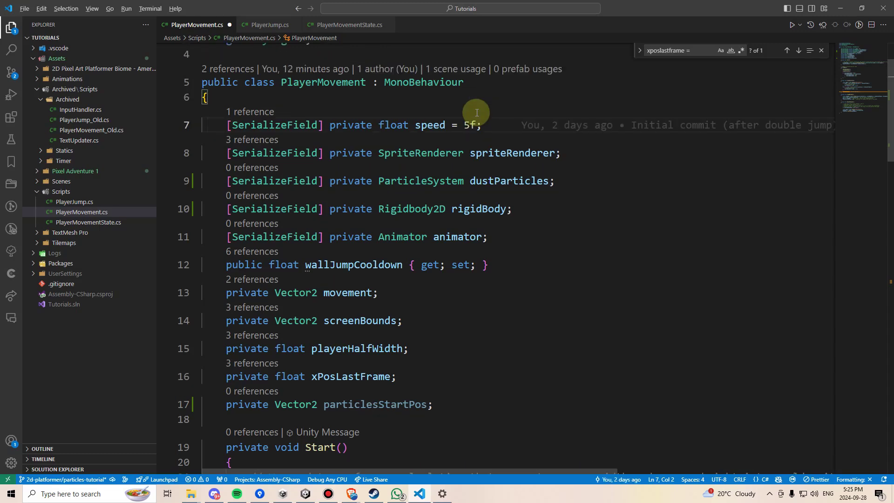
{"action": "key", "text": "alt+Down"}
{"action": "key", "text": "alt+Down"}
{"action": "key", "text": "alt+Down"}
{"action": "key", "text": "alt+Down"}
Step: Add a Header attribute reading "References" above the spriteRenderer field
{"action": "key", "text": "Return"}
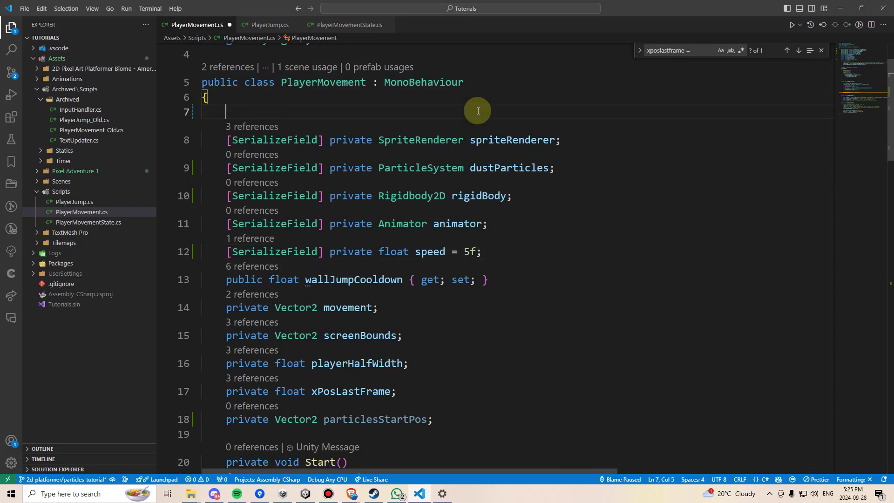
{"action": "scroll", "coordinate": [478, 111], "scroll_direction": "up", "scroll_amount": 1}
{"action": "type", "text": "[Header(\""}
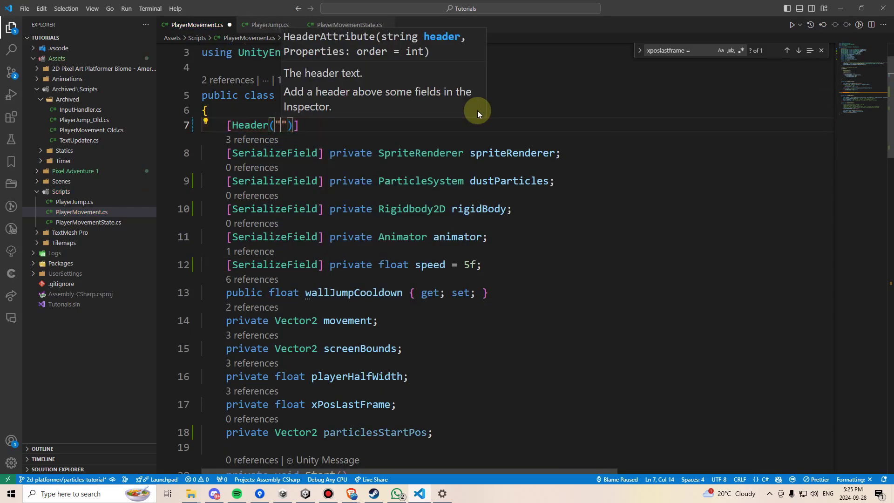
{"action": "type", "text": "References"}
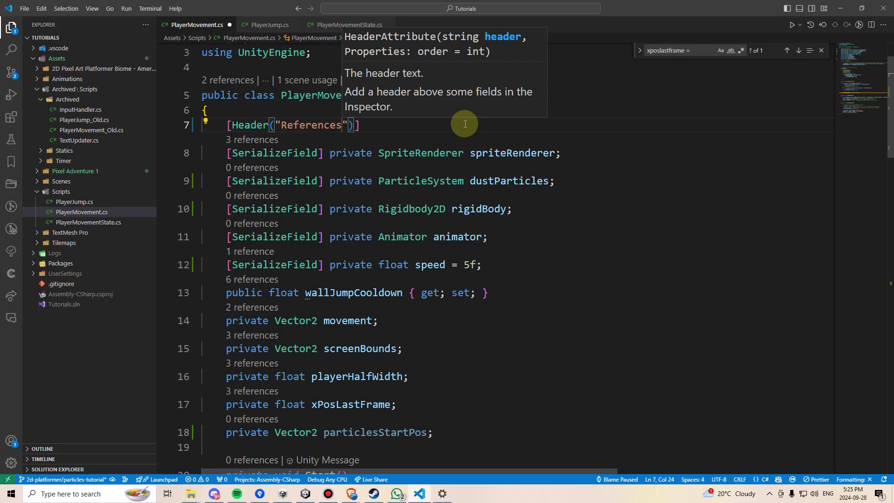
{"action": "left_click", "coordinate": [465, 123]}
Step: Add a Header attribute reading "Input" above the speed field, separated from the references by a blank line
{"action": "left_click_drag", "start_coordinate": [555, 220], "coordinate": [568, 217]}
{"action": "key", "text": "Return"}
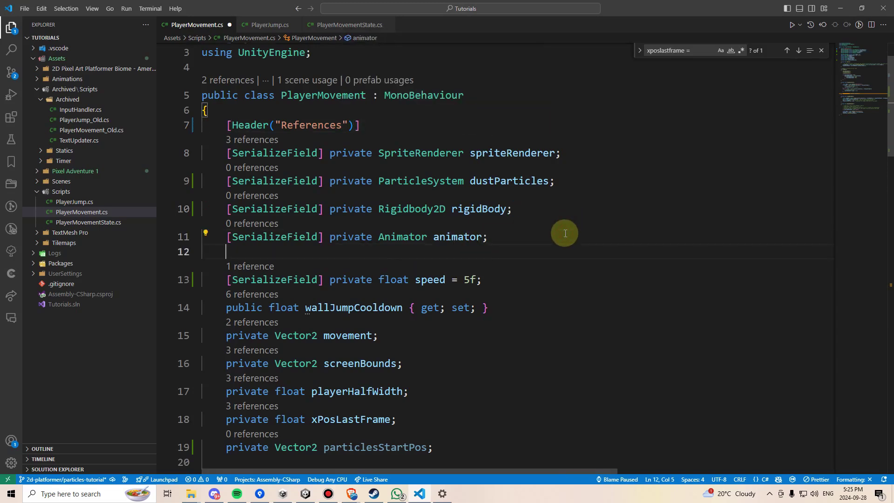
{"action": "type", "text": "[Header"}
{"action": "type", "text": "(\""}
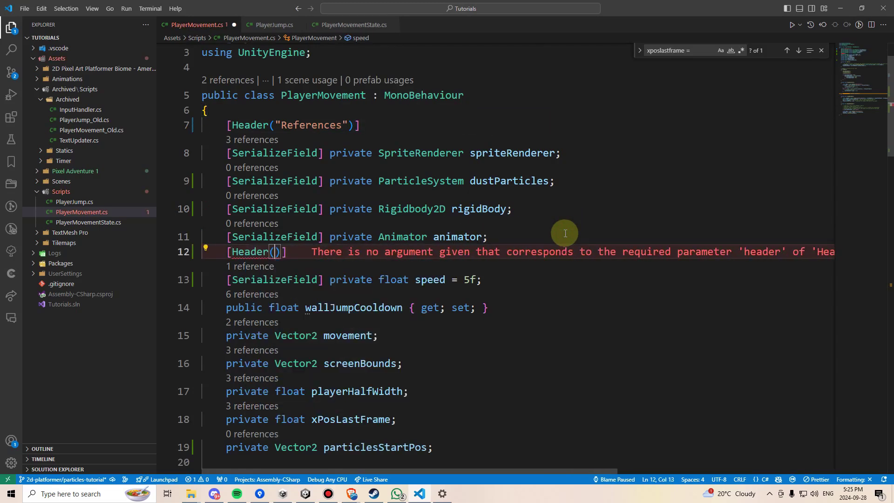
{"action": "type", "text": "Input"}
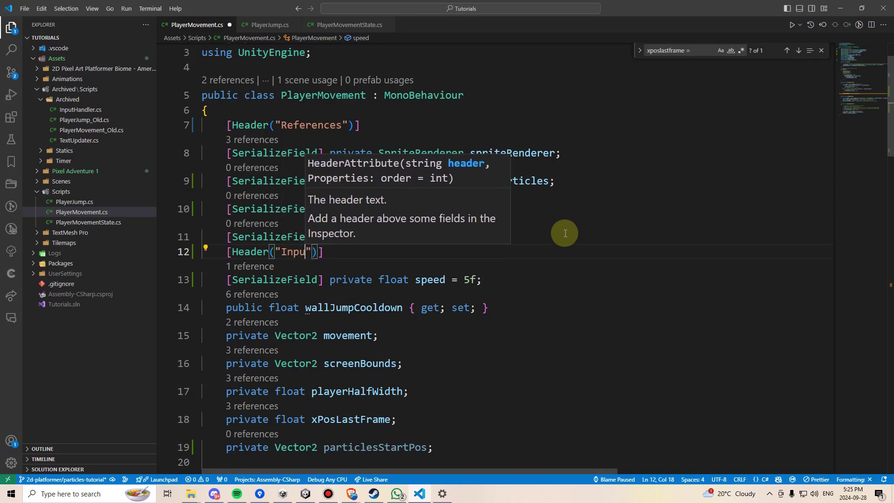
{"action": "key", "text": "Home"}
{"action": "key", "text": "Return"}
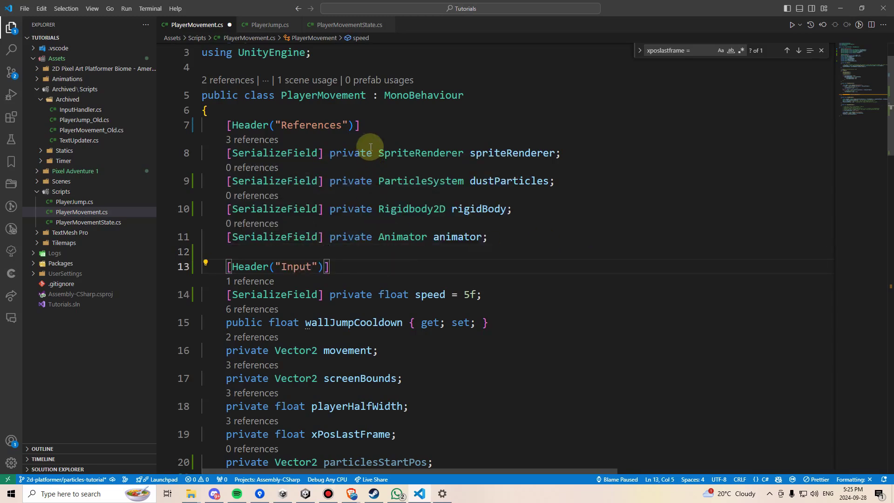
Step: Wrap all the class's field declarations in a #region named Variables with a closing #endregion, and collapse it
{"action": "key", "text": "Return"}
{"action": "type", "text": "#"}
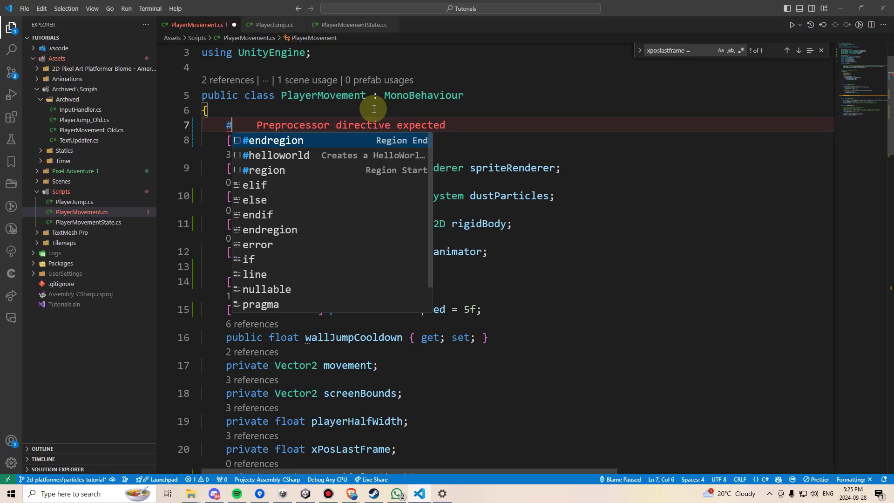
{"action": "type", "text": "region Variables"}
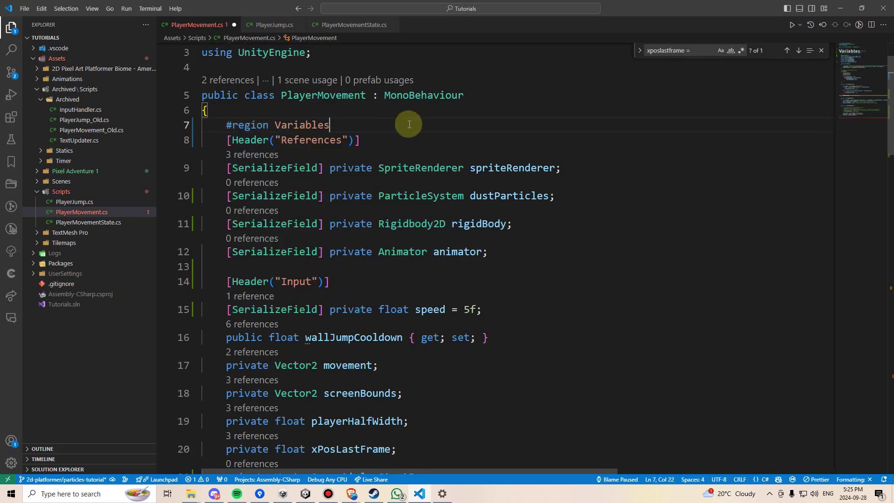
{"action": "scroll", "coordinate": [410, 324], "scroll_direction": "down", "scroll_amount": 3}
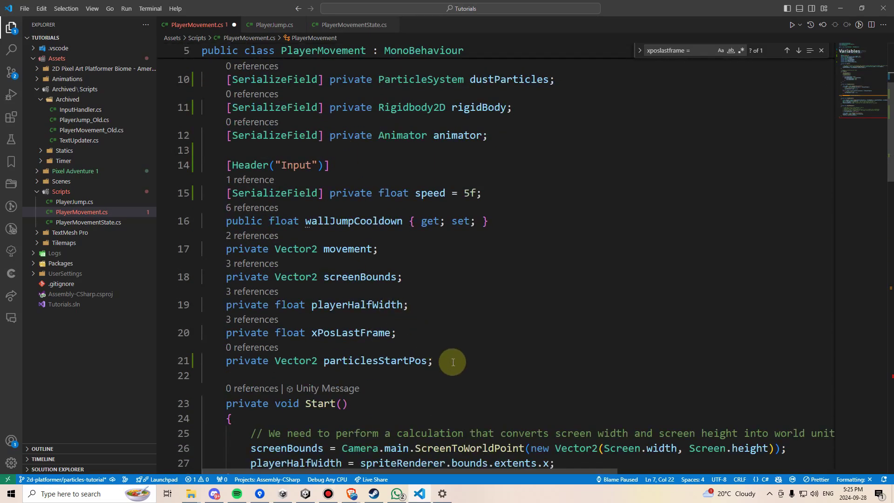
{"action": "key", "text": "Return"}
{"action": "type", "text": "#endregion"}
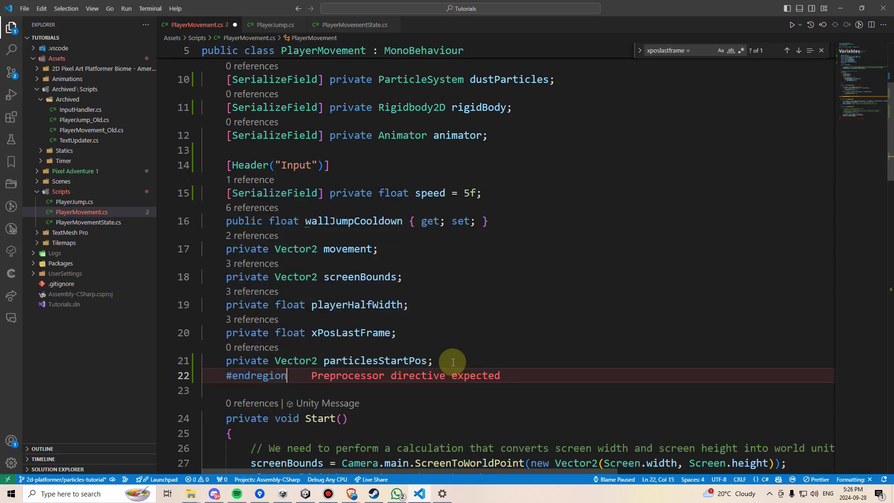
{"action": "scroll", "coordinate": [443, 396], "scroll_direction": "up", "scroll_amount": 4}
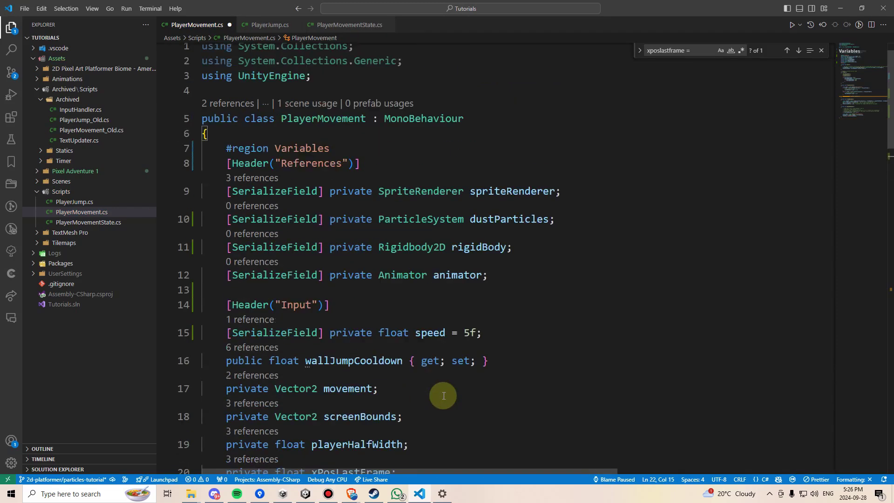
{"action": "left_click", "coordinate": [198, 148]}
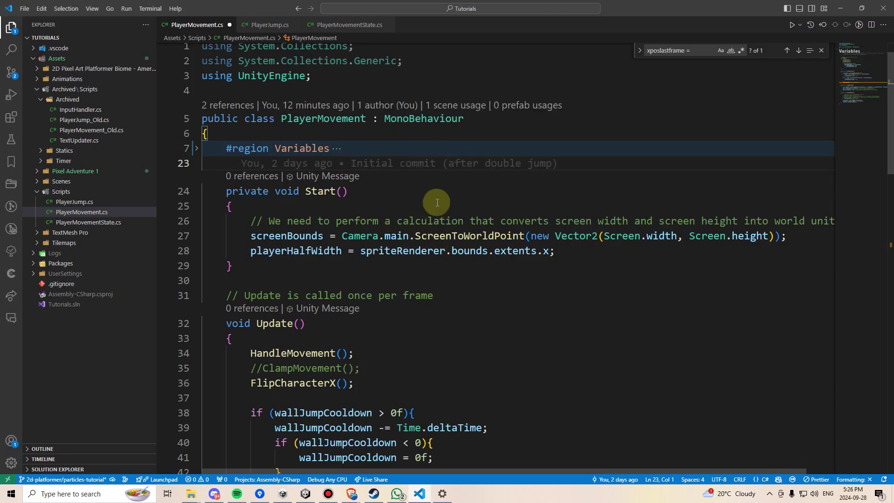
Step: At the end of Start(), assign dustParticles.transform.localPosition to particlesStartPos
{"action": "left_click", "coordinate": [597, 256]}
{"action": "key", "text": "Return"}
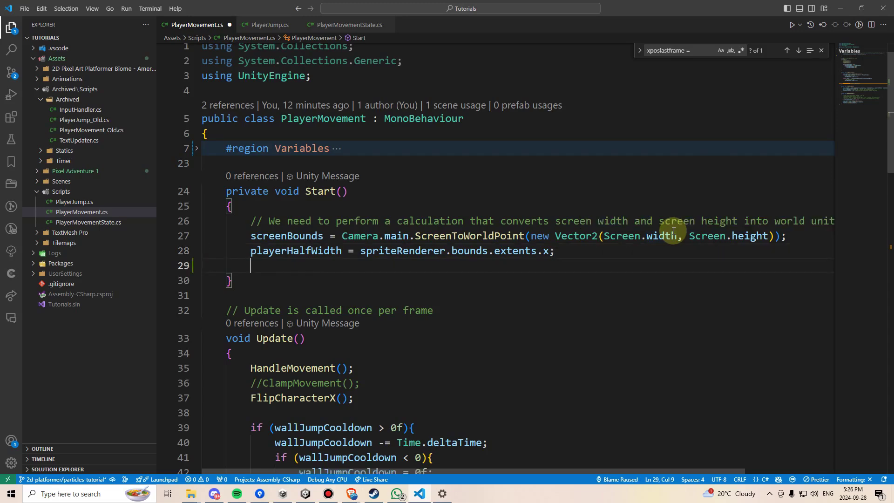
{"action": "type", "text": "particles"}
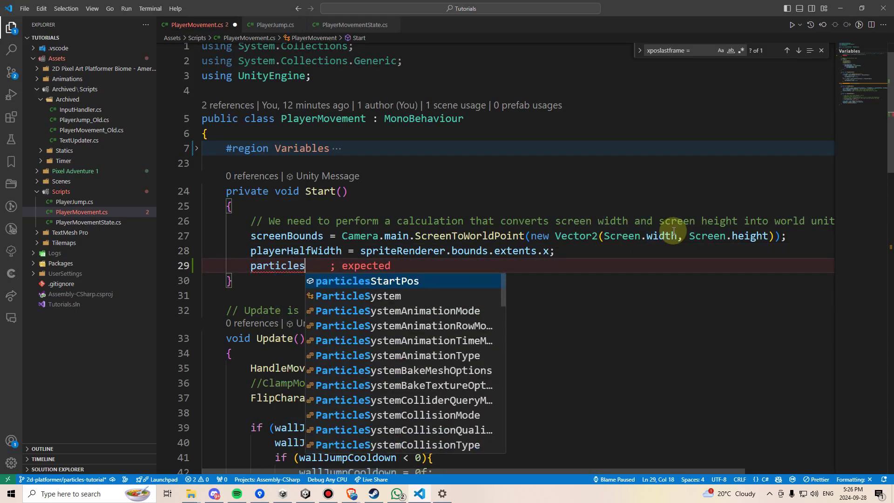
{"action": "key", "text": "Tab"}
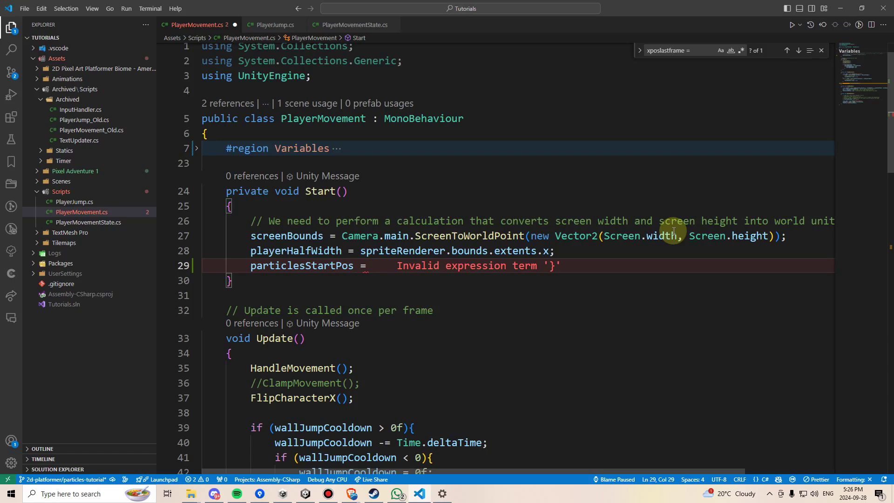
{"action": "type", "text": "= dustp"}
{"action": "key", "text": "Tab"}
{"action": "type", "text": ".tran"}
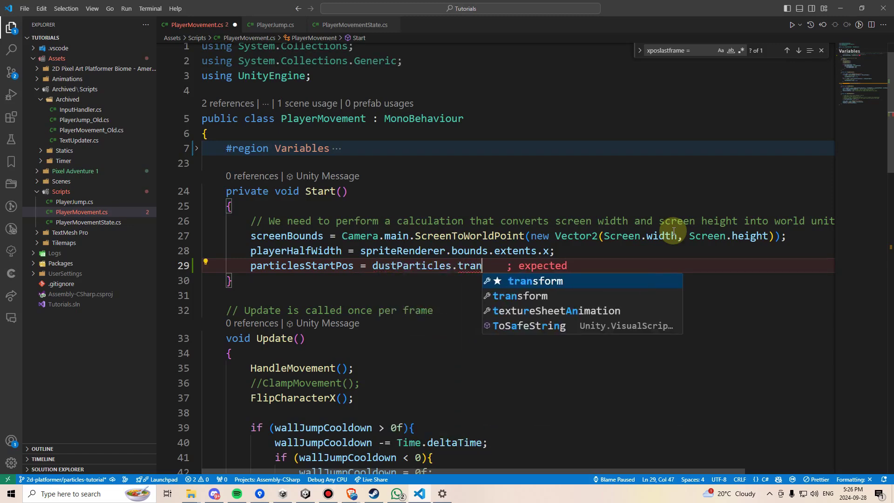
{"action": "key", "text": "Tab"}
{"action": "type", "text": ".local"}
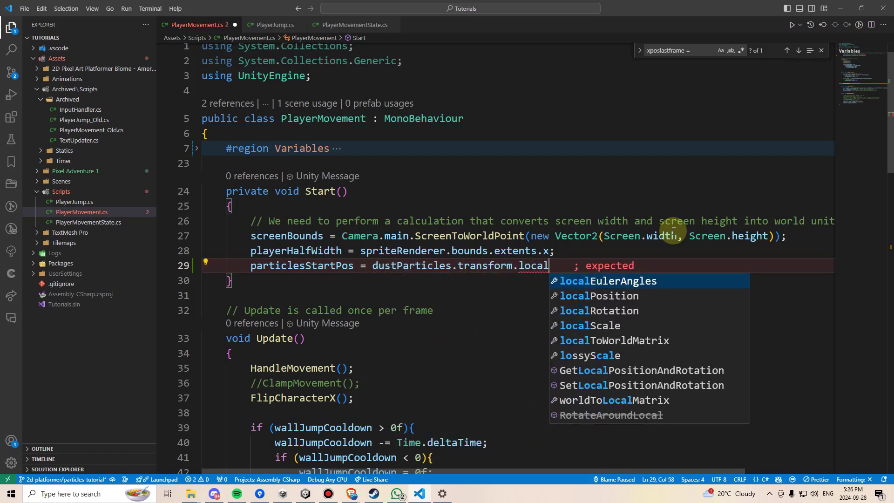
{"action": "type", "text": "po"}
{"action": "key", "text": "Tab"}
{"action": "type", "text": ";"}
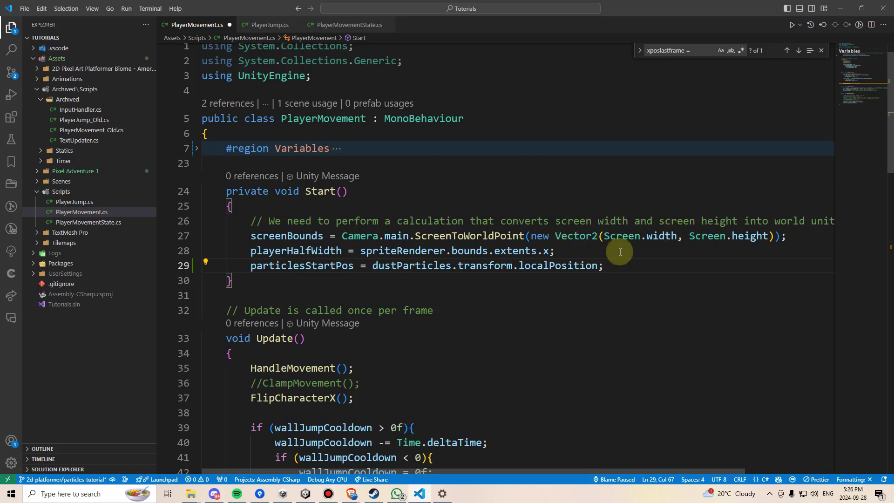
{"action": "left_click_drag", "start_coordinate": [588, 264], "coordinate": [520, 265]}
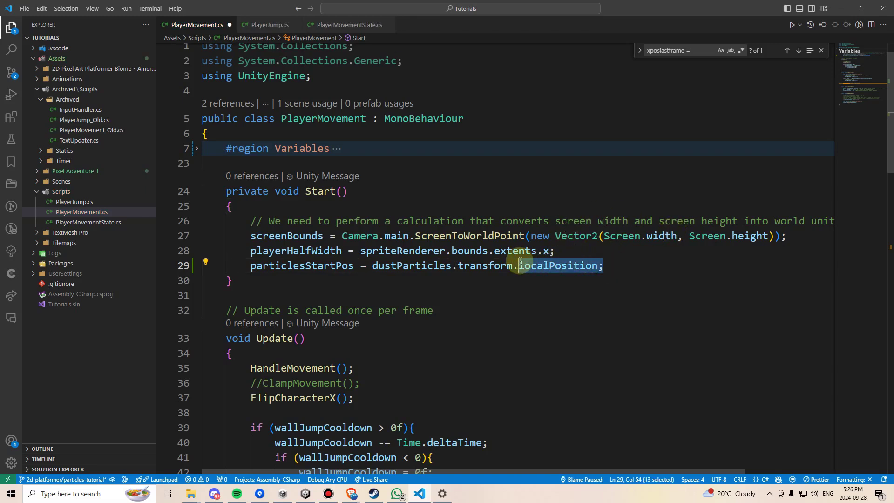
Step: Review the particlesStartPos assignment in Start() and, in Unity, examine where Dust Particles sits relative to the player
{"action": "left_click", "coordinate": [586, 265]}
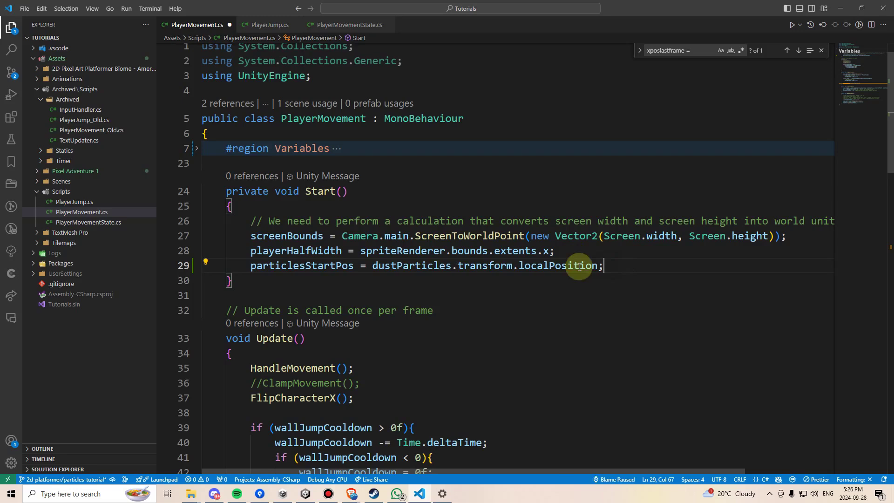
{"action": "left_click_drag", "start_coordinate": [343, 266], "coordinate": [302, 266]}
{"action": "left_click", "coordinate": [643, 270]}
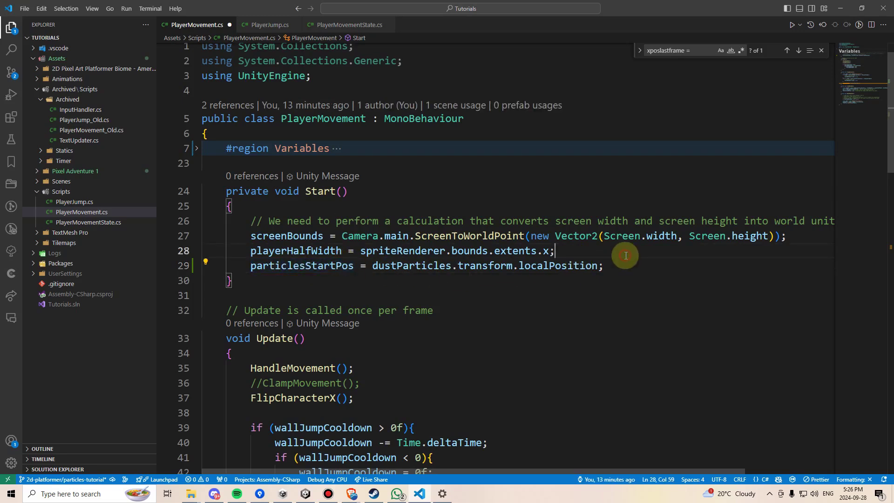
{"action": "left_click_drag", "start_coordinate": [639, 265], "coordinate": [528, 265]}
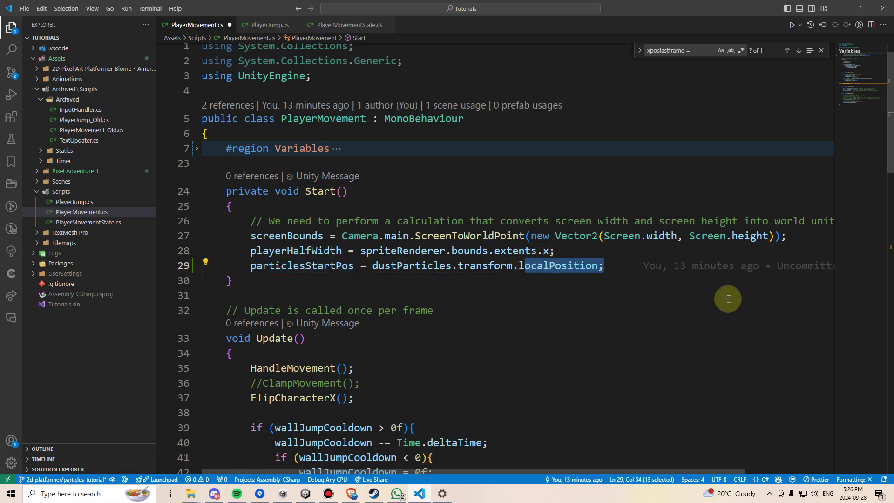
{"action": "key", "text": "alt+Tab"}
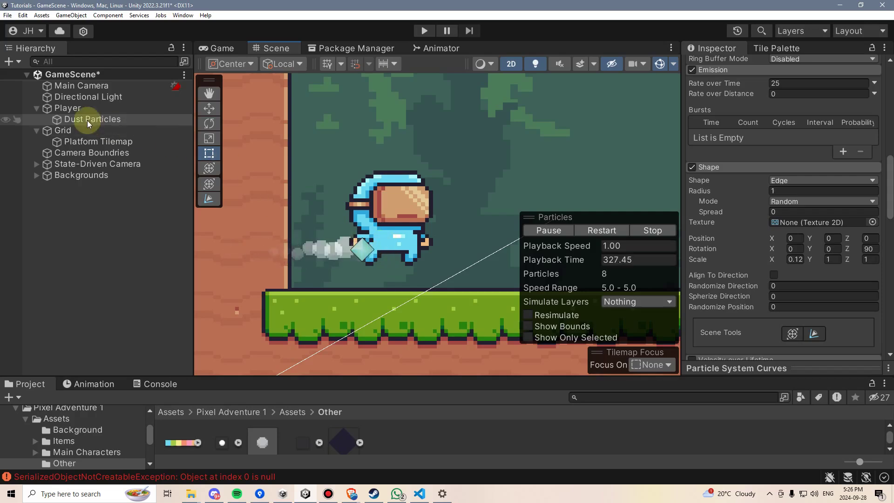
{"action": "left_click", "coordinate": [89, 120]}
{"action": "left_click", "coordinate": [371, 251]}
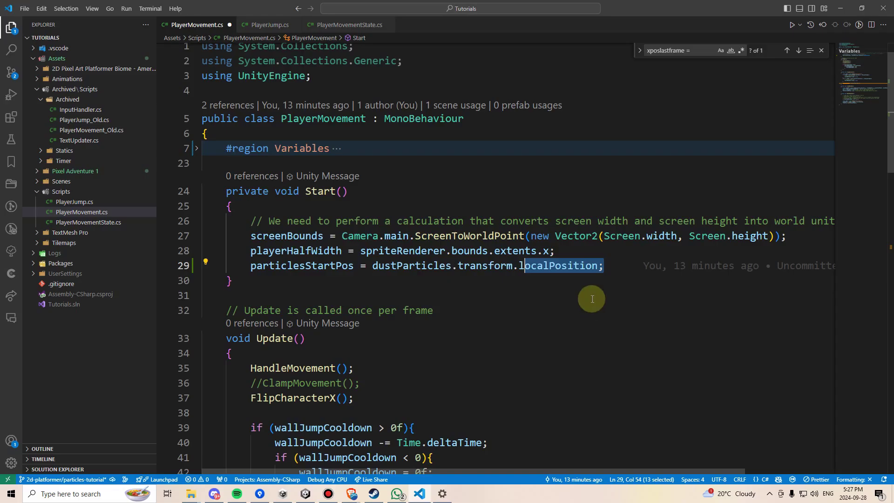
Step: In Visual Studio Code, assign particlesStartPos to dustParticles.transform.position after the flipX line in FlipCharacterX()'s moving-right branch
{"action": "left_click", "coordinate": [318, 398]}
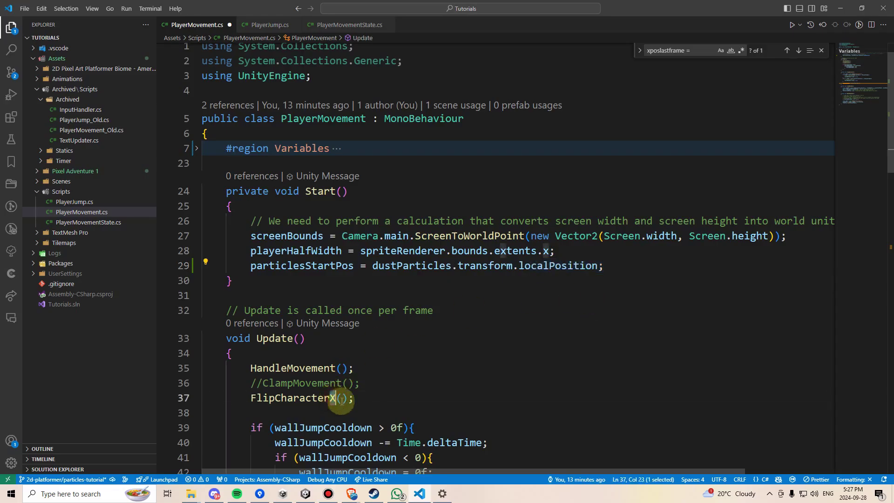
{"action": "scroll", "coordinate": [286, 399], "scroll_direction": "down", "scroll_amount": 1}
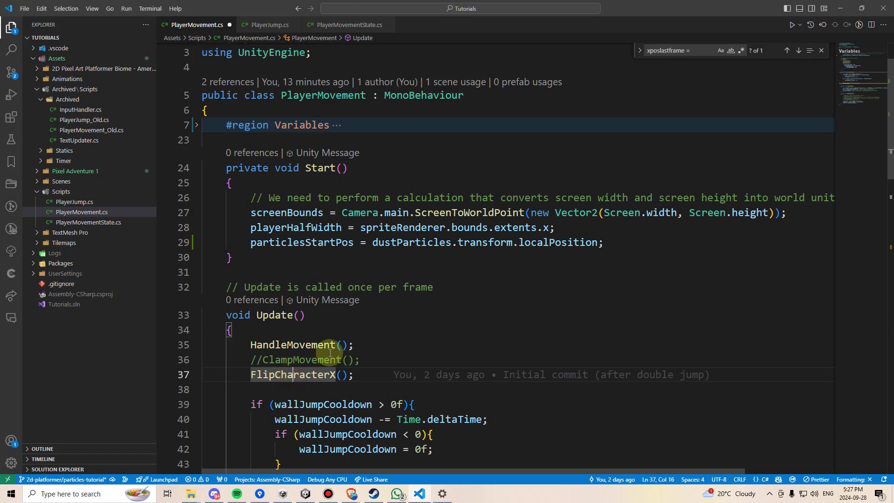
{"action": "key", "text": "F12"}
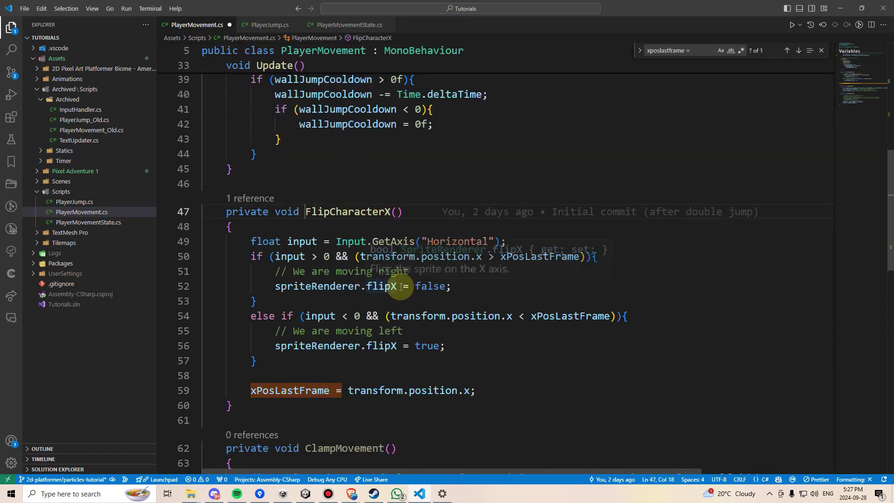
{"action": "scroll", "coordinate": [419, 271], "scroll_direction": "down", "scroll_amount": 1}
{"action": "left_click", "coordinate": [457, 262]}
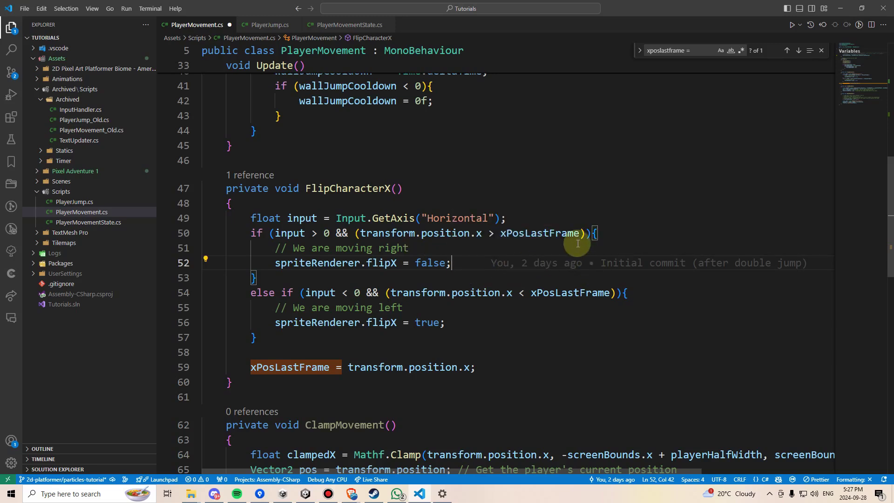
{"action": "key", "text": "Return"}
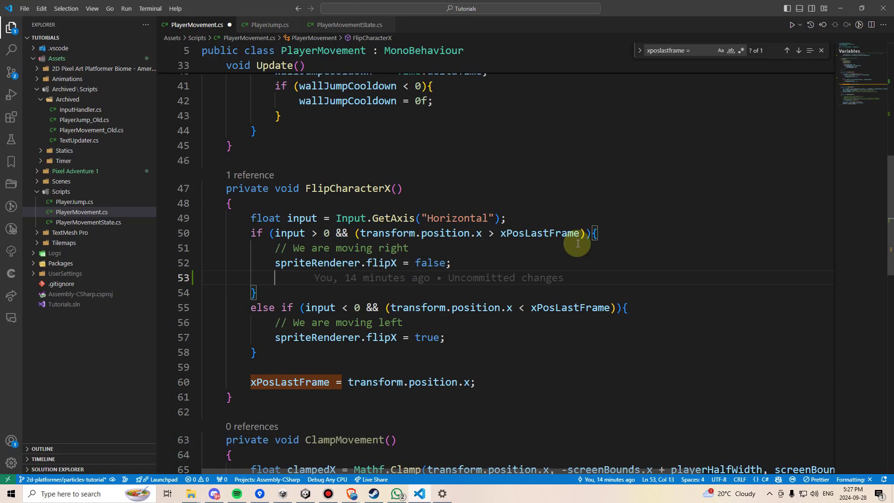
{"action": "type", "text": "par"}
{"action": "key", "text": "BackSpace"}
{"action": "key", "text": "BackSpace"}
{"action": "key", "text": "BackSpace"}
{"action": "type", "text": "duist"}
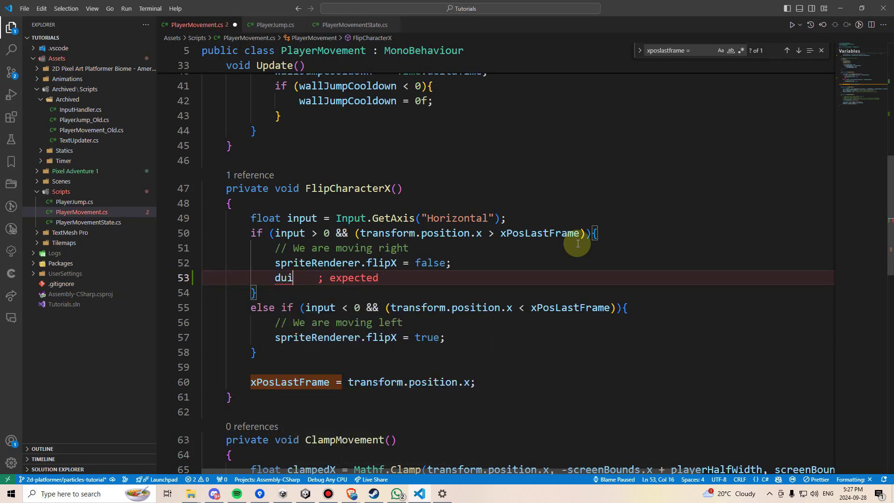
{"action": "key", "text": "BackSpace"}
{"action": "type", "text": "stpa"}
{"action": "key", "text": "Tab"}
{"action": "type", "text": ".tran"}
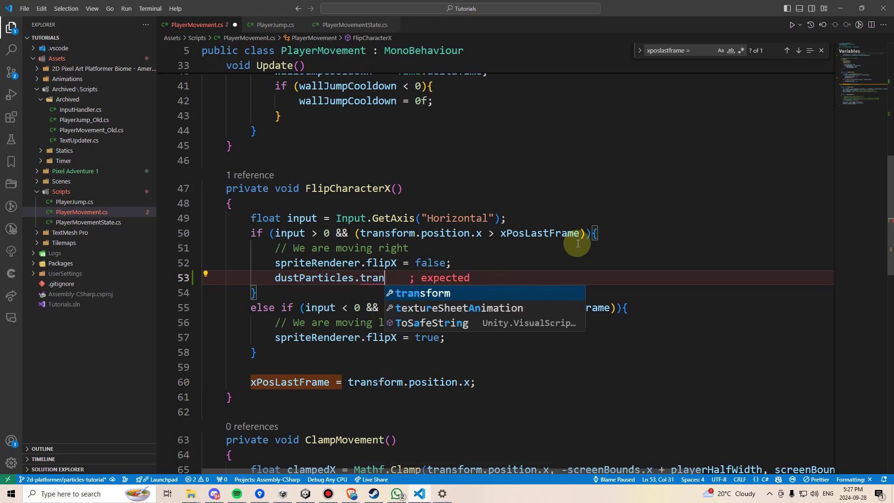
{"action": "key", "text": "Tab"}
{"action": "type", "text": ".pos"}
{"action": "key", "text": "Tab"}
{"action": "type", "text": "= p"}
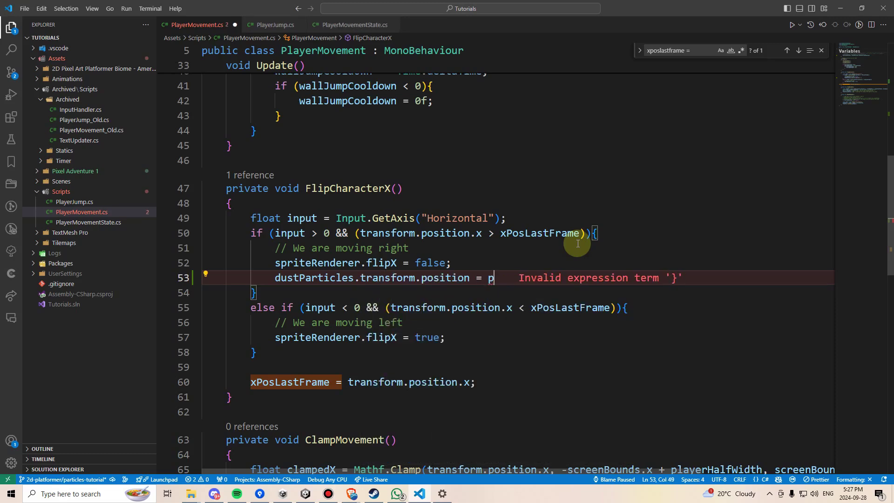
{"action": "type", "text": "art"}
{"action": "key", "text": "Tab"}
{"action": "type", "text": ";"}
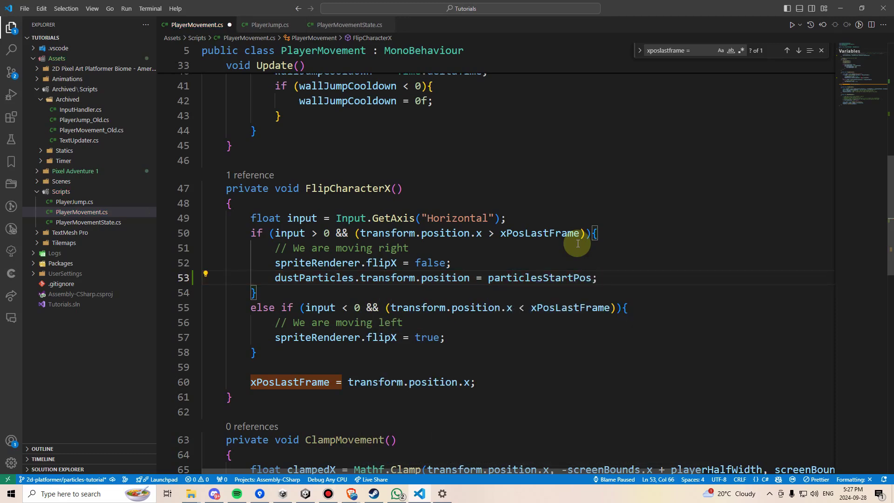
Step: Change position to localPosition in the dustParticles assignment of the moving-right branch
{"action": "double_click", "coordinate": [460, 278]}
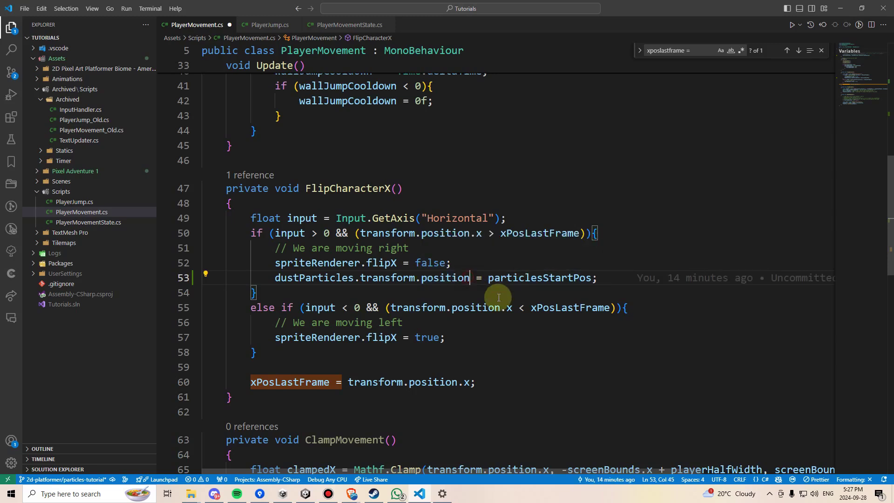
{"action": "key", "text": "BackSpace"}
{"action": "type", "text": "localP"}
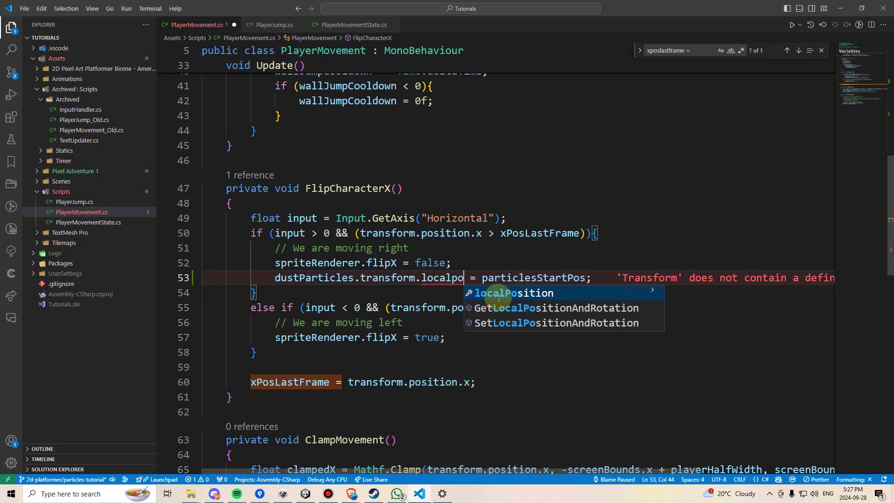
{"action": "key", "text": "Tab"}
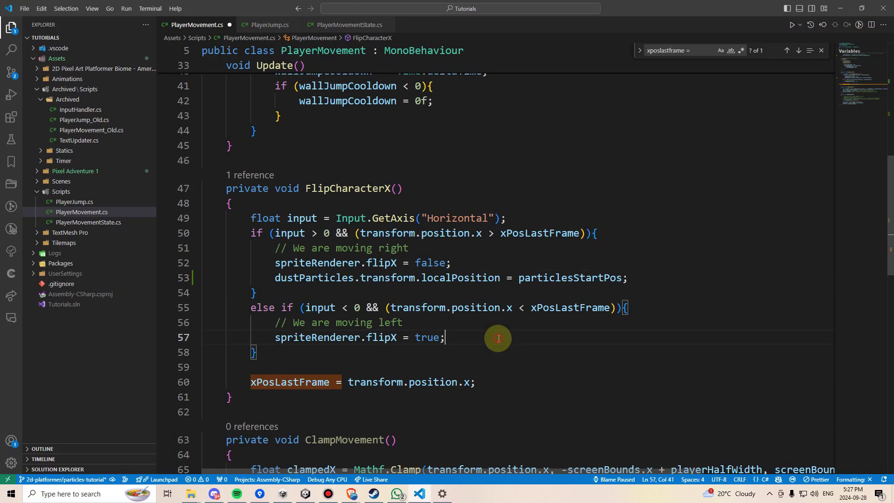
Step: Begin an assignment to dustParticles.transform.localPosition after the flipX line in the moving-left branch, leaving its right-hand side empty
{"action": "key", "text": "Return"}
{"action": "type", "text": "du"}
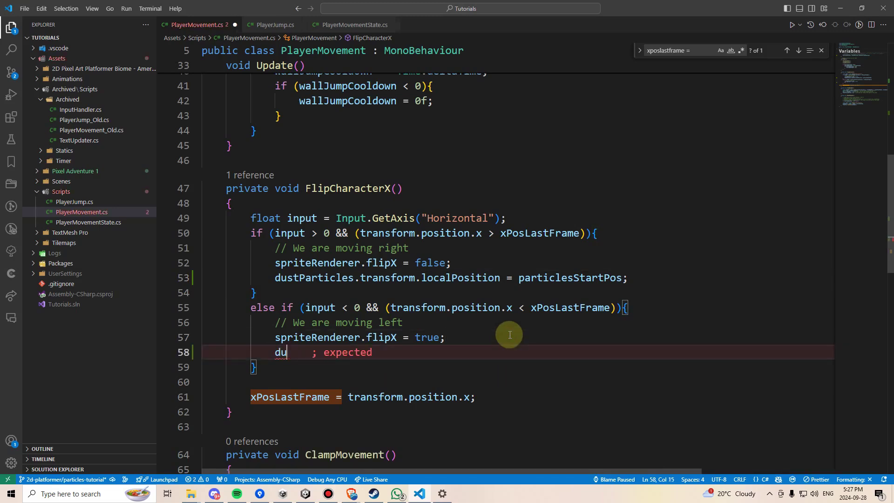
{"action": "type", "text": "ticles.tra"}
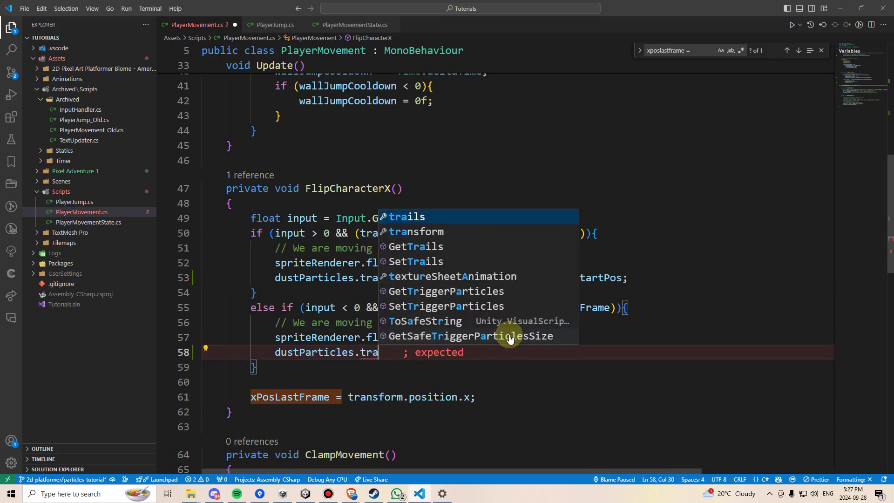
{"action": "type", "text": "nsform.localPosition"}
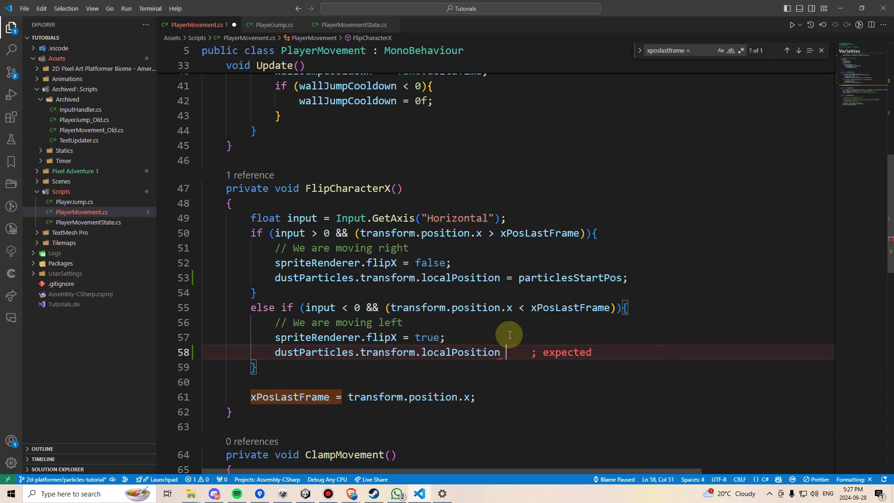
{"action": "type", "text": " ="}
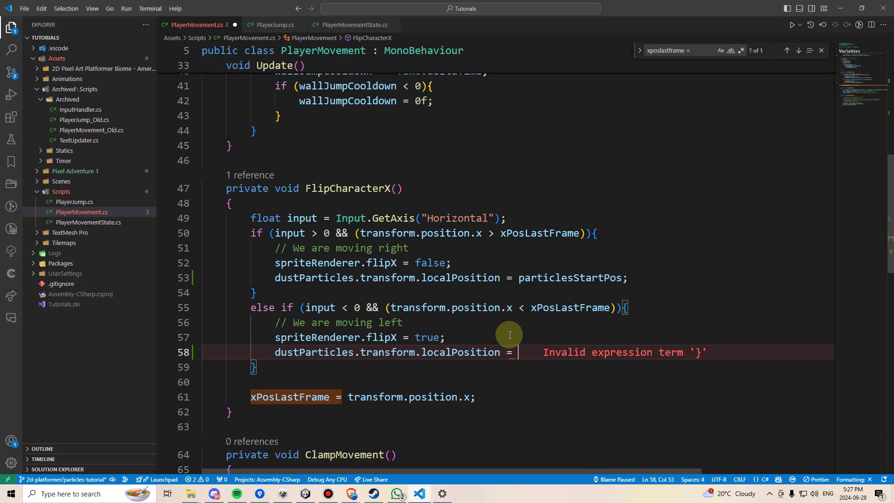
Step: Above the incomplete localPosition assignment, declare a Vector2 named particlesPos initialised to particlesStartPos
{"action": "key", "text": "Return"}
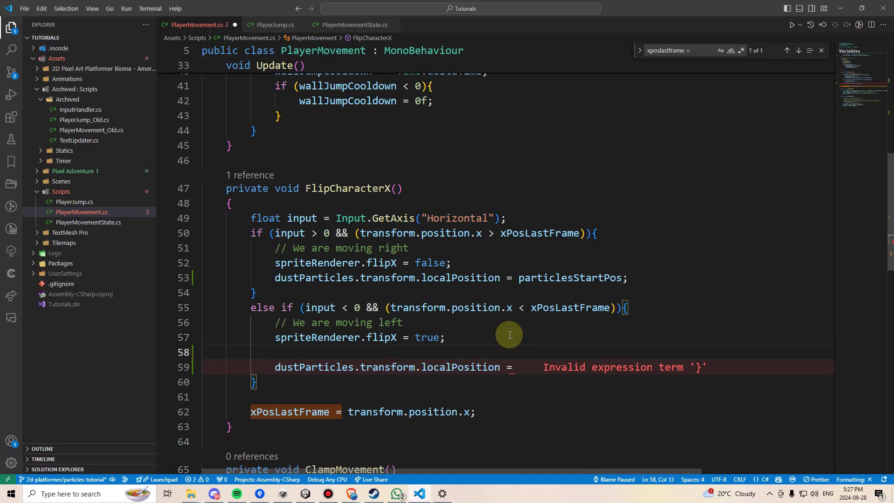
{"action": "type", "text": "Vec"}
{"action": "key", "text": "Tab"}
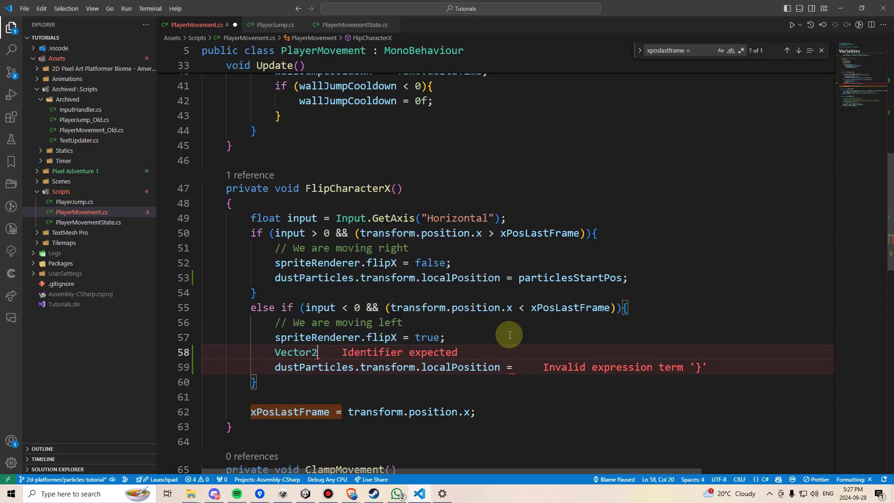
{"action": "type", "text": "particlesP"}
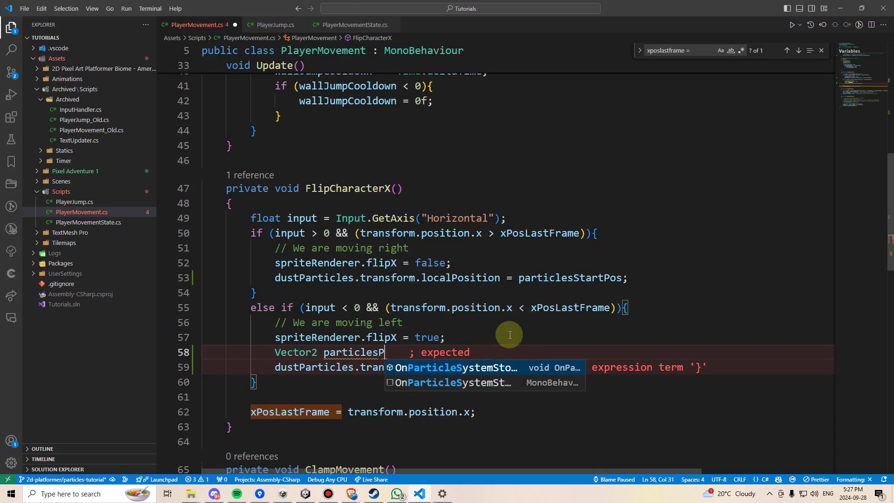
{"action": "type", "text": "os = particles"}
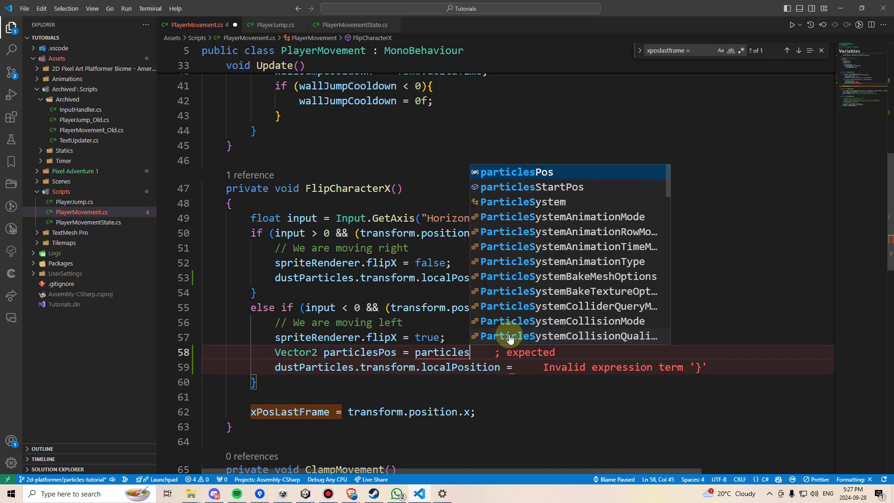
{"action": "key", "text": "Down"}
{"action": "key", "text": "Tab"}
{"action": "type", "text": ";"}
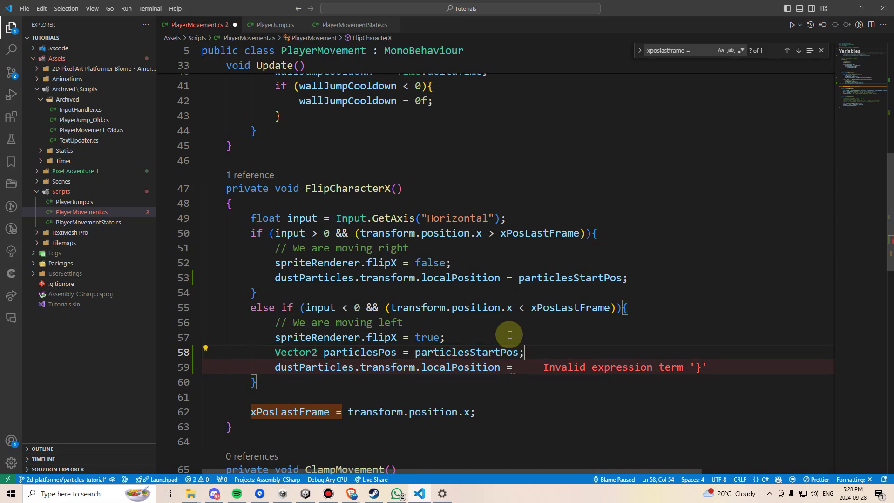
Step: Add a line below the particlesPos declaration that multiplies particlesPos.x by -1f
{"action": "key", "text": "Return"}
{"action": "type", "text": "particlesPos.x *="}
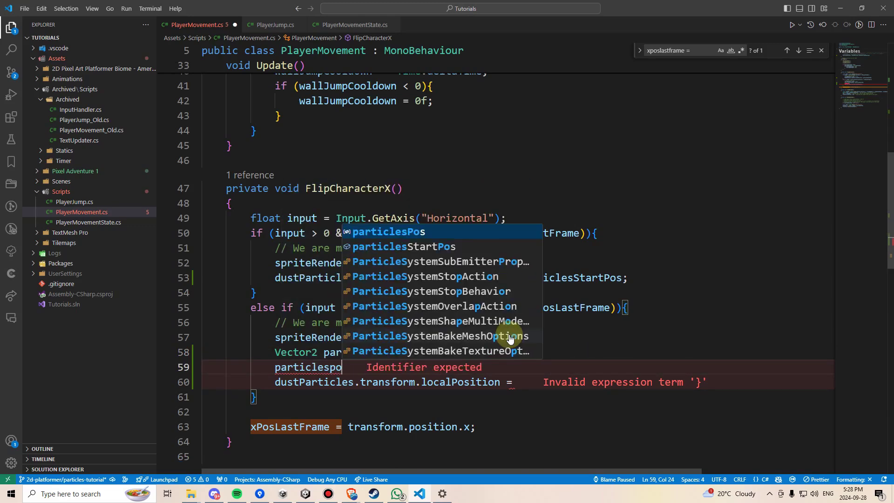
{"action": "type", "text": " -"}
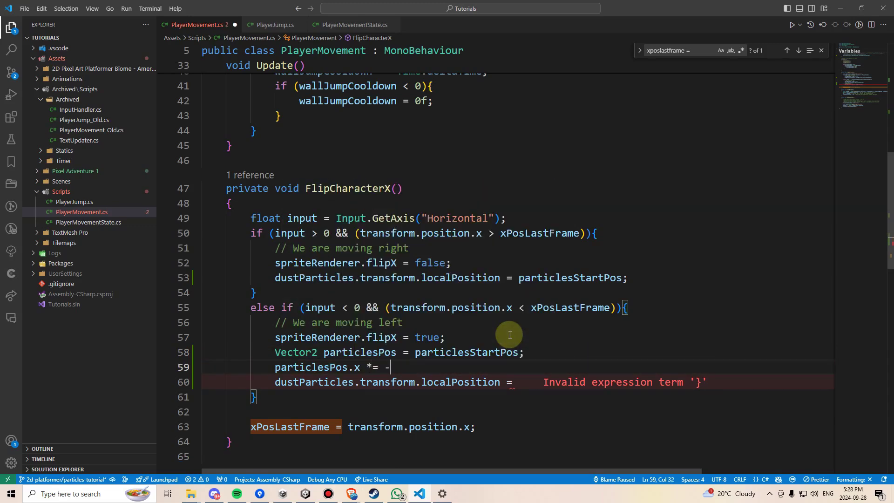
{"action": "type", "text": "1f;"}
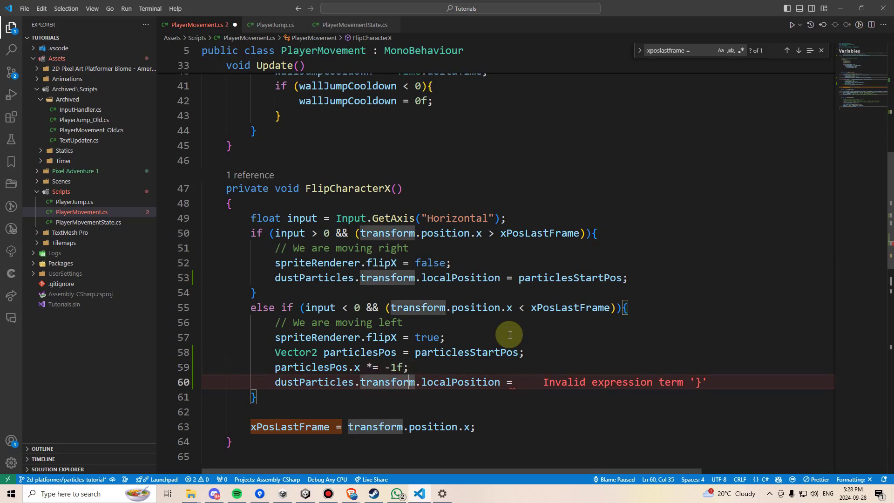
Step: Complete the moving-left branch's localPosition assignment with particlesPos as its value
{"action": "key", "text": "End"}
{"action": "type", "text": "particlespo"}
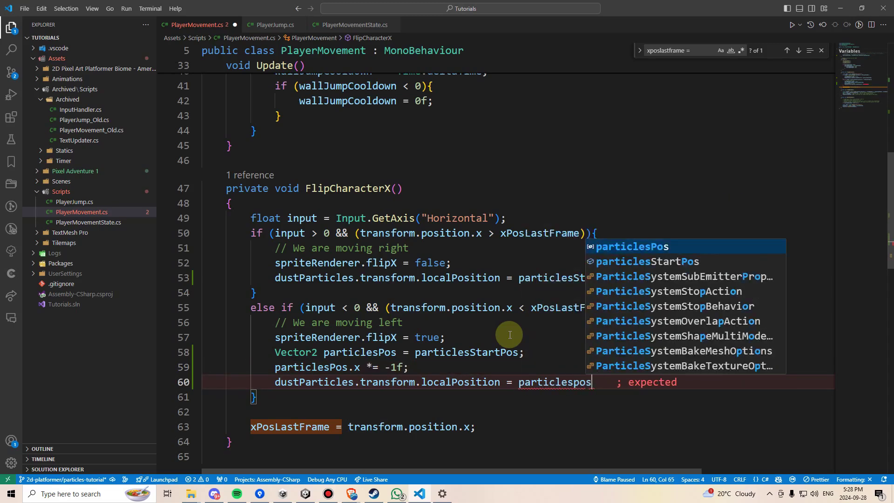
{"action": "key", "text": "Tab"}
{"action": "type", "text": ";"}
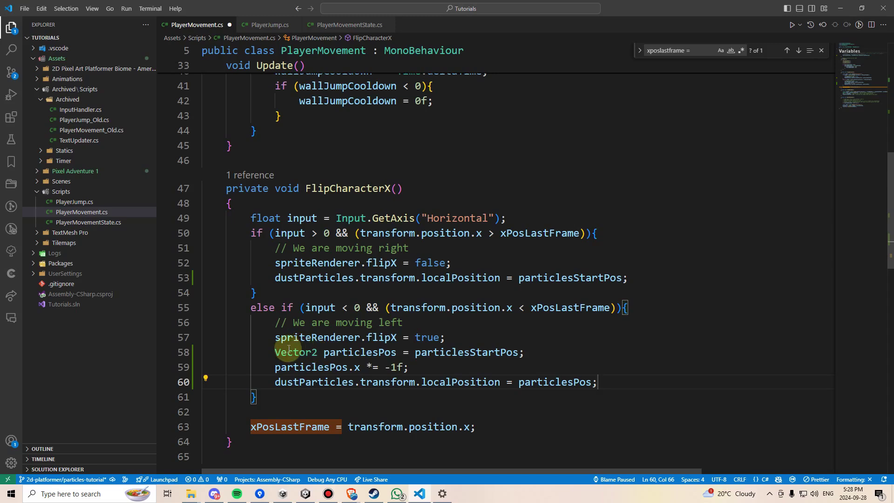
Step: Insert a blank line between the moving-right block's closing brace and the else if statement
{"action": "left_click_drag", "start_coordinate": [287, 352], "coordinate": [379, 368]}
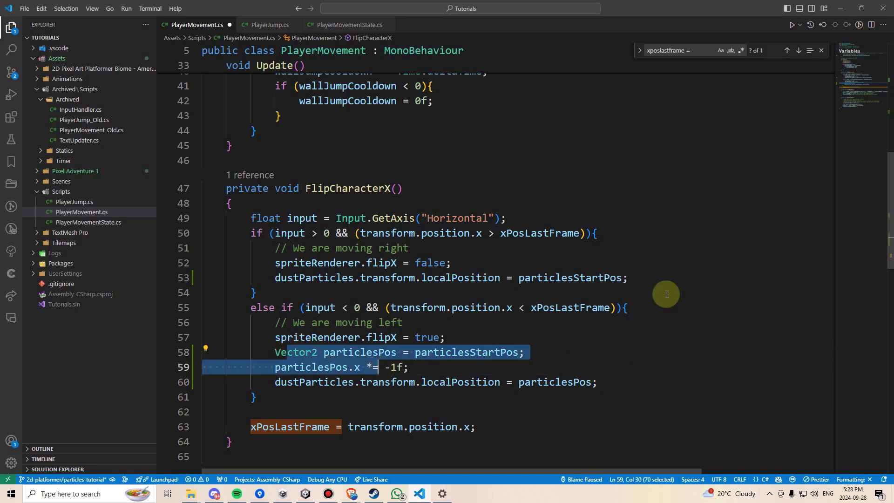
{"action": "left_click", "coordinate": [658, 280]}
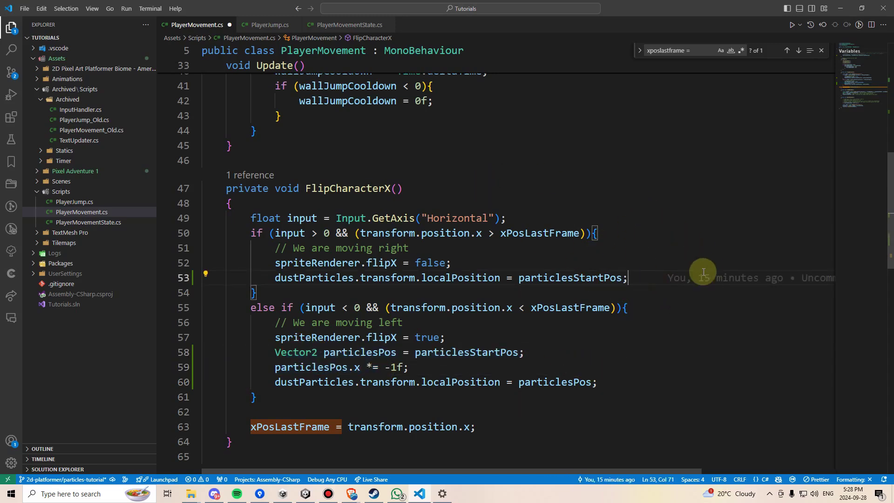
{"action": "key", "text": "Down"}
{"action": "key", "text": "Left"}
{"action": "key", "text": "Return"}
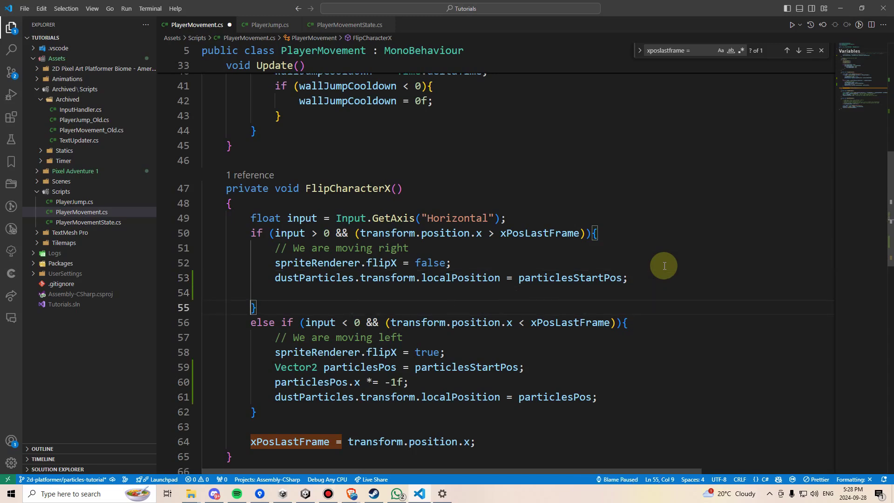
{"action": "key", "text": "alt+Down"}
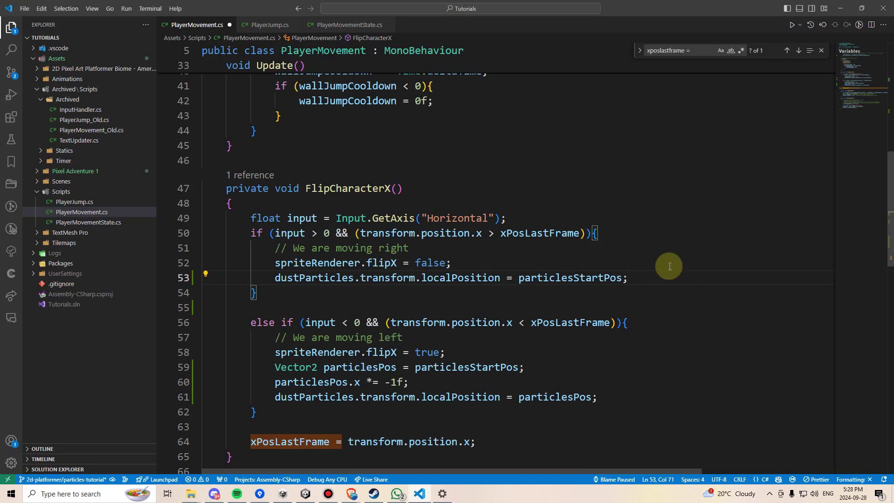
Step: Add a line to the moving-right branch that sets dustParticles.transform.rotation to Quaternion.Euler(0,0,0)
{"action": "key", "text": "Return"}
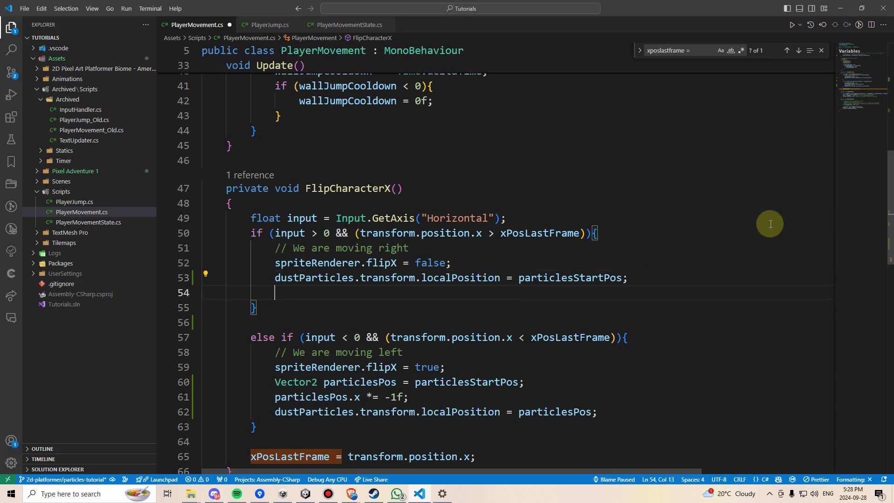
{"action": "type", "text": "dustParticles.t"}
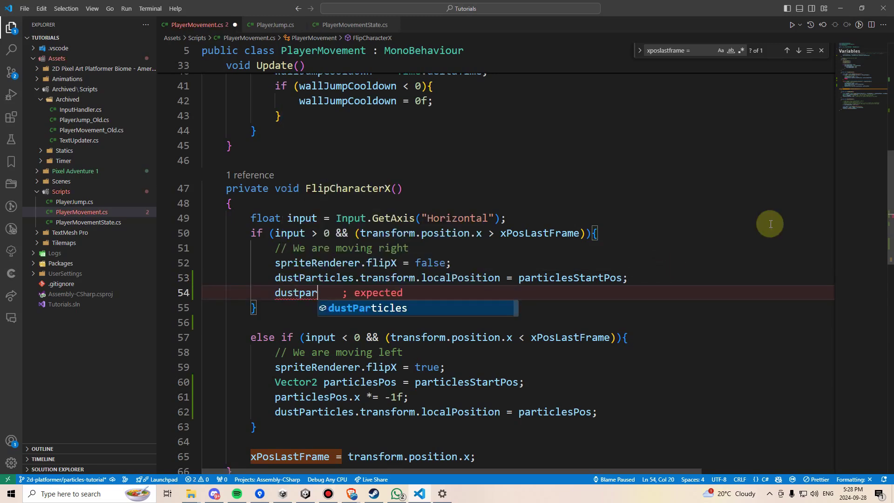
{"action": "type", "text": "ransform.r"}
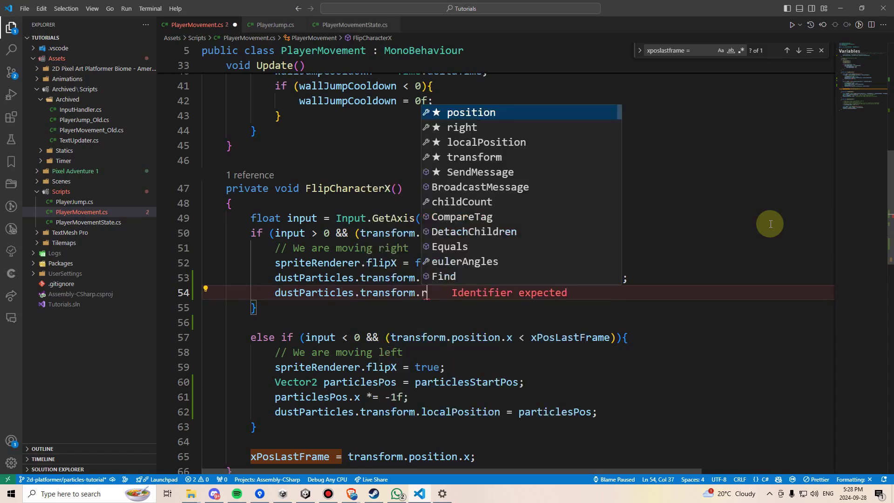
{"action": "type", "text": "otation = Quat"}
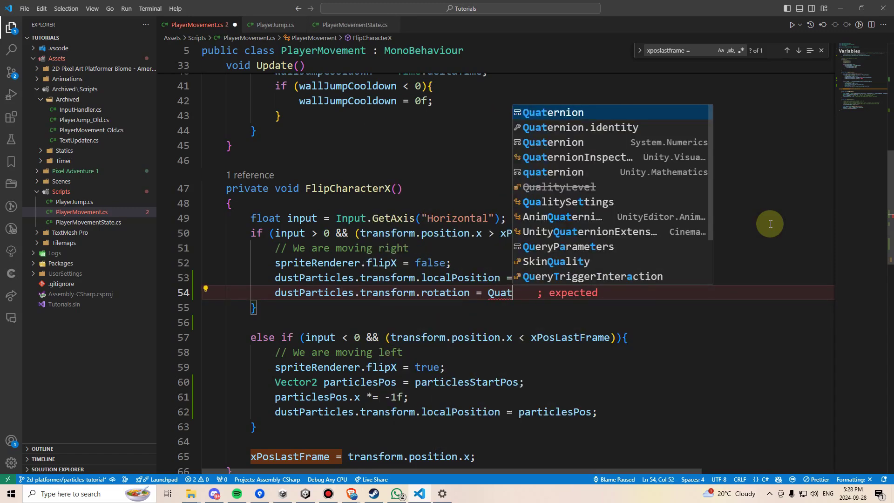
{"action": "key", "text": "Tab"}
{"action": "type", "text": ".eu"}
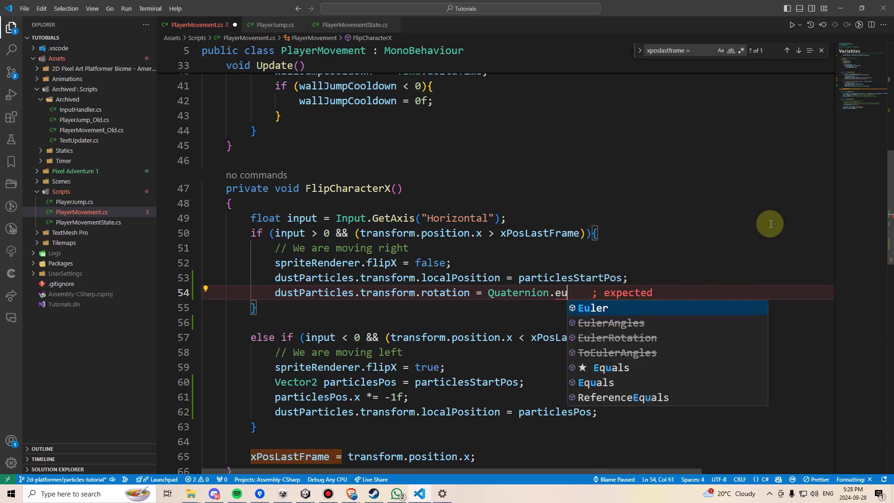
{"action": "key", "text": "Tab"}
{"action": "type", "text": "(0,0,0"}
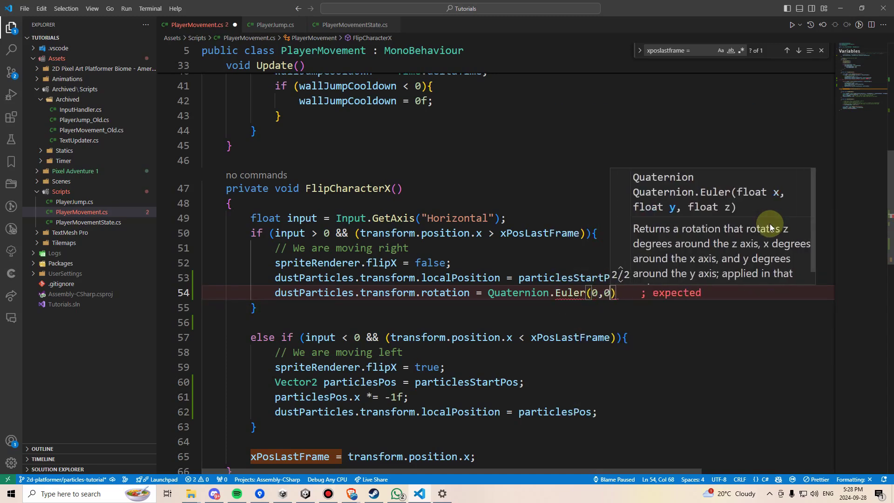
{"action": "type", "text": ");"}
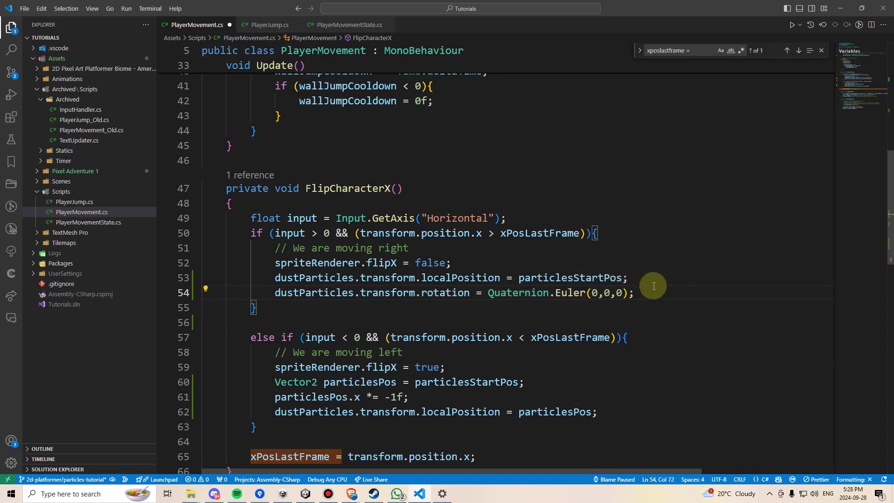
Step: Copy the rotation line to the end of the moving-left branch and set its Euler arguments to (0,180,0)
{"action": "left_click", "coordinate": [648, 287]}
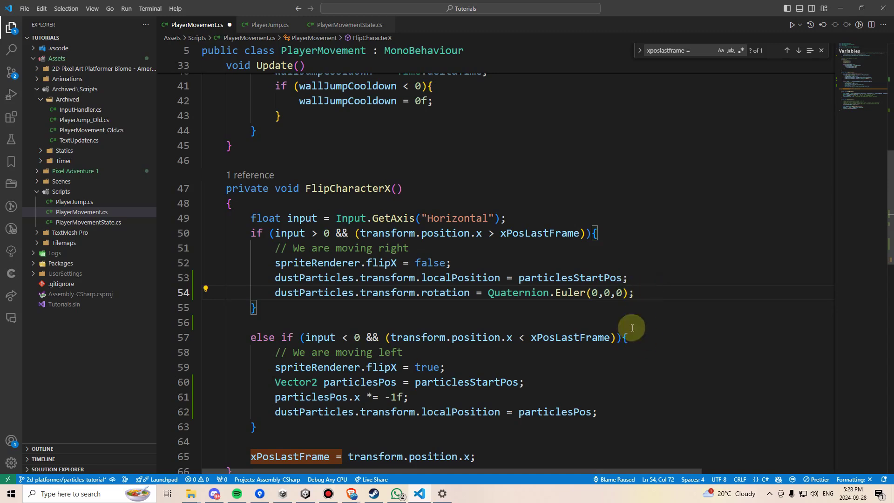
{"action": "left_click", "coordinate": [645, 411]}
{"action": "key", "text": "Return"}
{"action": "type", "text": "dustParticles.transform.rotation = Quaternion.Euler(0,0,0);"}
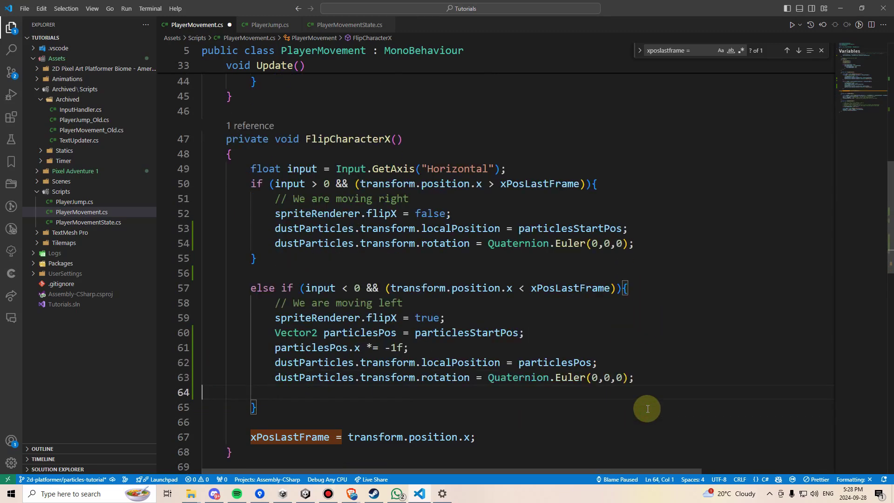
{"action": "type", "text": "180"}
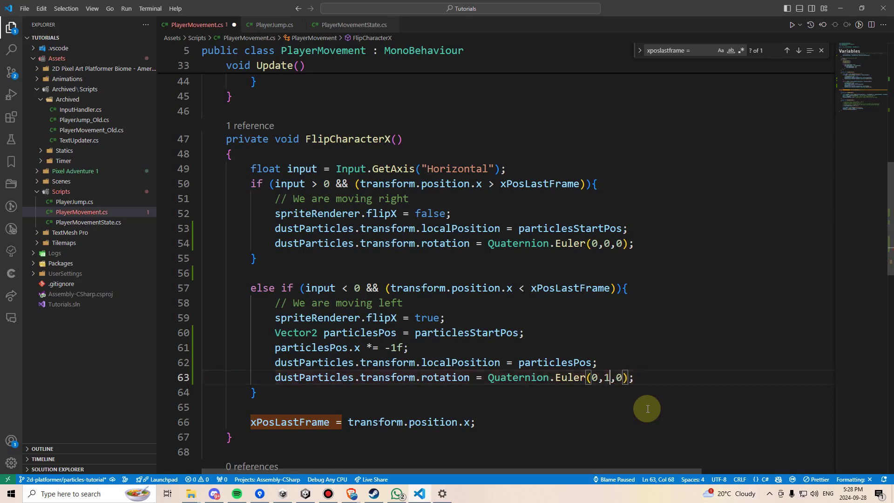
{"action": "left_click", "coordinate": [637, 404]}
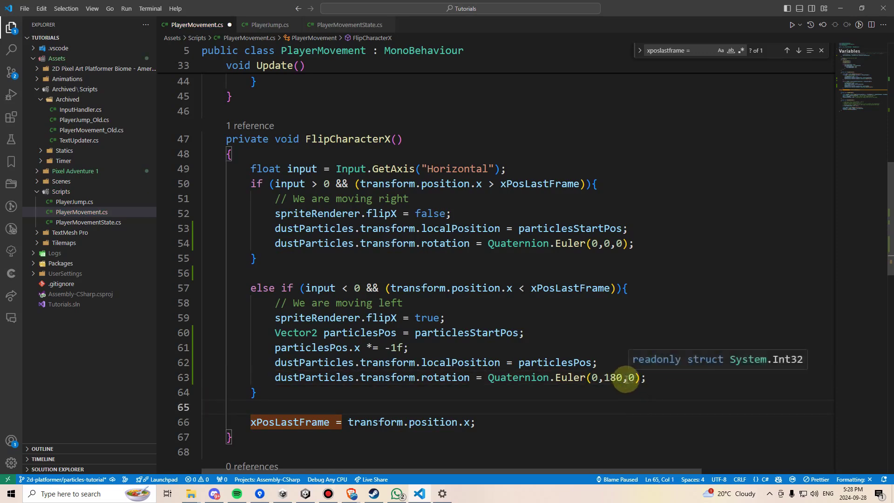
{"action": "left_click", "coordinate": [655, 380]}
{"action": "left_click_drag", "start_coordinate": [656, 379], "coordinate": [601, 377]}
{"action": "left_click", "coordinate": [616, 378]}
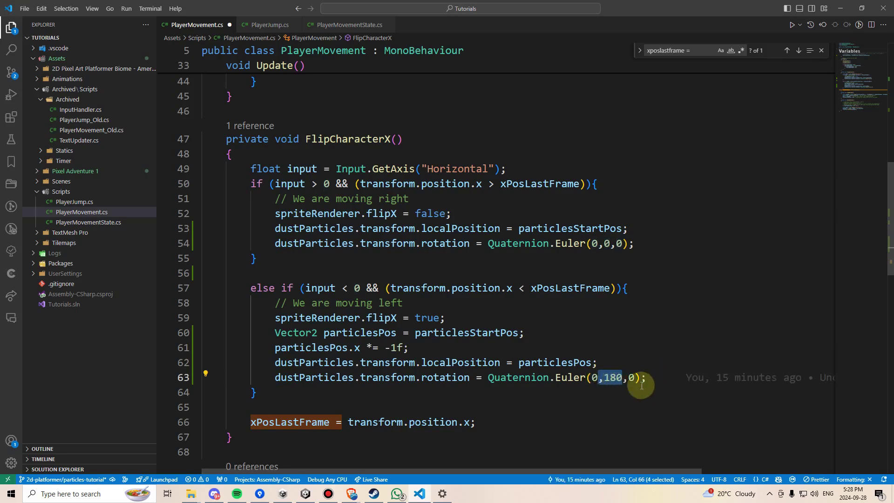
{"action": "left_click", "coordinate": [672, 375]}
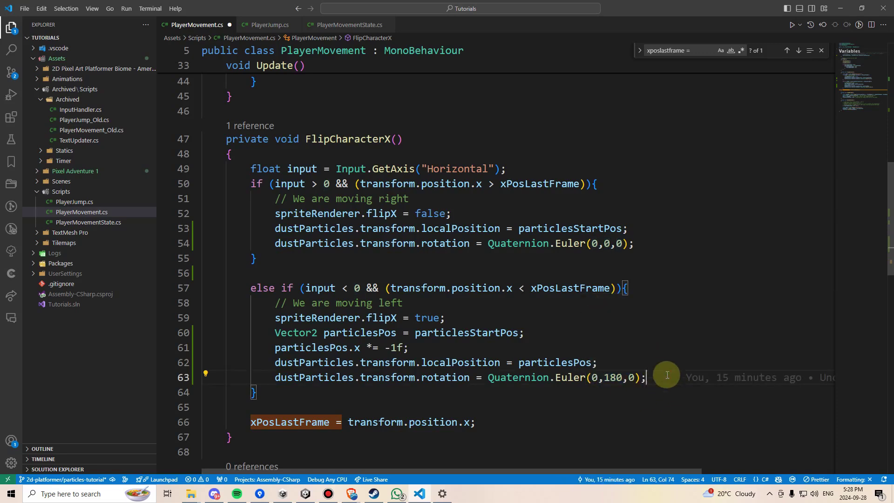
Step: In Update, add a FlipParticles(); call on a new line between the commented-out ClampMovement and the FlipCharacterX call
{"action": "scroll", "coordinate": [737, 201], "scroll_direction": "down", "scroll_amount": 1}
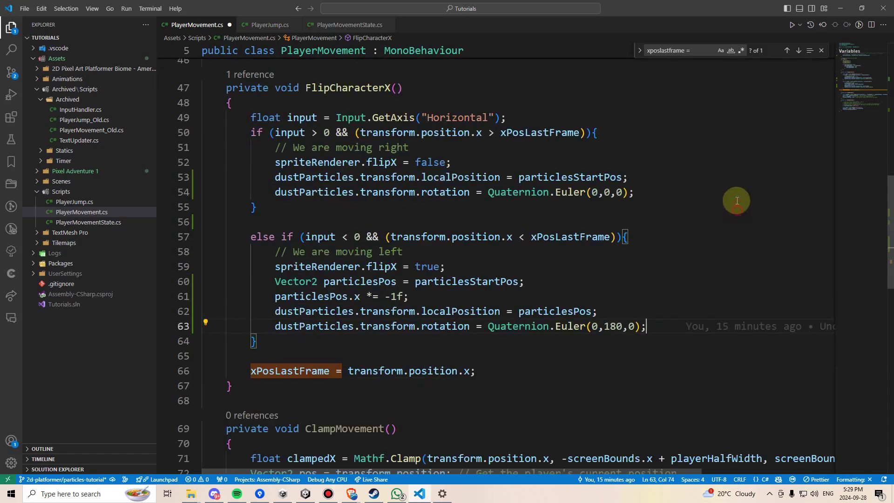
{"action": "left_click_drag", "start_coordinate": [853, 89], "coordinate": [856, 71]}
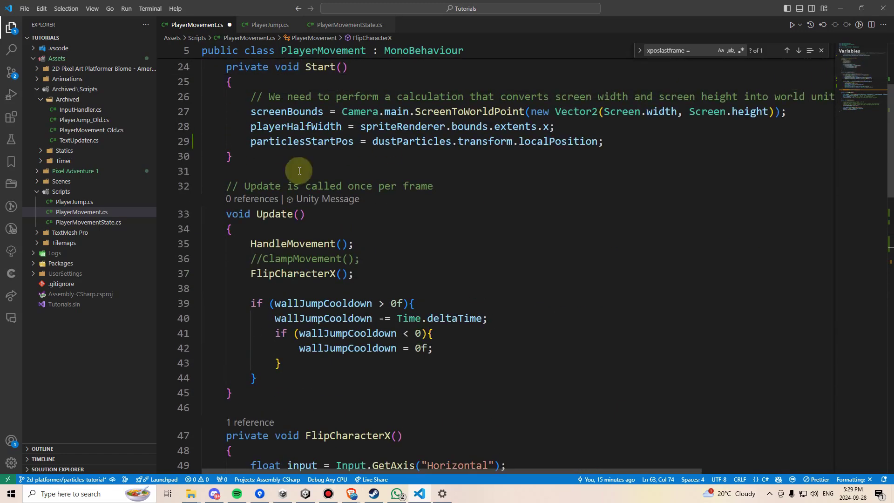
{"action": "left_click", "coordinate": [318, 244]}
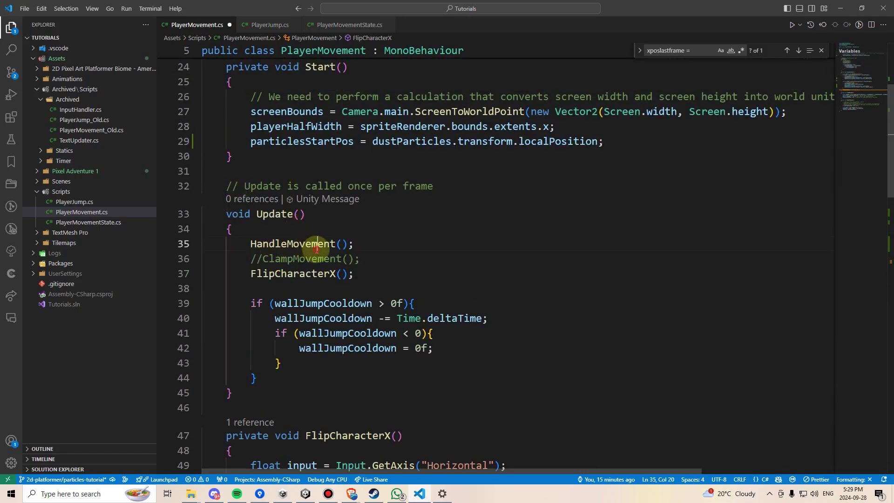
{"action": "left_click", "coordinate": [372, 257]}
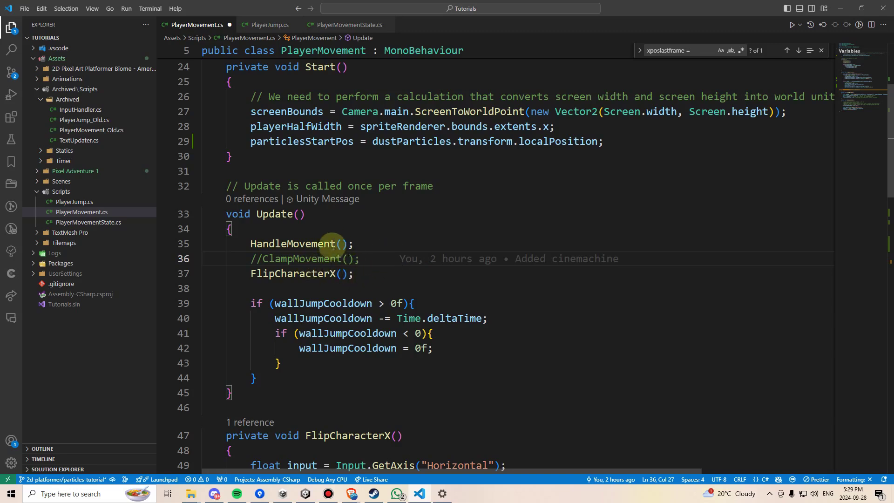
{"action": "key", "text": "Return"}
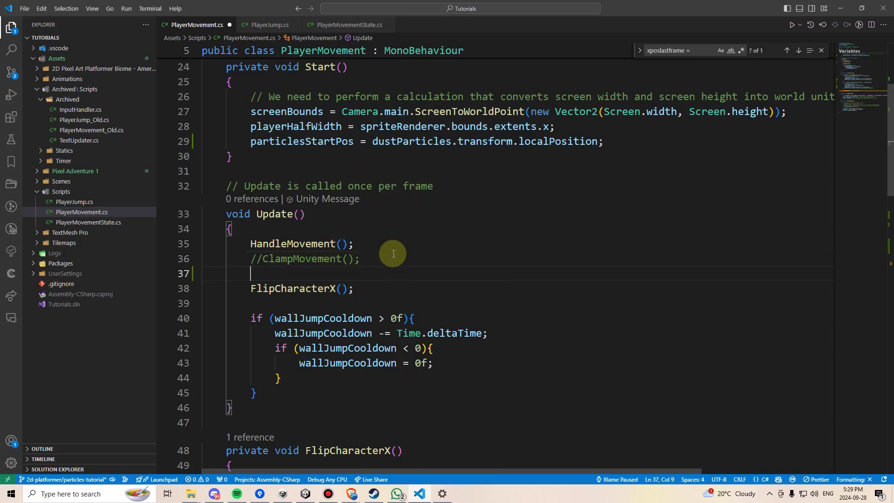
{"action": "type", "text": "Flip"}
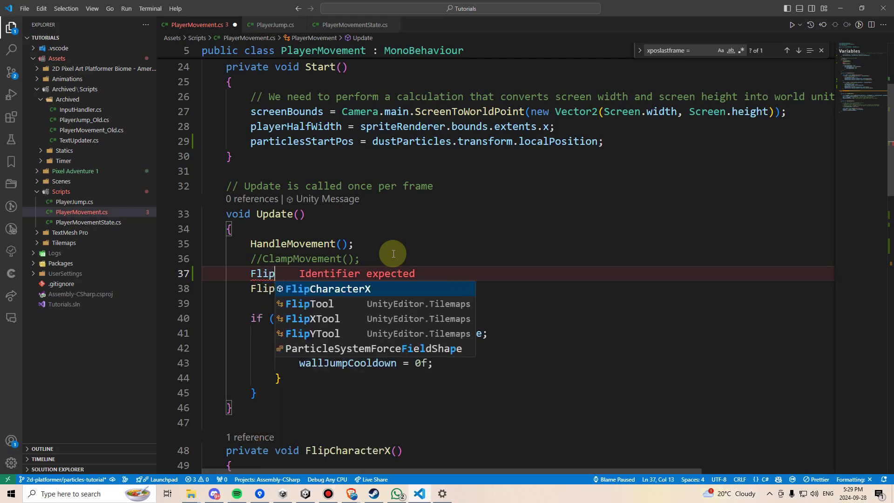
{"action": "type", "text": "Particles();"}
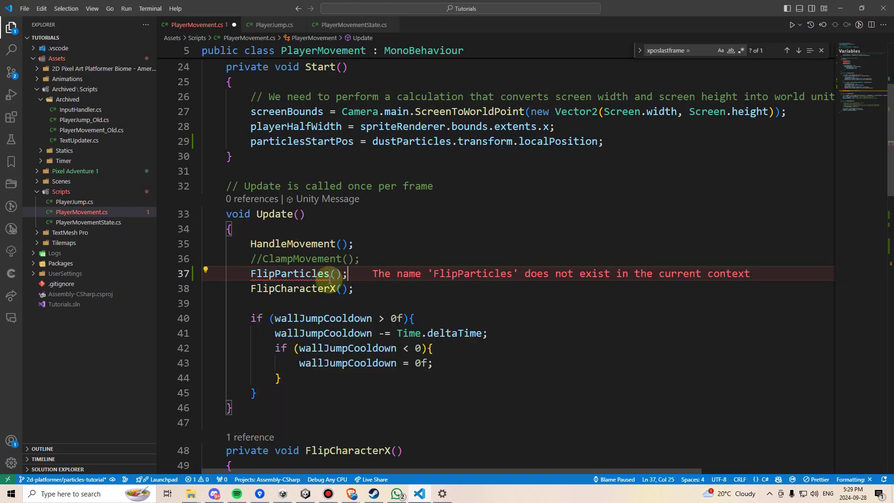
Step: Move the xPosLastFrame = transform.position.x; line from the end of FlipCharacterX to the end of Update, removing leftover blank lines
{"action": "scroll", "coordinate": [373, 279], "scroll_direction": "down", "scroll_amount": 4}
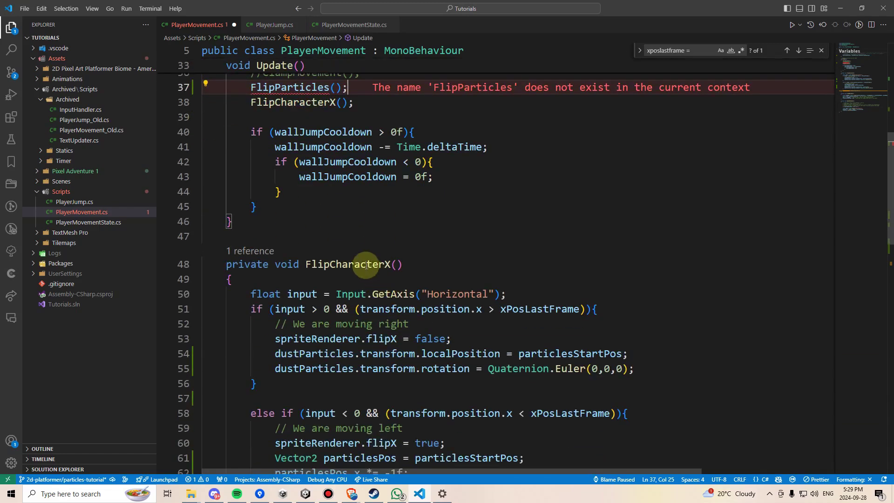
{"action": "scroll", "coordinate": [368, 229], "scroll_direction": "up", "scroll_amount": 3}
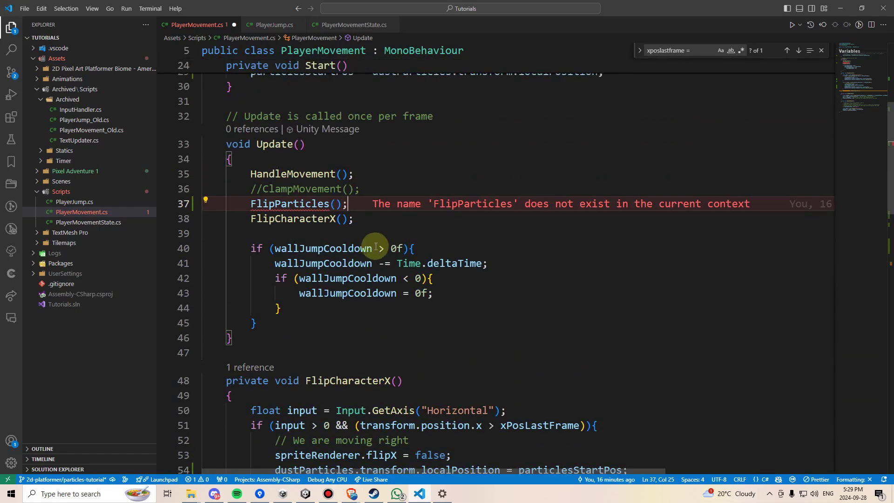
{"action": "scroll", "coordinate": [376, 247], "scroll_direction": "down", "scroll_amount": 6}
{"action": "left_click", "coordinate": [503, 383]}
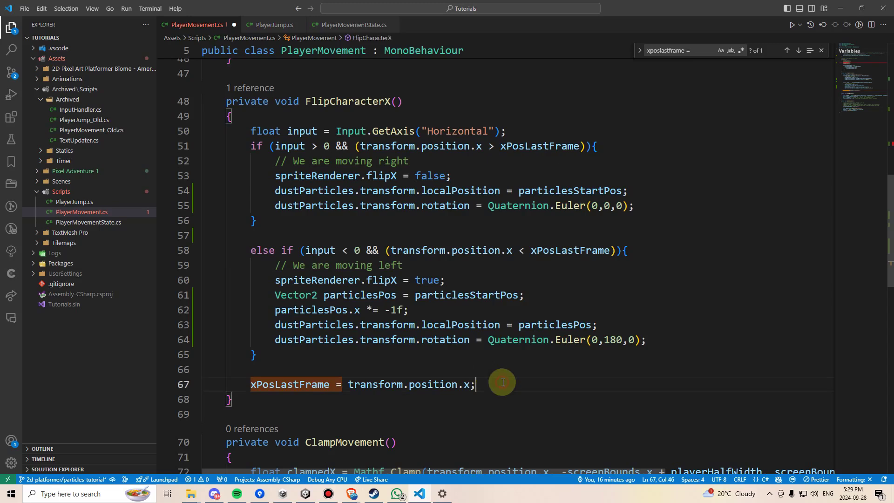
{"action": "key", "text": "ctrl+x"}
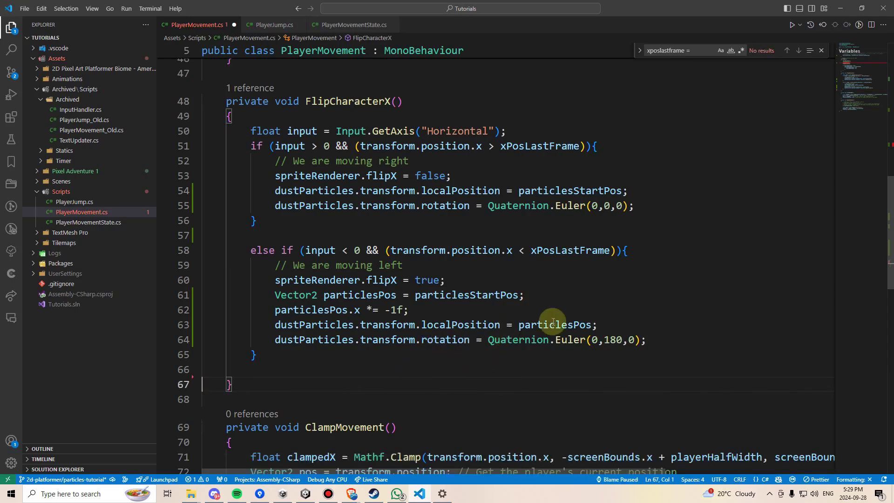
{"action": "key", "text": "Up"}
{"action": "key", "text": "BackSpace"}
{"action": "scroll", "coordinate": [511, 337], "scroll_direction": "up", "scroll_amount": 6}
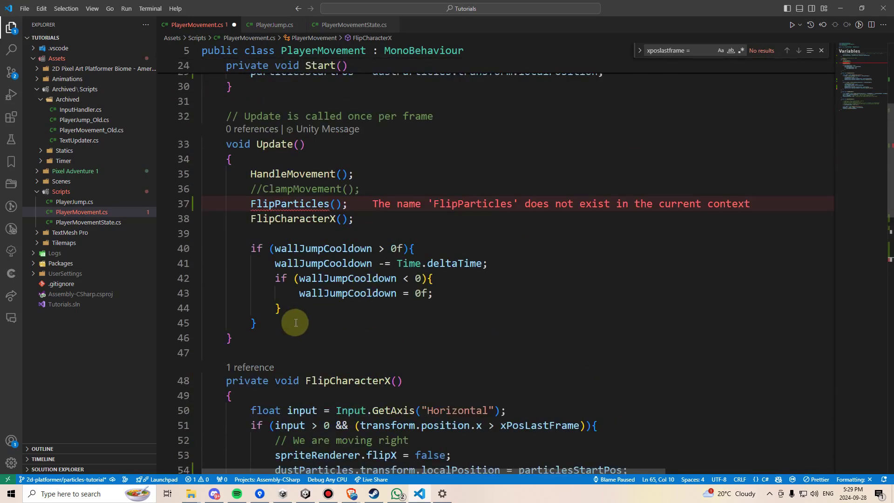
{"action": "left_click", "coordinate": [301, 318]}
{"action": "key", "text": "Return"}
{"action": "key", "text": "Return"}
{"action": "key", "text": "ctrl+v"}
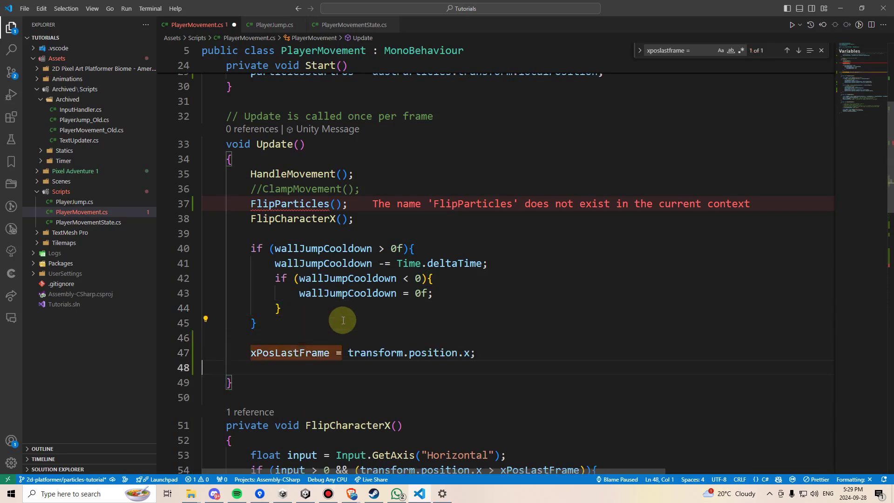
{"action": "key", "text": "BackSpace"}
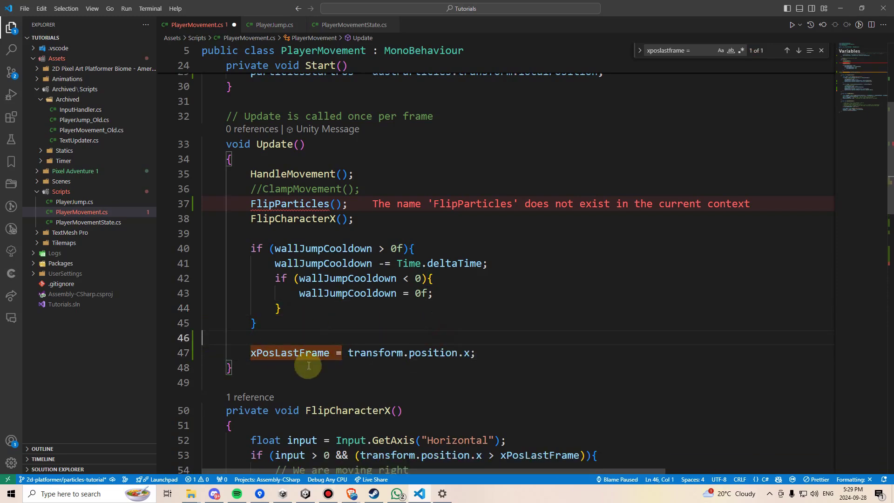
{"action": "left_click", "coordinate": [300, 336]}
{"action": "left_click_drag", "start_coordinate": [330, 352], "coordinate": [251, 353]}
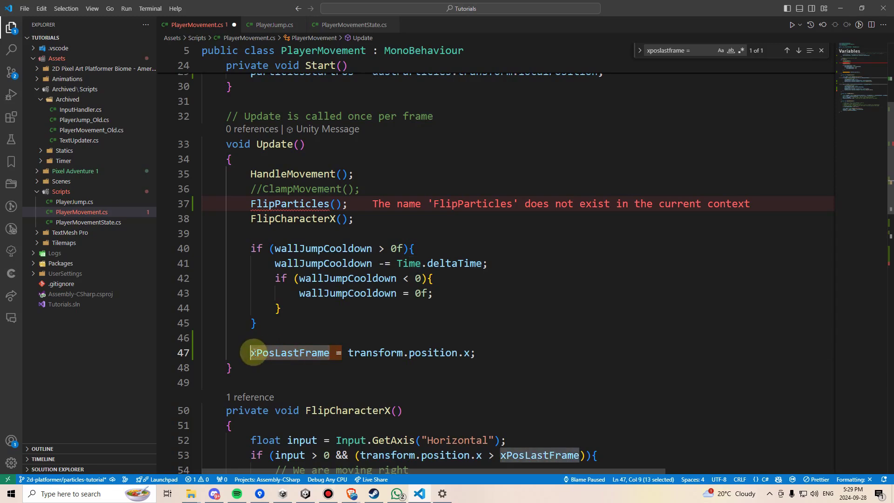
{"action": "left_click", "coordinate": [306, 204]}
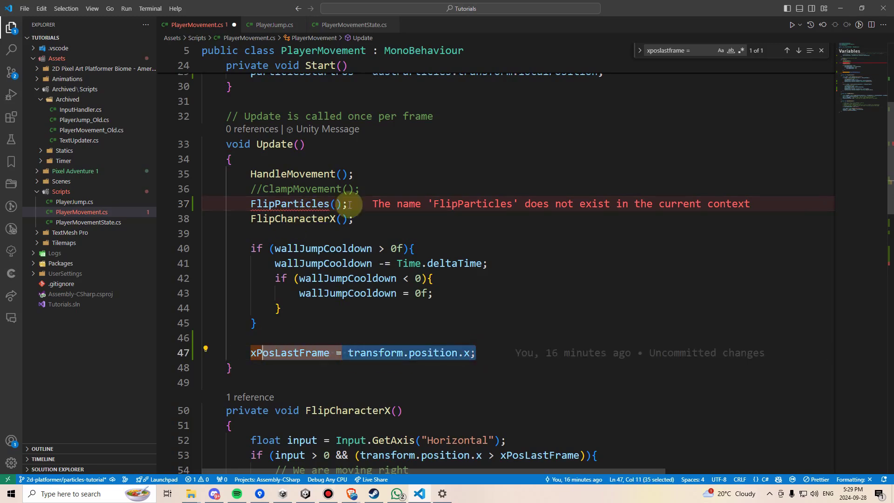
{"action": "left_click_drag", "start_coordinate": [348, 203], "coordinate": [203, 192]}
{"action": "left_click", "coordinate": [252, 205]}
{"action": "left_click", "coordinate": [464, 246]}
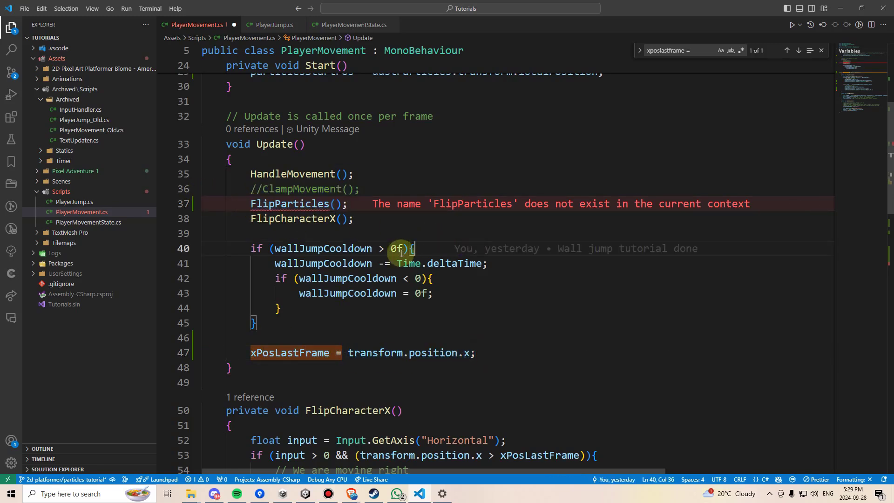
Step: Rename the FlipParticles call in Update to StartStopParticles
{"action": "left_click", "coordinate": [263, 204]}
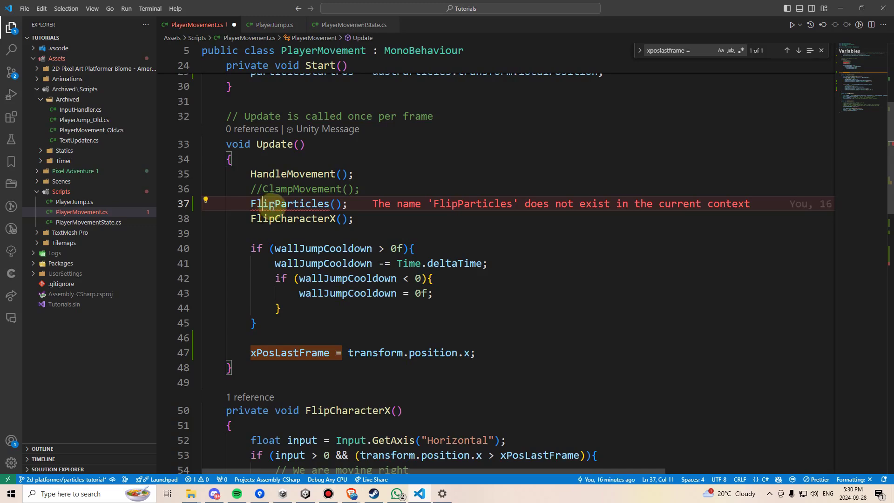
{"action": "left_click_drag", "start_coordinate": [274, 205], "coordinate": [251, 204]}
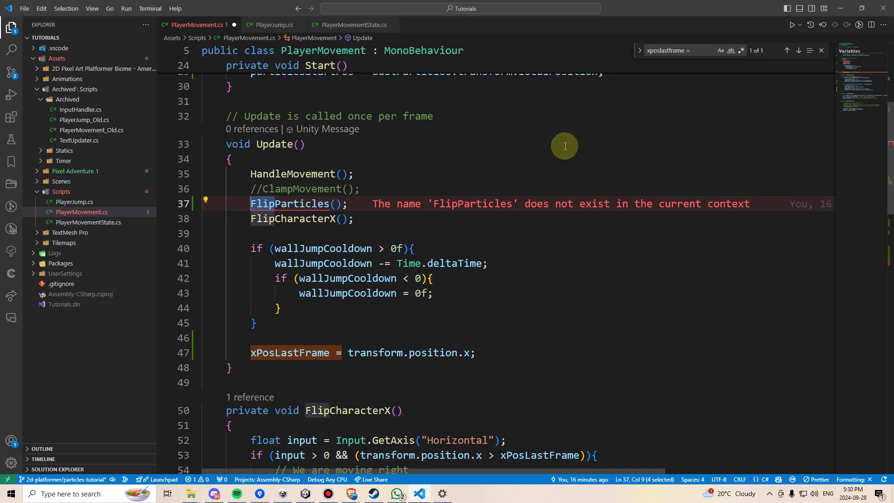
{"action": "type", "text": "StartP"}
{"action": "key", "text": "BackSpace"}
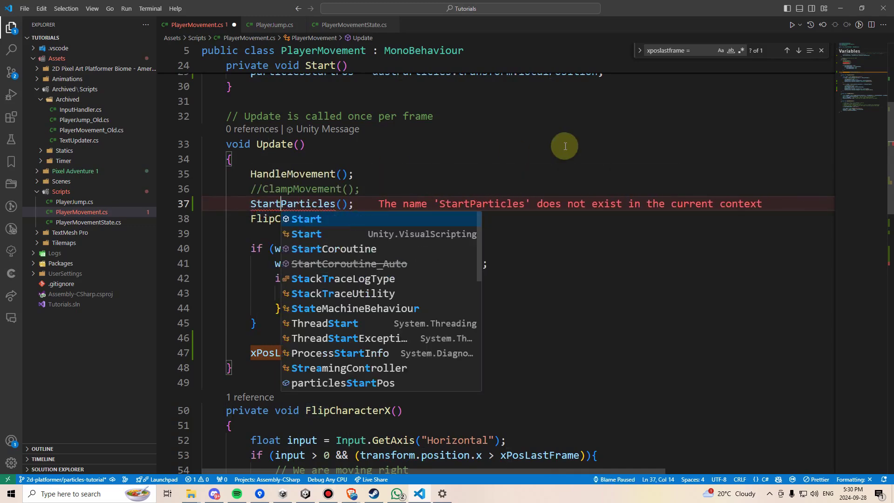
{"action": "type", "text": "Stop"}
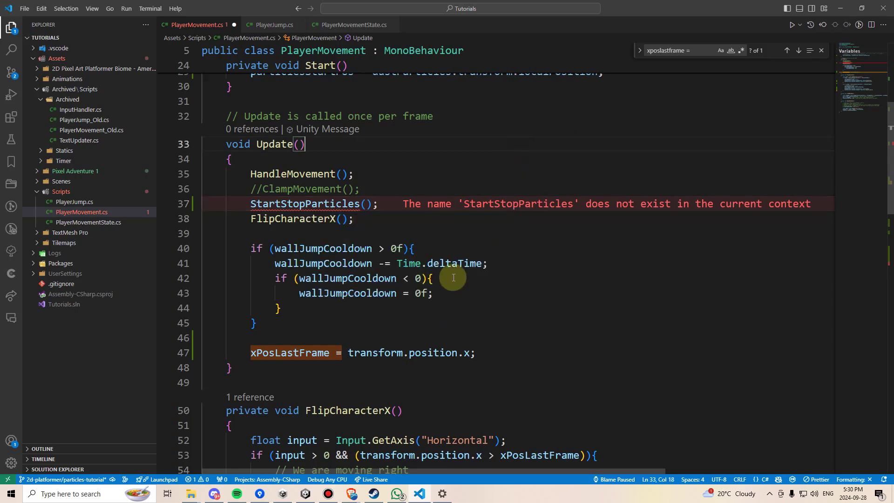
{"action": "key", "text": "Up"}
{"action": "key", "text": "Up"}
{"action": "key", "text": "Up"}
{"action": "key", "text": "Up"}
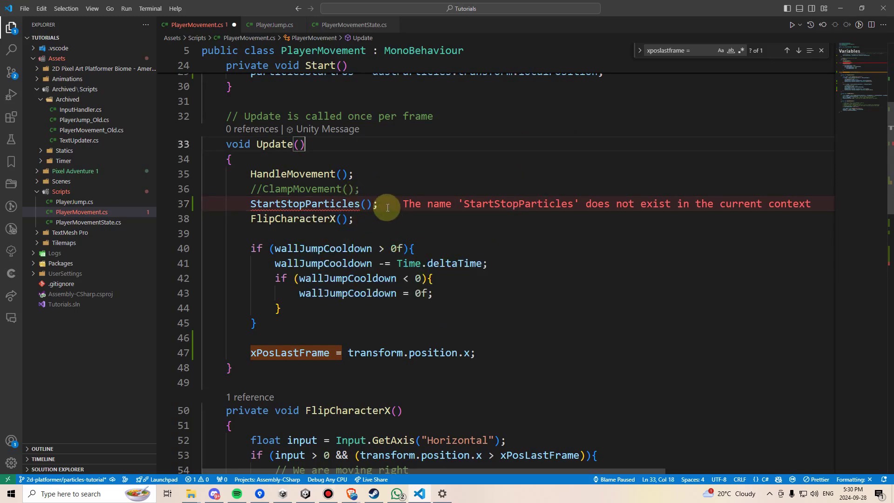
Step: Declare a private void StartStopParticles() method with an empty body between FlipCharacterX and ClampMovement
{"action": "left_click", "coordinate": [388, 205]}
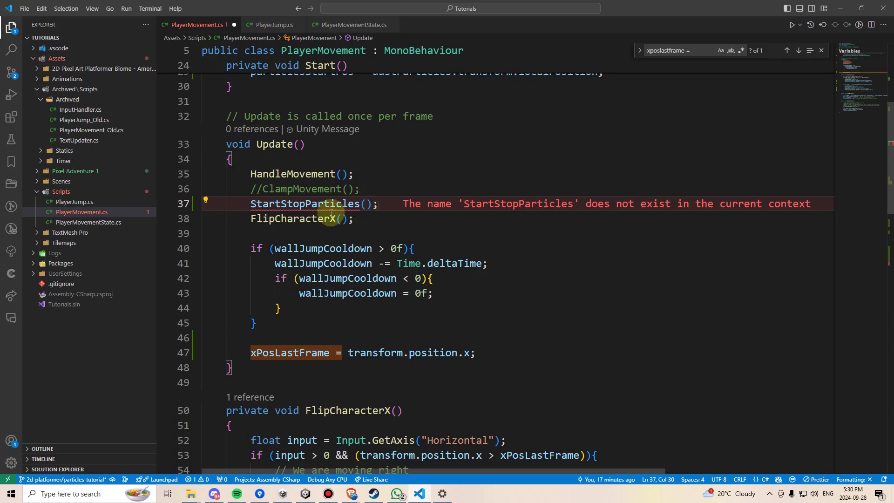
{"action": "scroll", "coordinate": [354, 231], "scroll_direction": "down", "scroll_amount": 3}
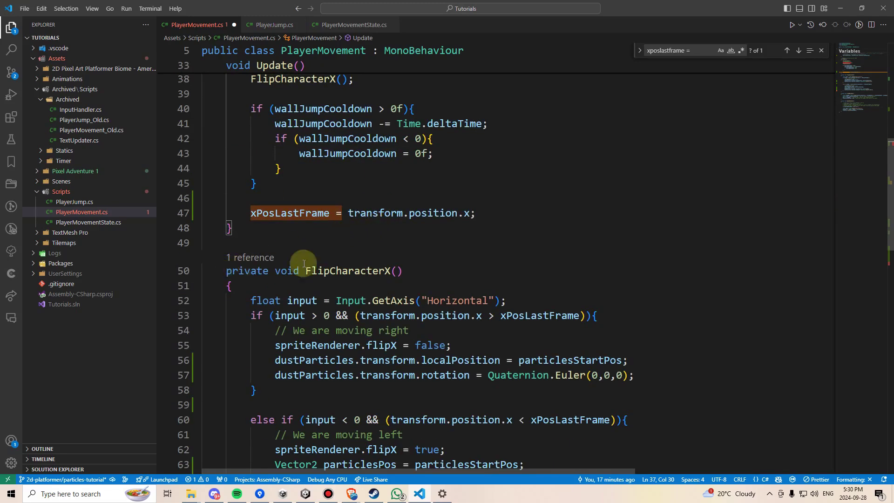
{"action": "scroll", "coordinate": [300, 268], "scroll_direction": "down", "scroll_amount": 5}
{"action": "left_click", "coordinate": [313, 312]}
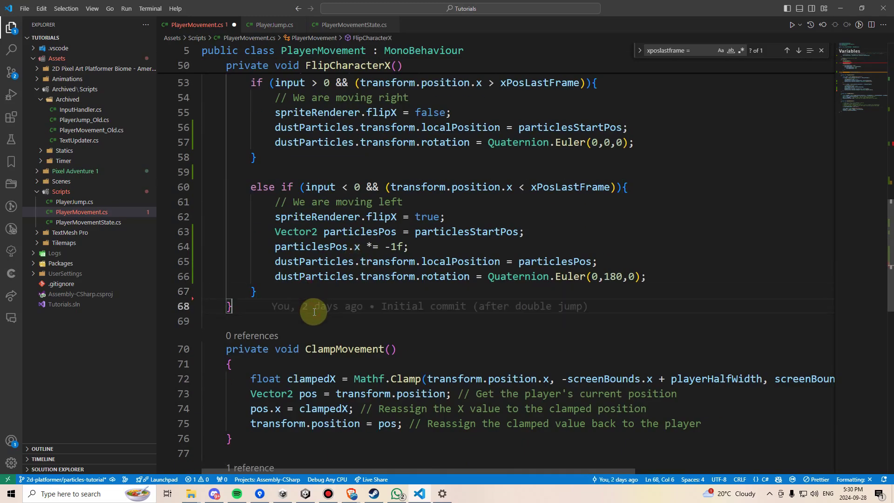
{"action": "key", "text": "Return"}
{"action": "key", "text": "Return"}
{"action": "type", "text": "private void "}
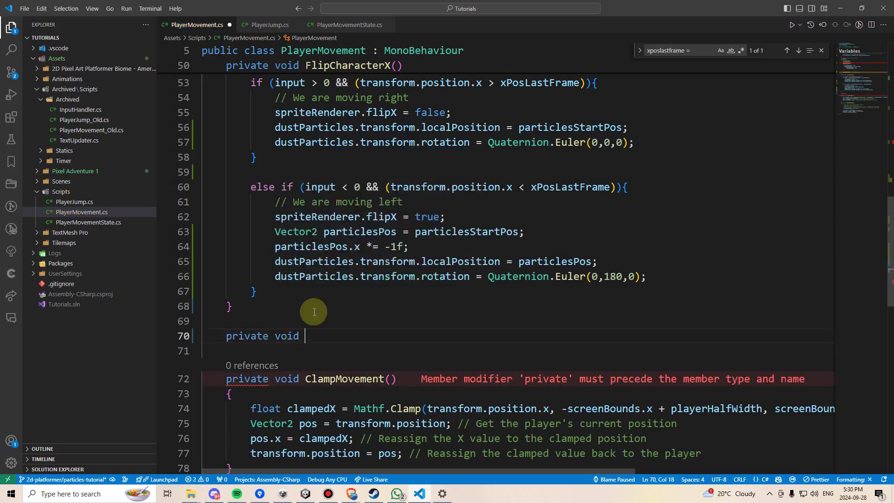
{"action": "type", "text": "StartStopP"}
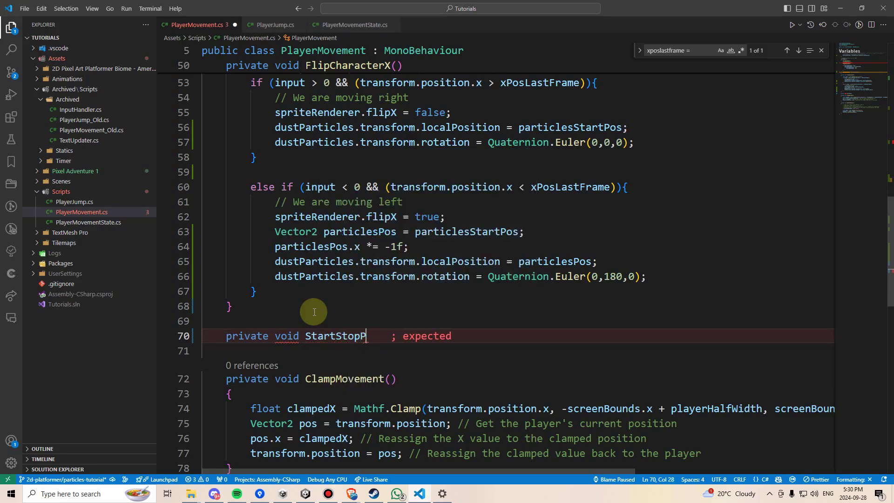
{"action": "type", "text": "articles(){"}
{"action": "key", "text": "Return"}
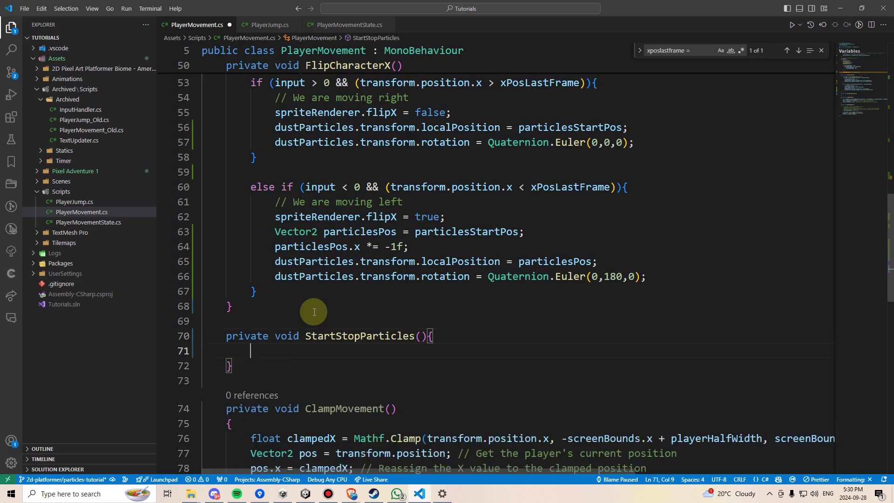
Step: In StartStopParticles, open an if block with the condition rigidBody.velocity.y != 0 || xPosLastFrame != transform.position.x
{"action": "type", "text": "if "}
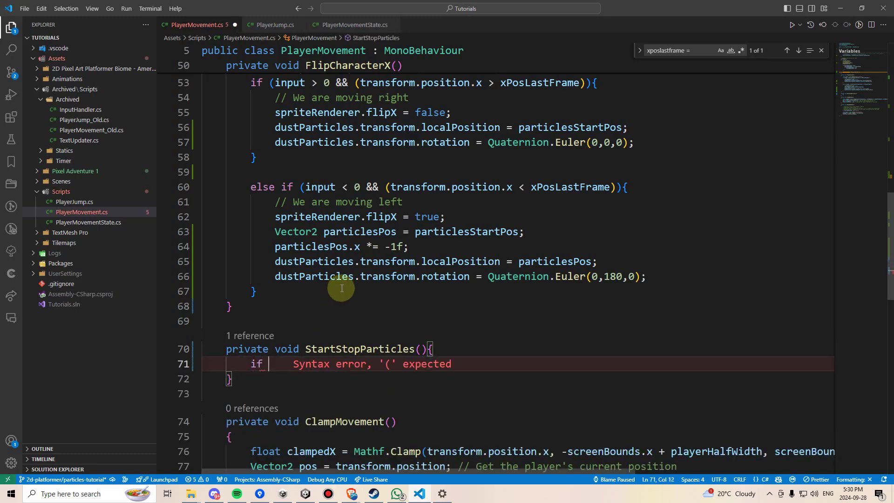
{"action": "type", "text": "(rigidBody"}
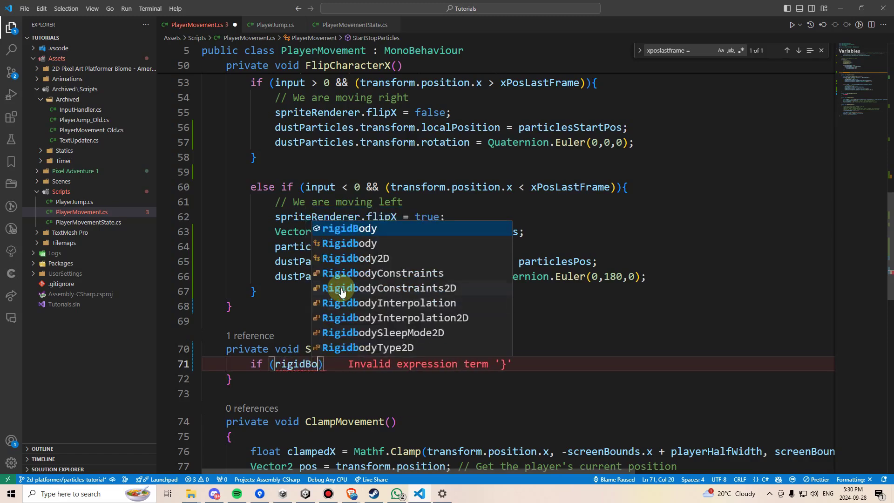
{"action": "type", "text": ".vel"}
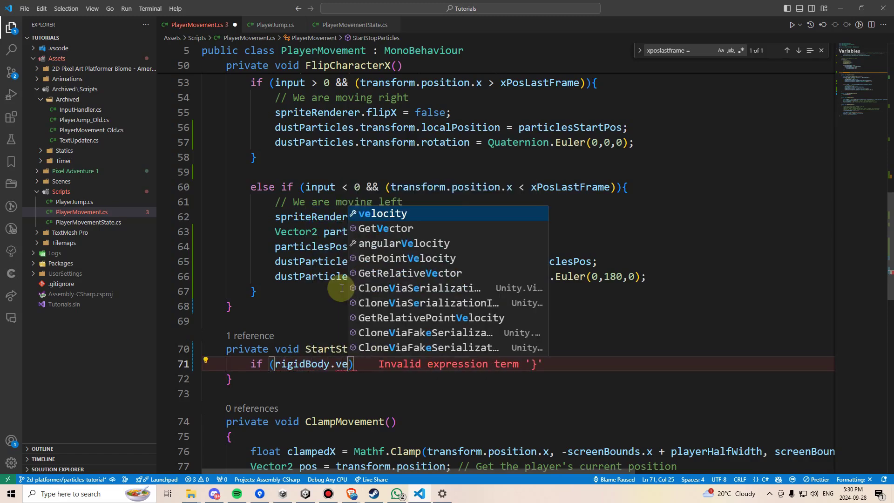
{"action": "type", "text": "ocity.y "}
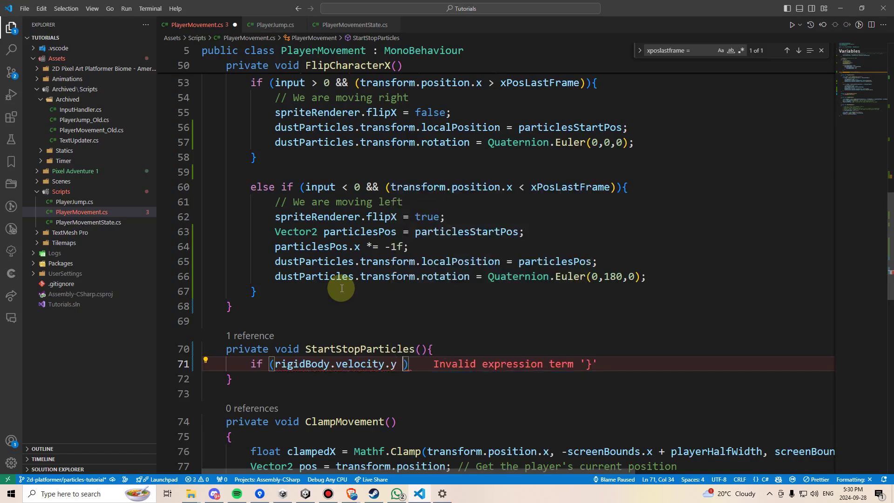
{"action": "type", "text": "!="}
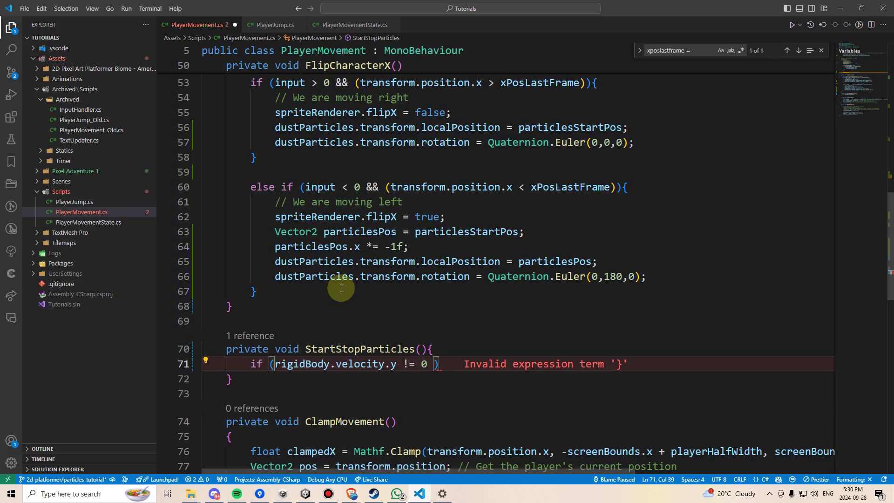
{"action": "type", "text": "0 || xPosLastFrame "}
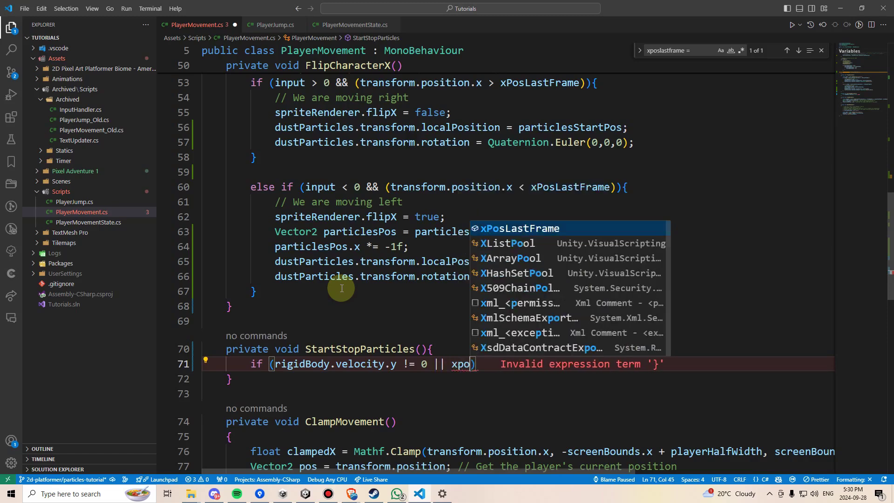
{"action": "type", "text": "!= transform.pos"}
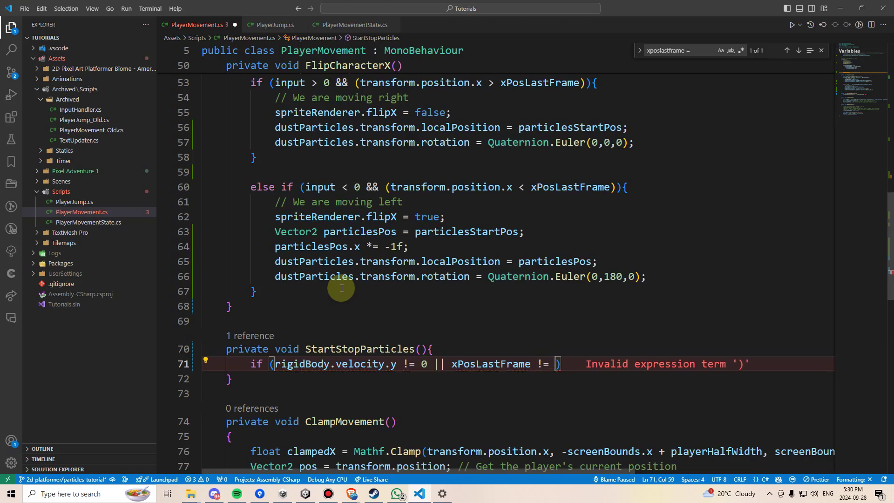
{"action": "type", "text": "ition.y"}
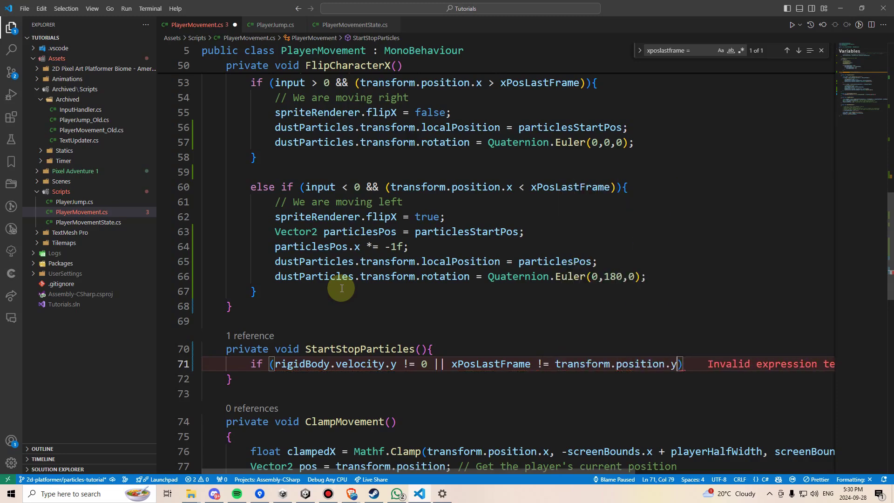
{"action": "type", "text": "x){"}
{"action": "key", "text": "Return"}
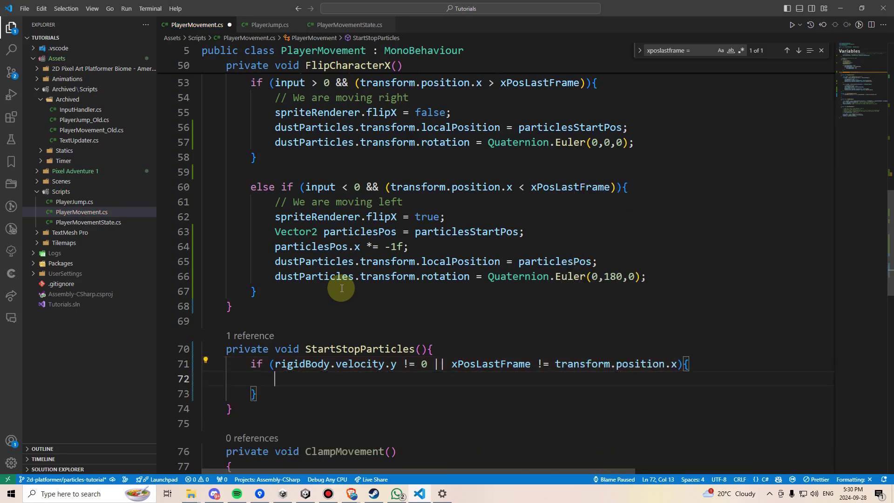
Step: In the if block, call dustParticles.Stop(); and paste three comment lines above it about stopping dust when jumping, falling or standing still
{"action": "type", "text": "dustParticles"}
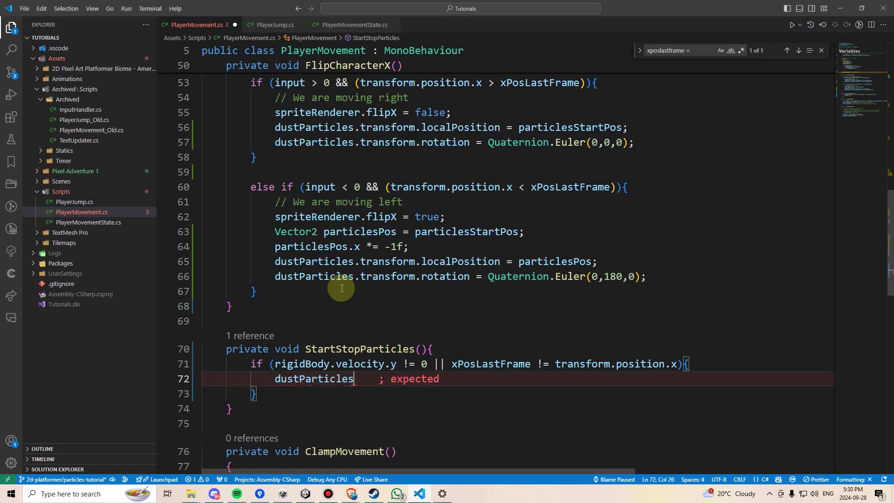
{"action": "type", "text": ".Stop();"}
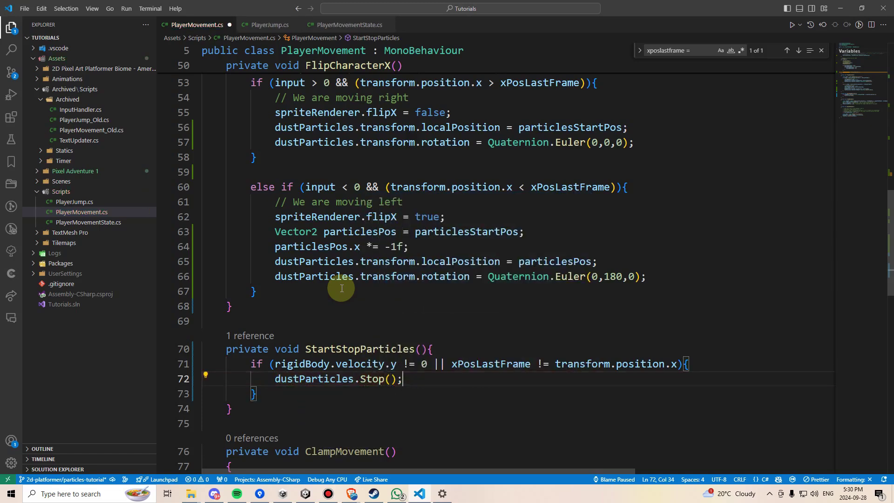
{"action": "key", "text": "ctrl+shift+Return"}
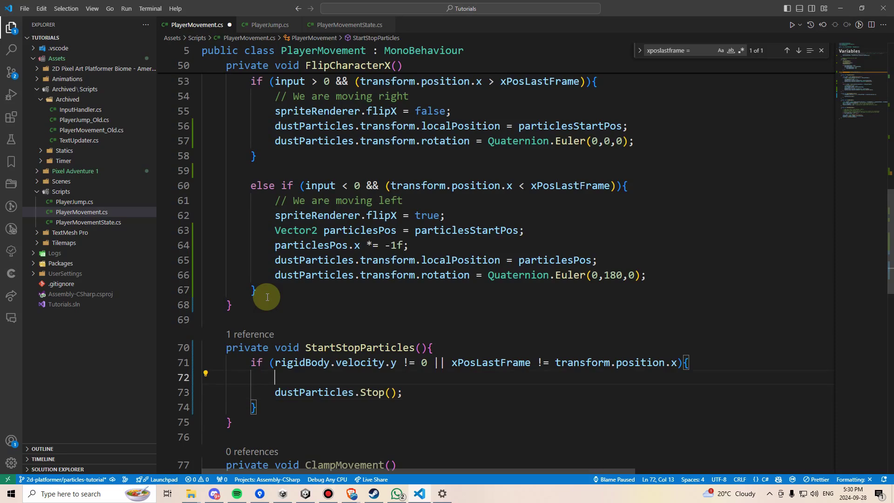
{"action": "type", "text": "// If our player is jumping or falling // Or if they are standing still // STOP playing dust particles"}
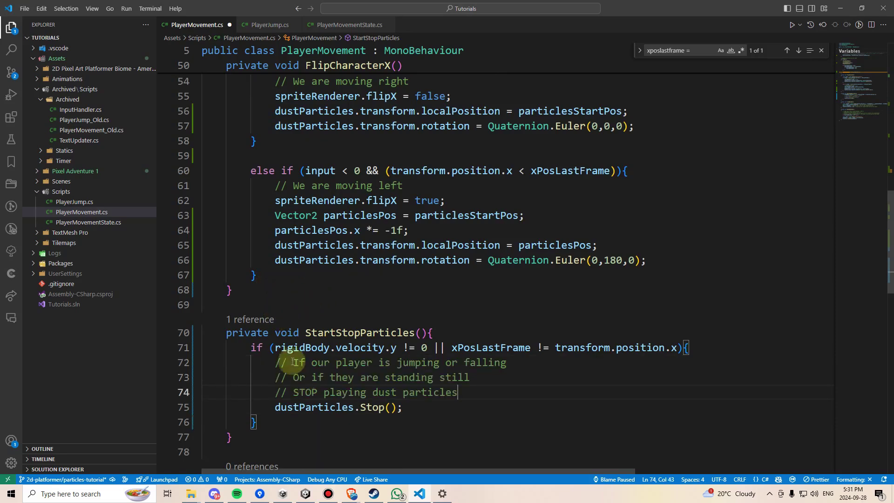
{"action": "left_click_drag", "start_coordinate": [480, 392], "coordinate": [445, 392]}
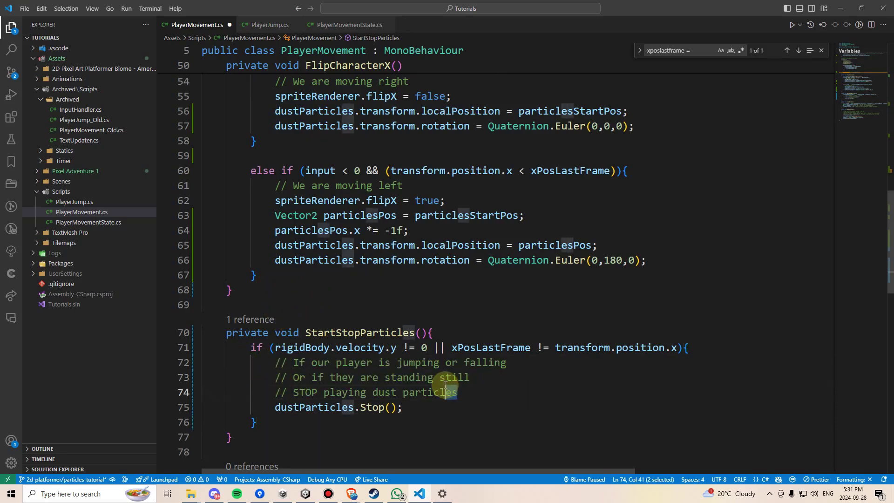
{"action": "left_click", "coordinate": [552, 380]}
Step: Add an else block directly after the if block in StartStopParticles
{"action": "scroll", "coordinate": [476, 390], "scroll_direction": "down", "scroll_amount": 1}
{"action": "left_click", "coordinate": [420, 399]}
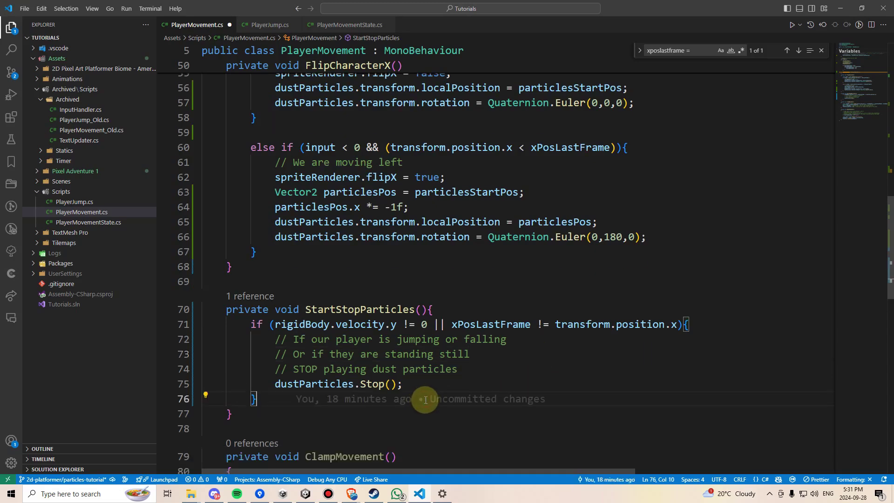
{"action": "key", "text": "Return"}
{"action": "type", "text": "else{"}
{"action": "key", "text": "Return"}
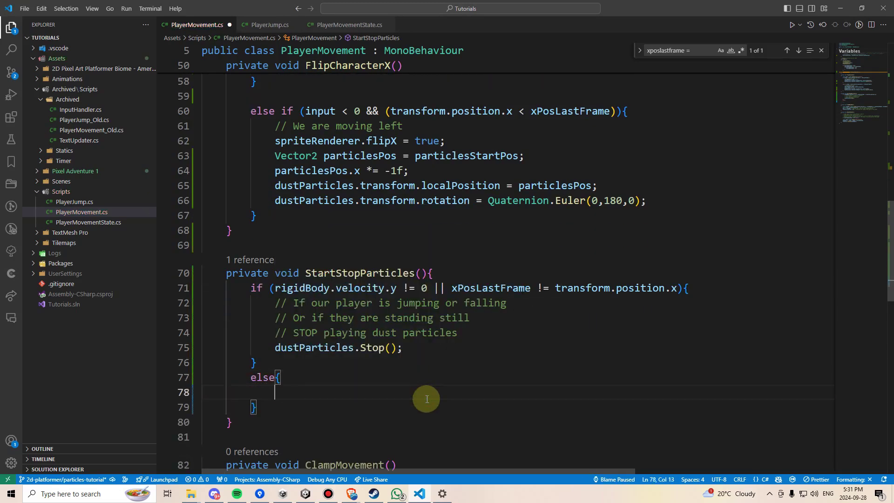
Step: Inside the else block, add a nested if block with the condition !dustParticles.isPlaying
{"action": "type", "text": "if ("}
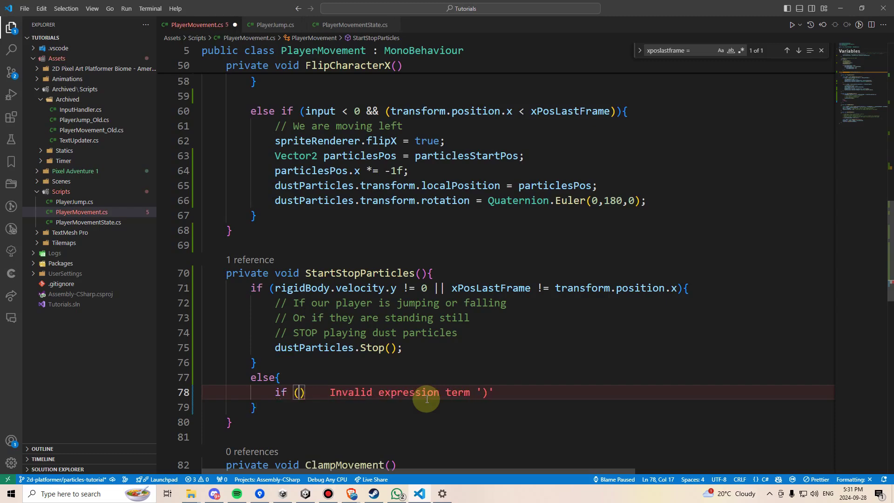
{"action": "type", "text": "dustParticles."}
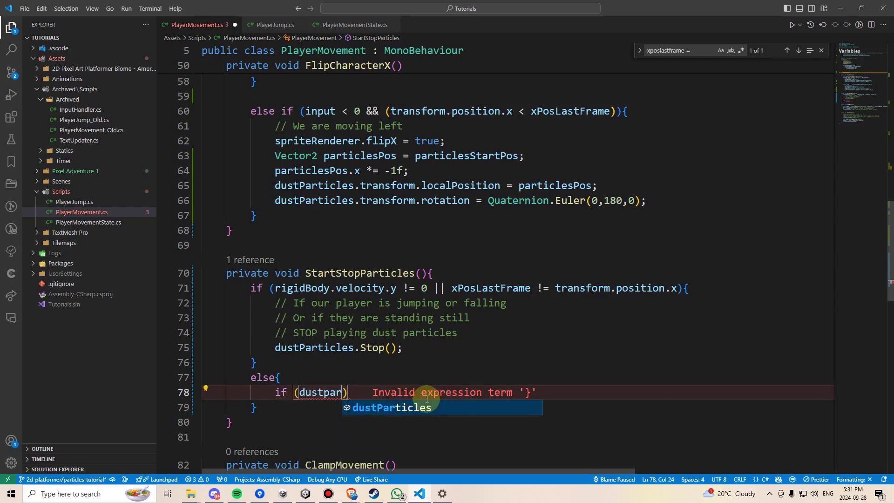
{"action": "type", "text": "isp"}
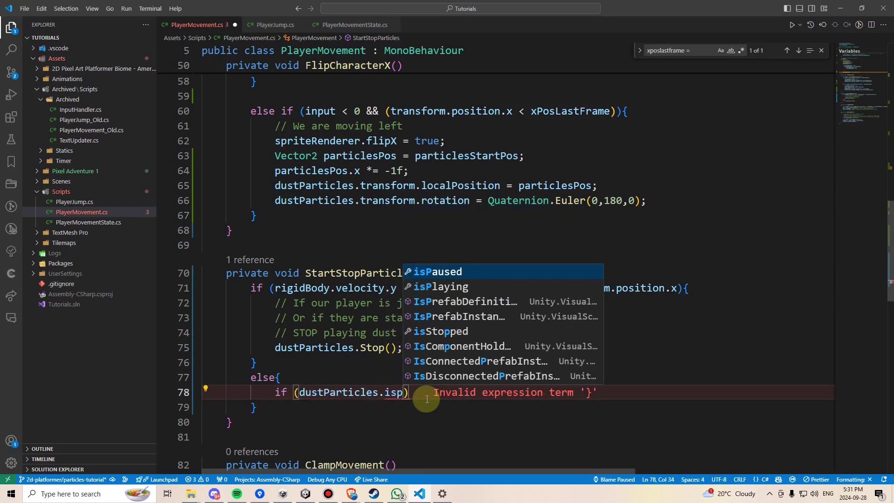
{"action": "key", "text": "Tab"}
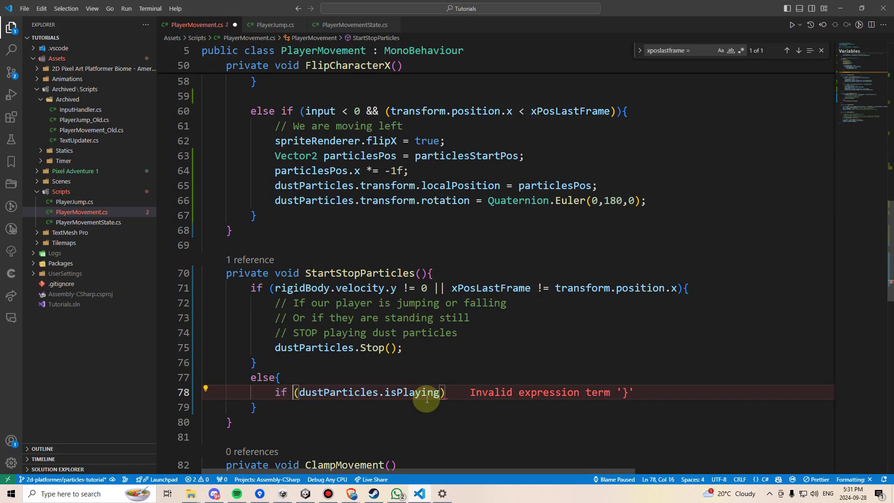
{"action": "type", "text": "!"}
{"action": "type", "text": "{"}
{"action": "key", "text": "Return"}
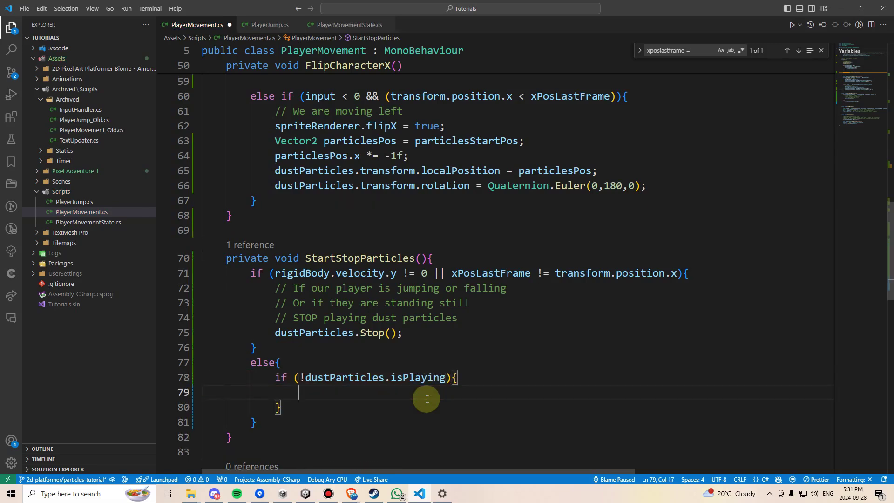
Step: In the nested if, add the comment "// Dust is not currently playing" and a dustParticles.Play(); call, and save the script
{"action": "type", "text": "// Dust is not curren"}
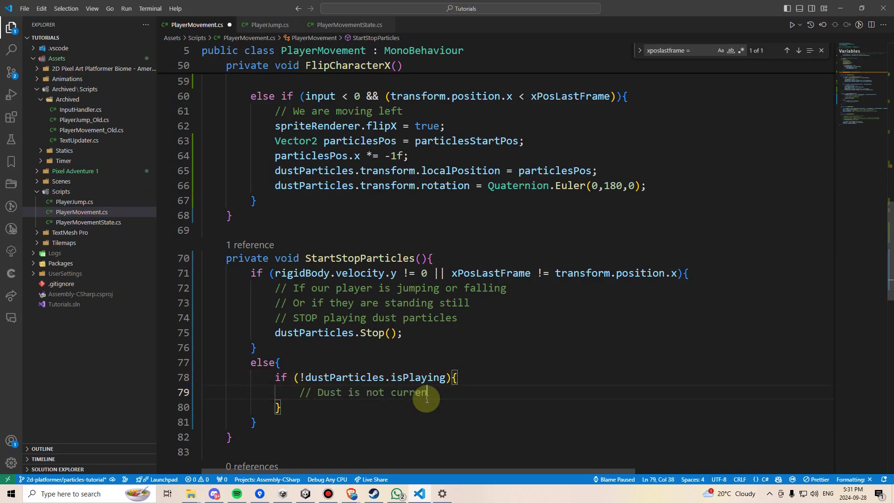
{"action": "type", "text": "tly playing"}
{"action": "key", "text": "Return"}
{"action": "type", "text": "dust"}
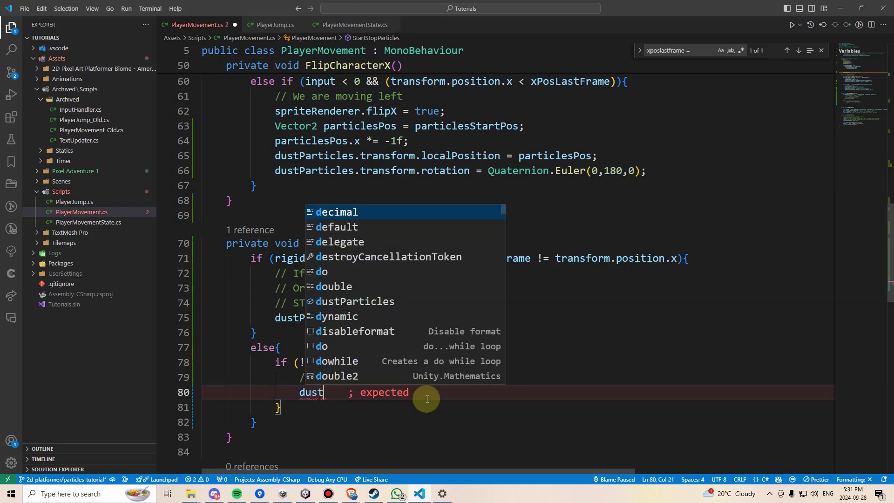
{"action": "type", "text": "Particles.Play();"}
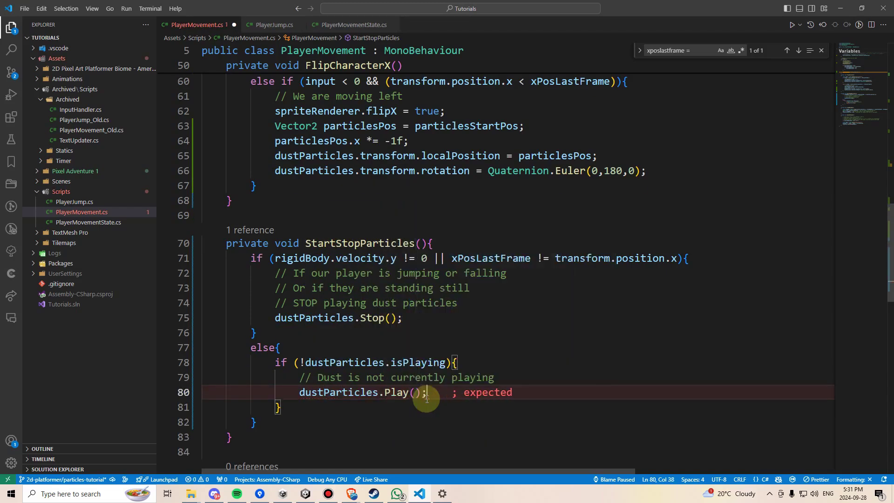
{"action": "key", "text": "ctrl+s"}
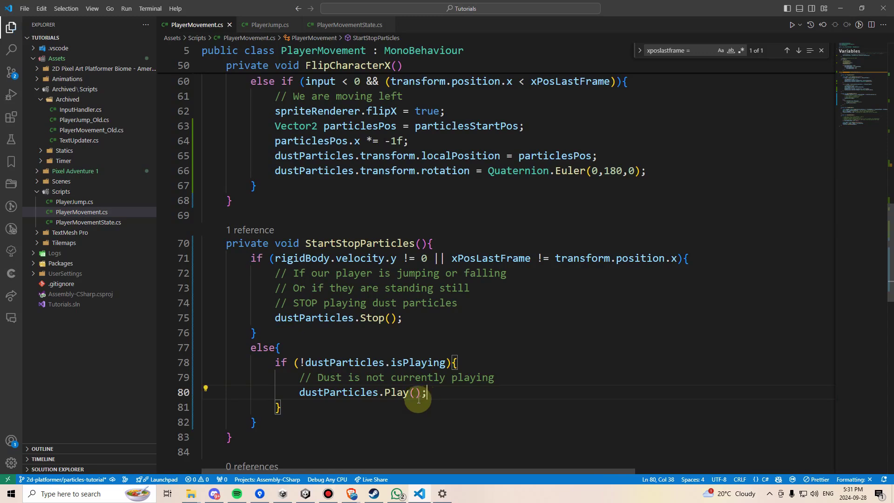
{"action": "left_click_drag", "start_coordinate": [458, 363], "coordinate": [293, 368]}
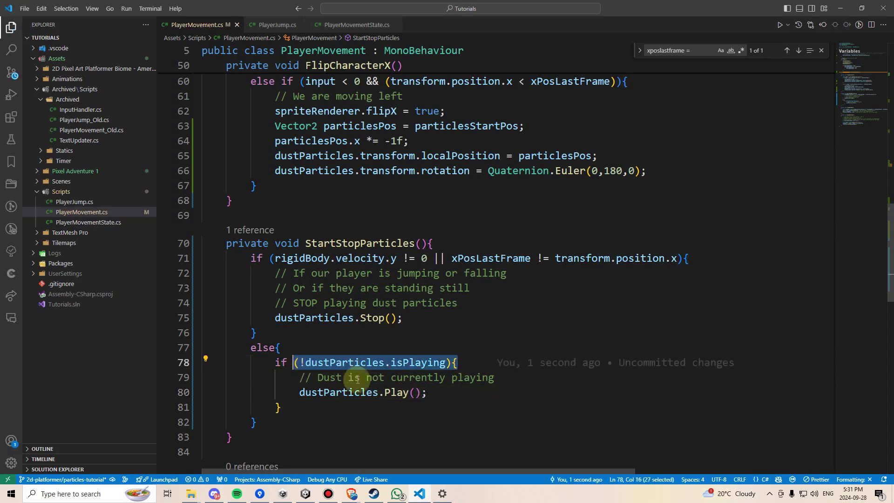
{"action": "left_click_drag", "start_coordinate": [389, 384], "coordinate": [457, 395]}
{"action": "left_click", "coordinate": [325, 402]}
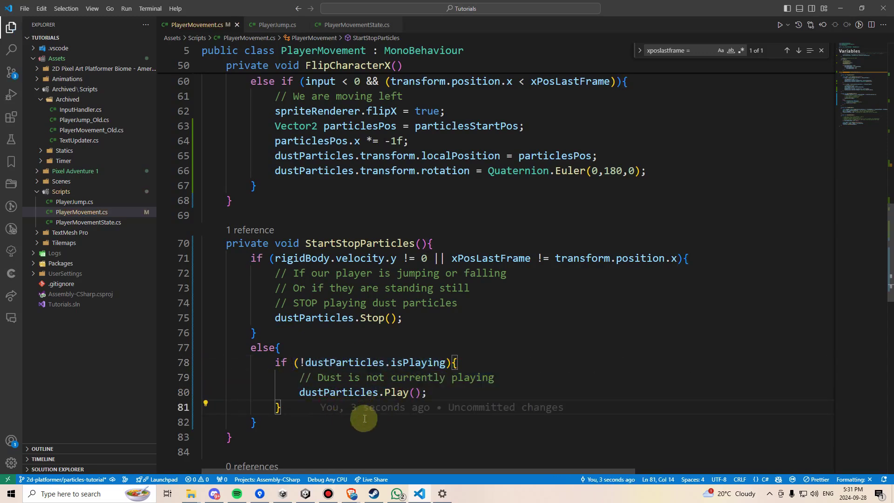
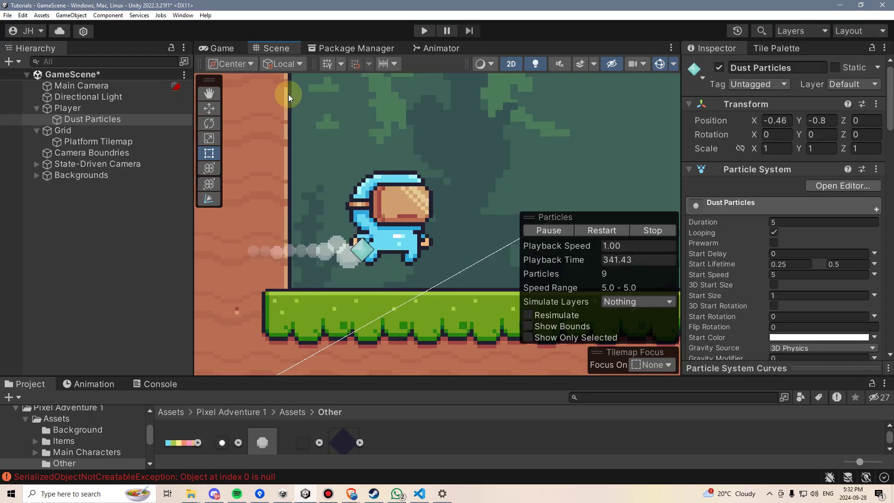
Step: Assign the Player's Rigidbody 2D and the Dust Particles object to the Rigid Body and Dust Particles references of the Player Movement script
{"action": "left_click", "coordinate": [139, 111]}
{"action": "scroll", "coordinate": [729, 196], "scroll_direction": "down", "scroll_amount": 2}
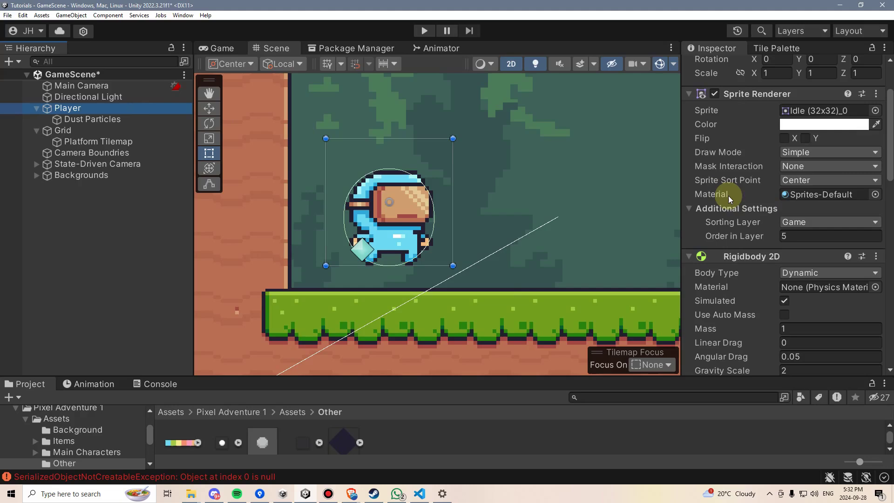
{"action": "scroll", "coordinate": [731, 195], "scroll_direction": "down", "scroll_amount": 4}
{"action": "scroll", "coordinate": [732, 199], "scroll_direction": "up", "scroll_amount": 4}
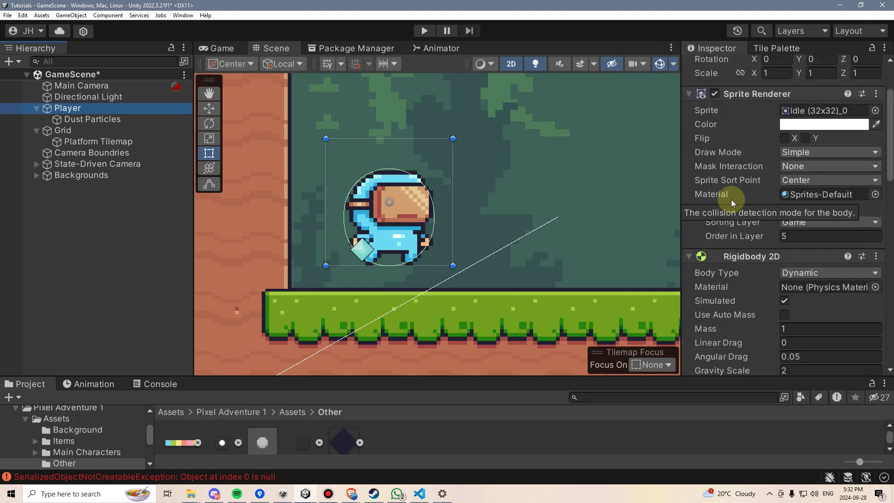
{"action": "left_click", "coordinate": [690, 95]}
{"action": "left_click", "coordinate": [689, 110]}
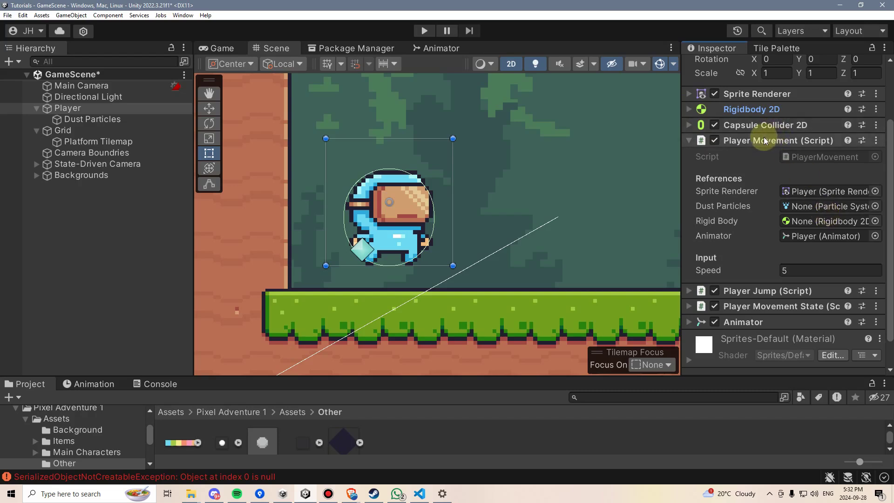
{"action": "left_click_drag", "start_coordinate": [766, 109], "coordinate": [841, 194]}
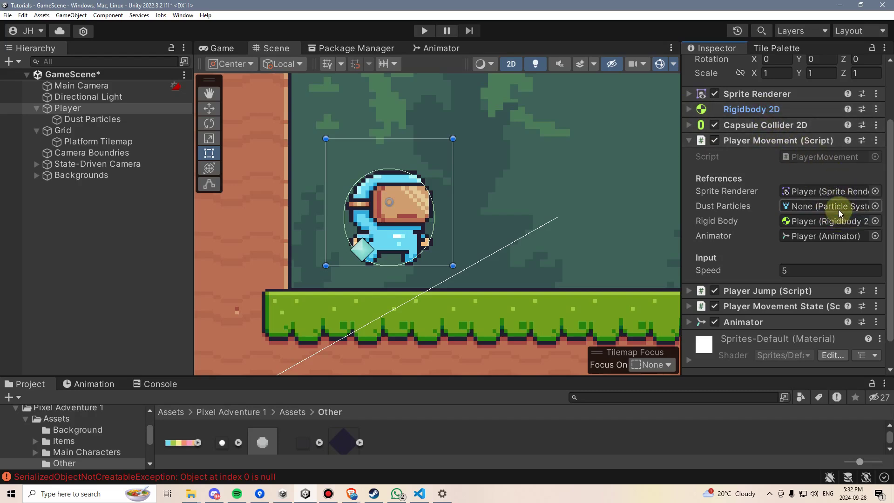
{"action": "left_click_drag", "start_coordinate": [125, 121], "coordinate": [807, 210]}
Step: Set the Simulation Space of the Dust Particles system to World
{"action": "left_click", "coordinate": [121, 121]}
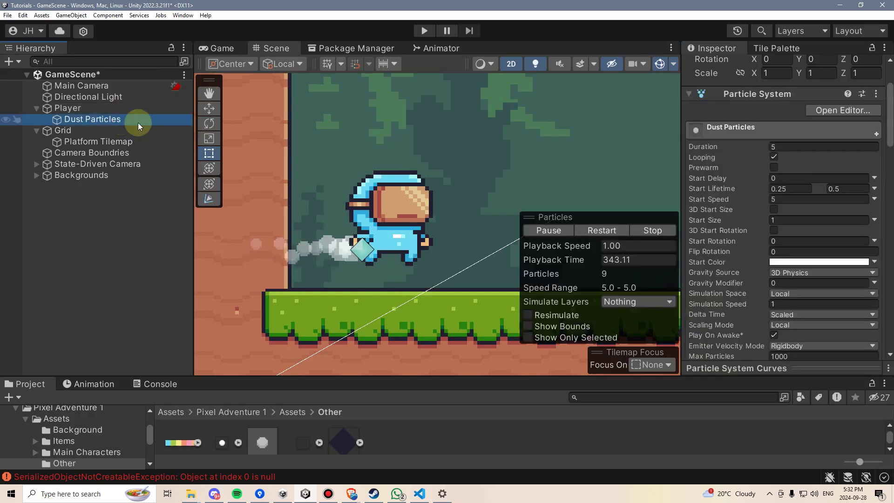
{"action": "left_click", "coordinate": [783, 294]}
{"action": "left_click", "coordinate": [791, 310]}
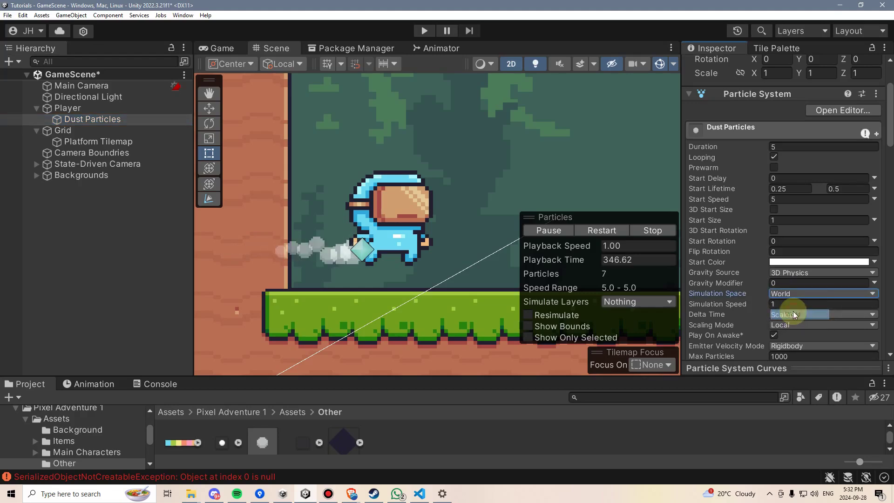
Step: Play the scene and run and jump the player in both directions to check when the dust particles appear
{"action": "left_click", "coordinate": [424, 31]}
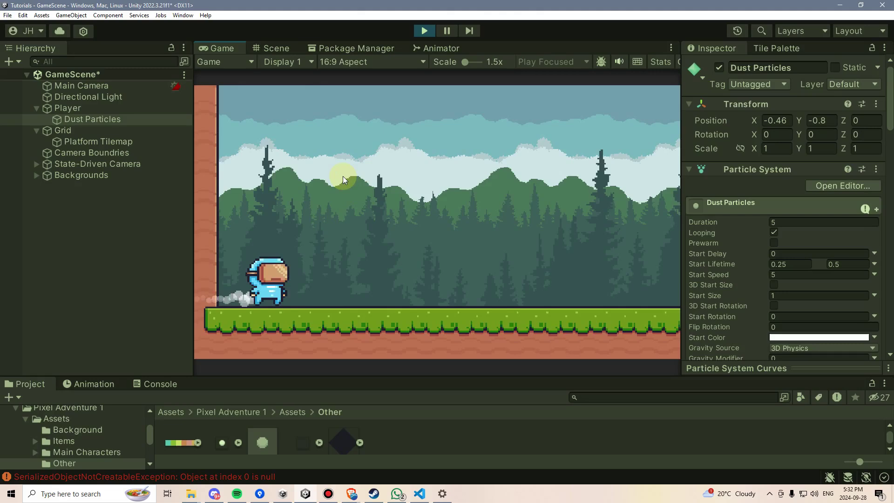
{"action": "key", "text": "d"}
{"action": "key", "text": "space"}
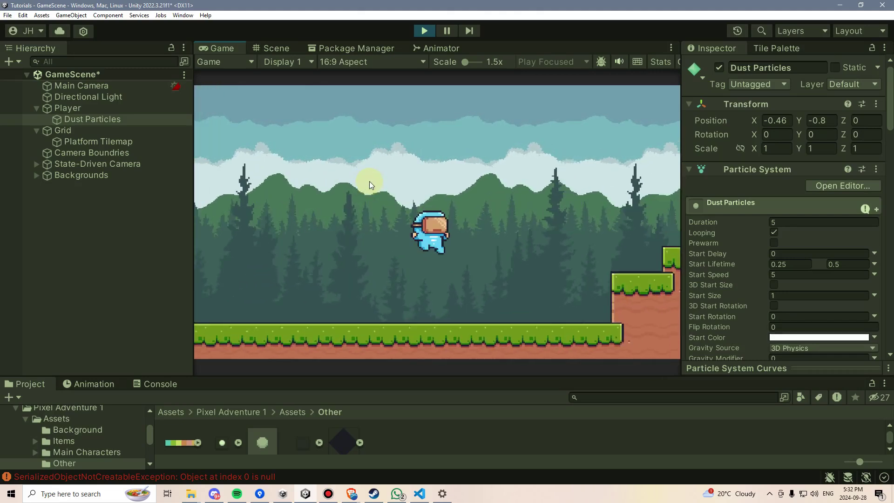
{"action": "key", "text": "Left"}
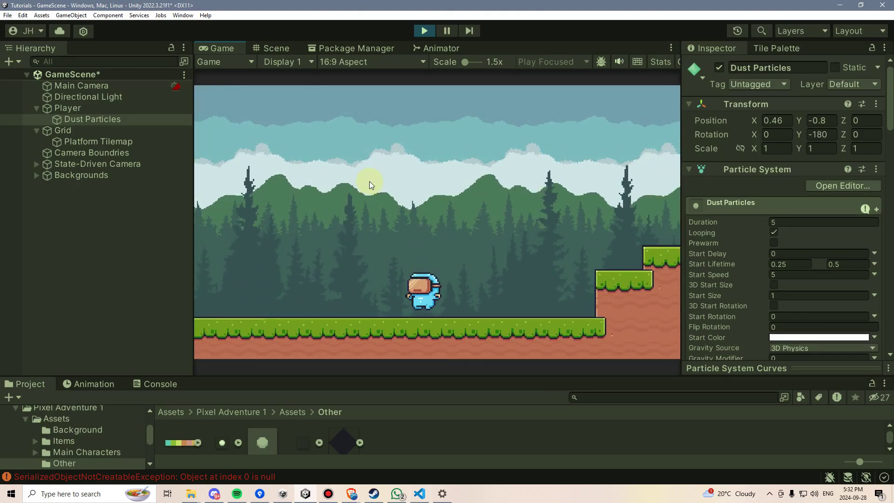
{"action": "key", "text": "space"}
{"action": "key", "text": "Right"}
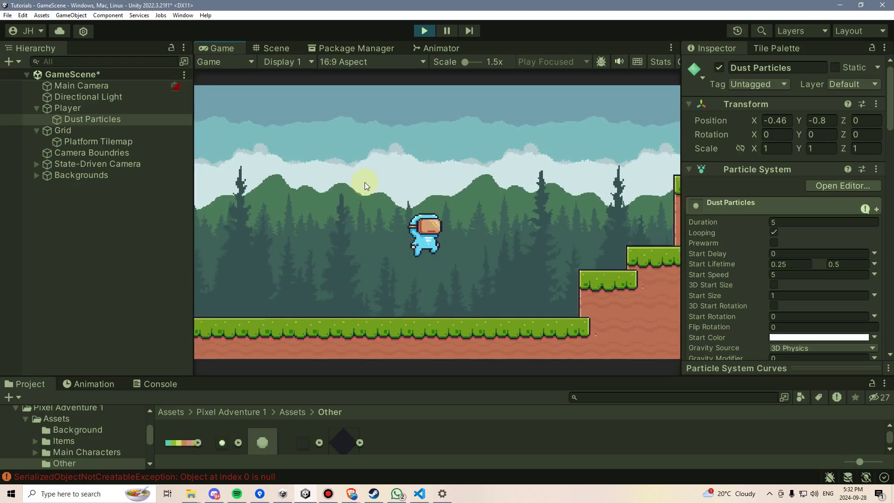
{"action": "key", "text": "Left"}
{"action": "key", "text": "Left"}
{"action": "key", "text": "Right"}
{"action": "key", "text": "space"}
{"action": "key", "text": "Right"}
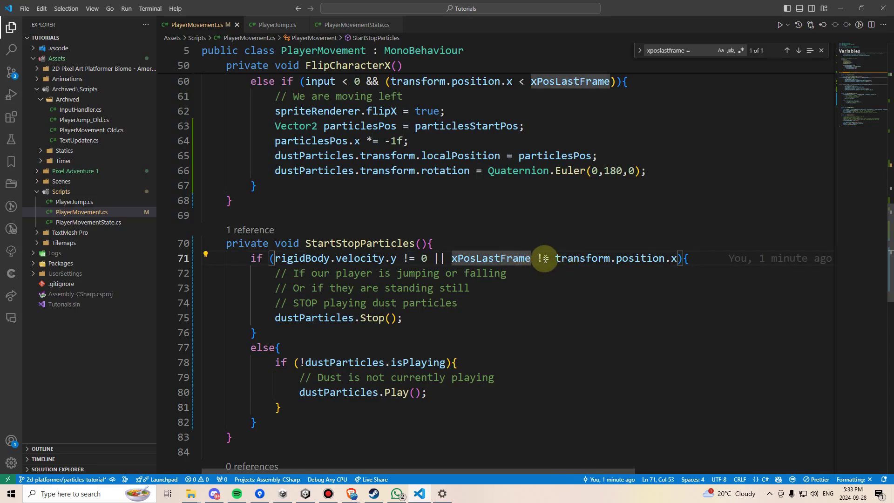
Step: In the StartStopParticles if condition of PlayerMovement.cs, change the position comparison to xPosLastFrame == transform.position.x
{"action": "left_click", "coordinate": [542, 259]}
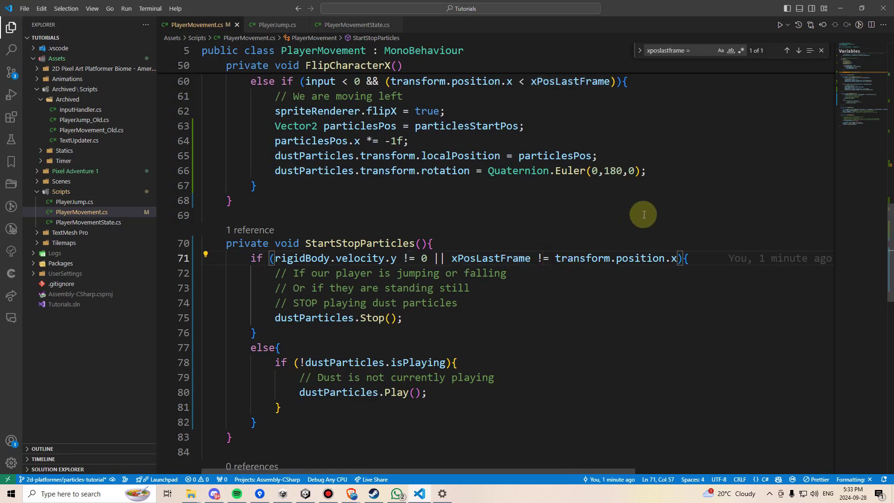
{"action": "key", "text": "BackSpace"}
{"action": "type", "text": "="}
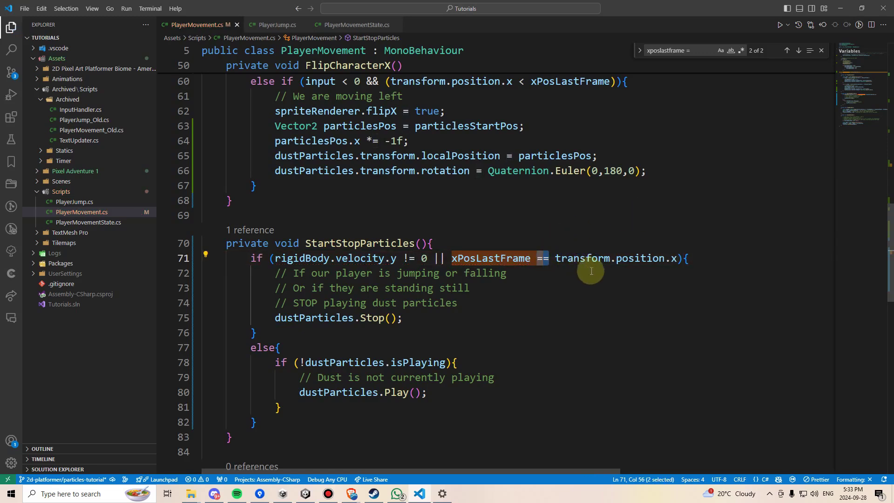
{"action": "left_click_drag", "start_coordinate": [586, 259], "coordinate": [512, 259]}
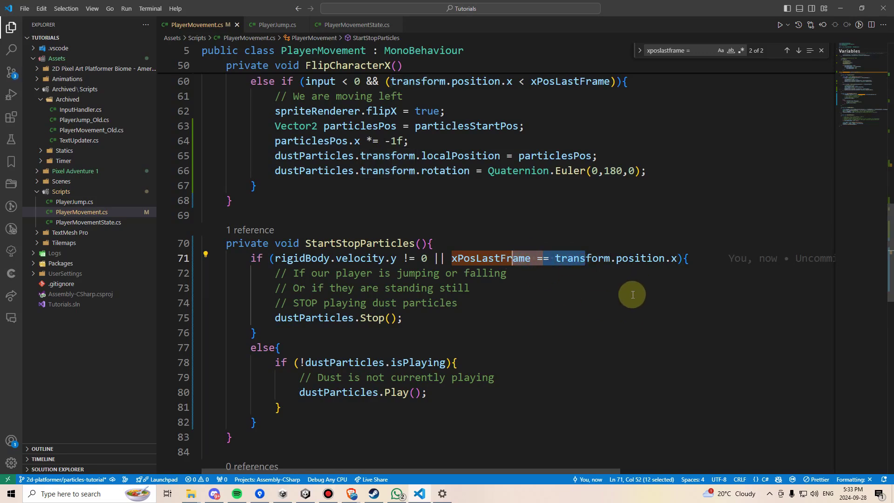
Step: Switch to Unity and run and jump the player in both directions in the game to check the dust trail
{"action": "key", "text": "alt+Tab"}
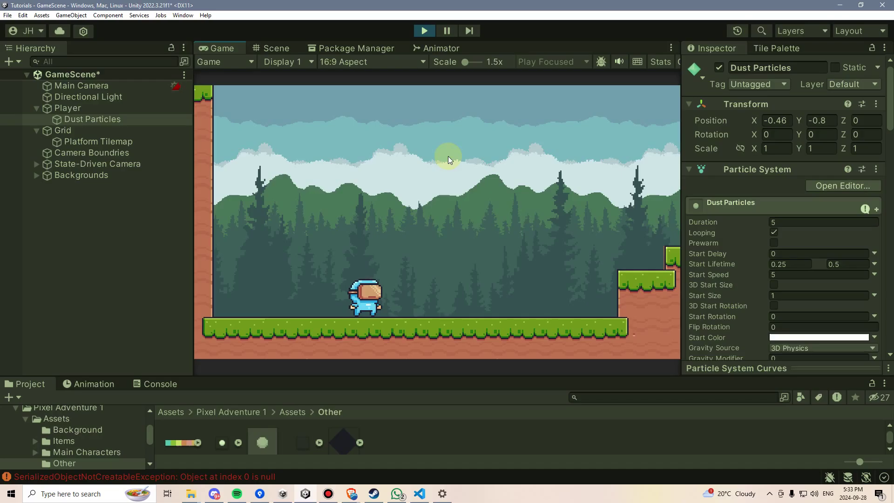
{"action": "key", "text": "d"}
{"action": "key", "text": "a"}
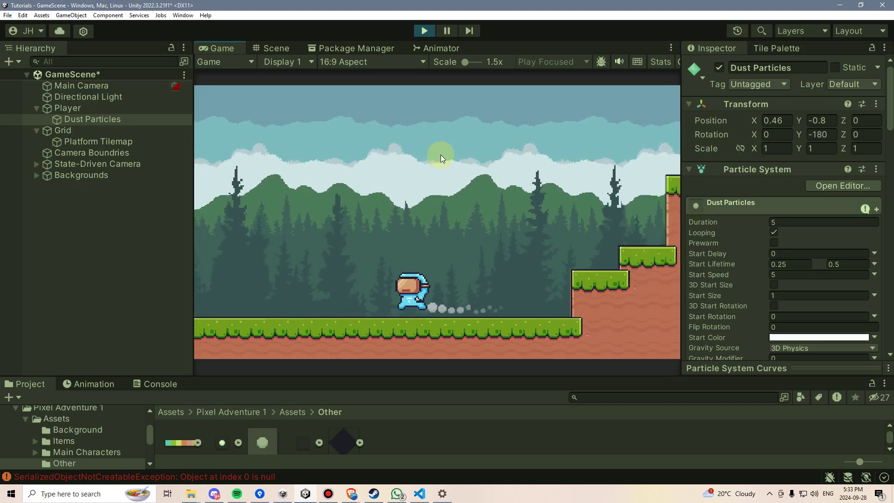
{"action": "key", "text": "d"}
{"action": "key", "text": "space"}
{"action": "key", "text": "a"}
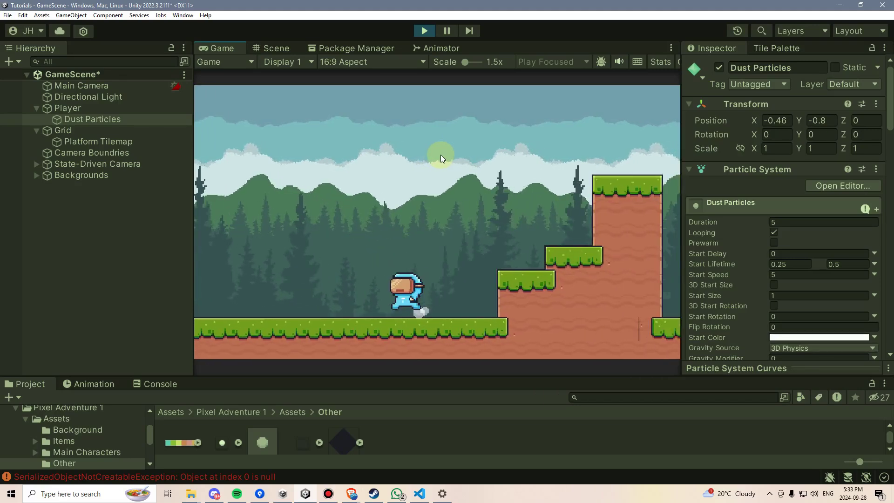
{"action": "key", "text": "d"}
{"action": "key", "text": "Right"}
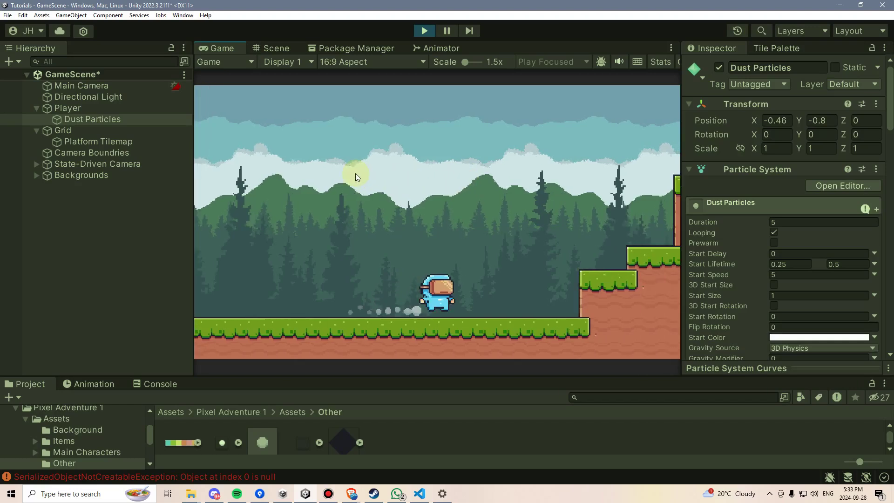
{"action": "key", "text": "Left"}
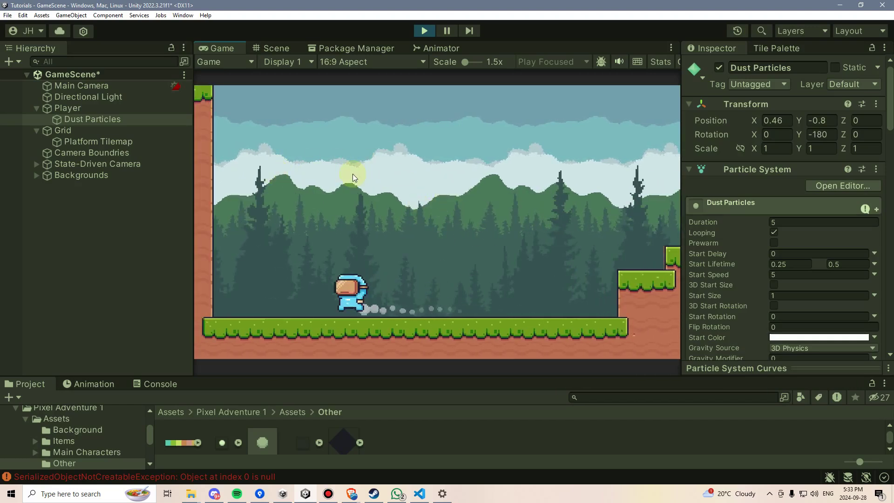
{"action": "key", "text": "Right"}
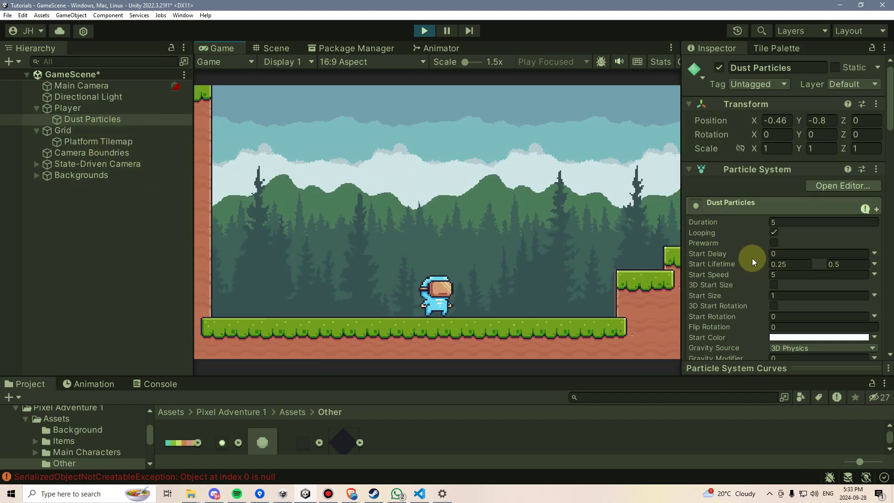
Step: Set the dust's Start Speed to Random Between Two Constants, 2 and 3, and try it by running the player
{"action": "scroll", "coordinate": [749, 266], "scroll_direction": "down", "scroll_amount": 2}
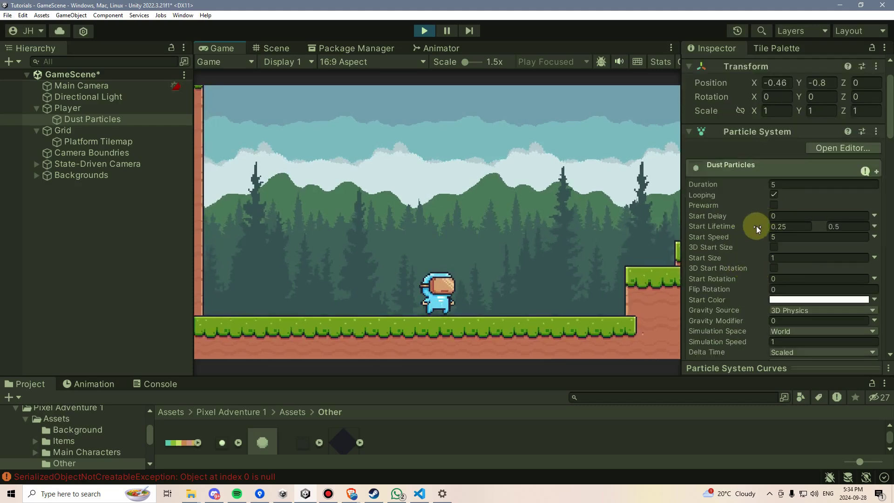
{"action": "left_click", "coordinate": [874, 237]}
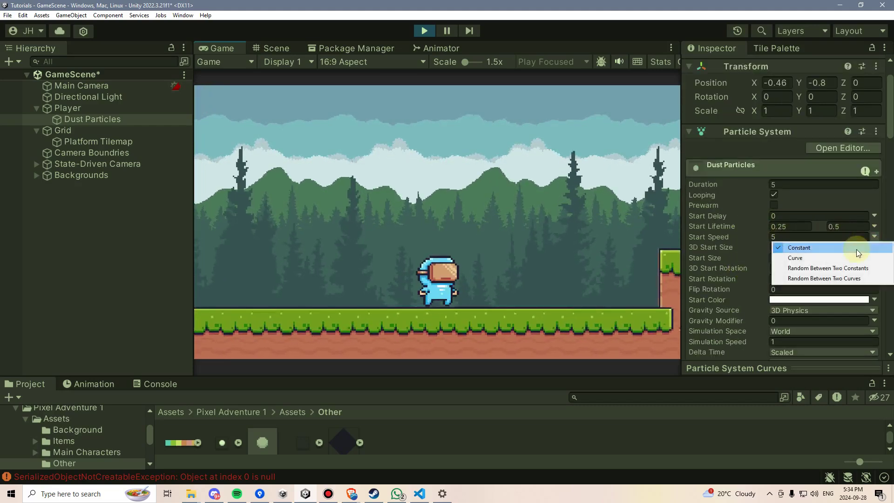
{"action": "left_click", "coordinate": [853, 268]}
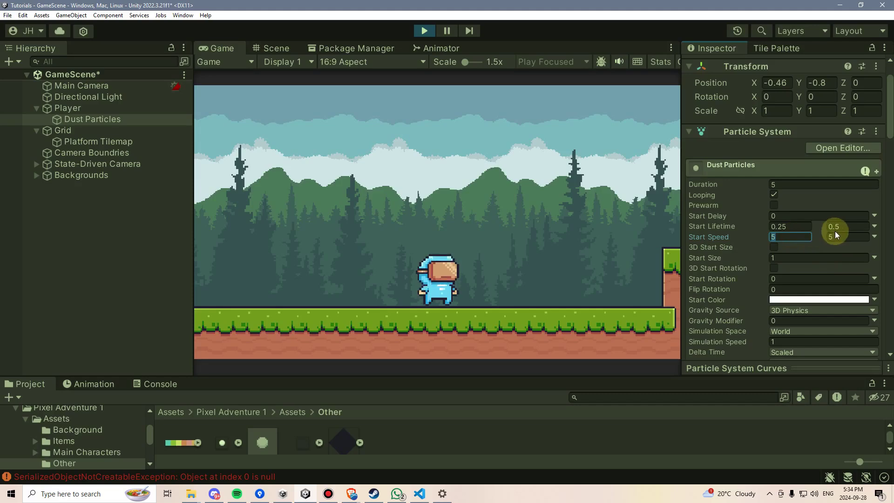
{"action": "type", "text": "2"}
{"action": "key", "text": "Tab"}
{"action": "type", "text": "3"}
{"action": "left_click", "coordinate": [593, 241]}
{"action": "key", "text": "d"}
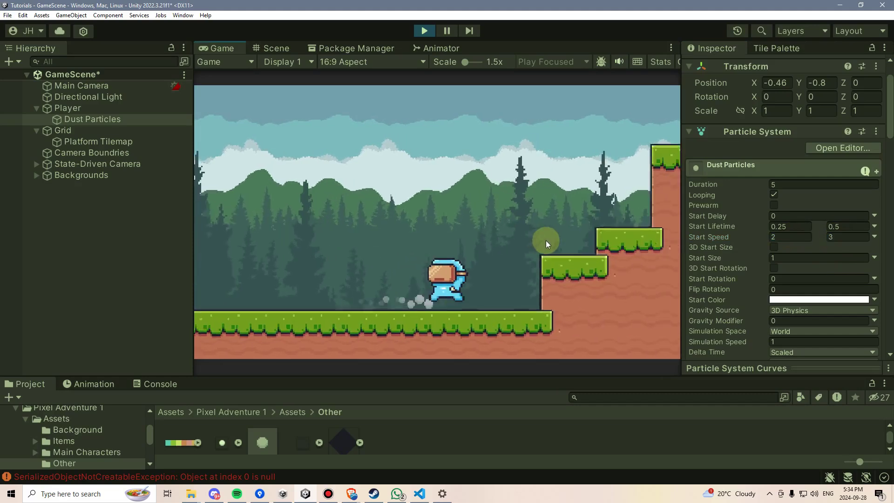
{"action": "key", "text": "a"}
Step: Set the dust's Start Lifetime range to 0.15 and 0.3 and try it by running the player both ways
{"action": "left_click", "coordinate": [794, 226]}
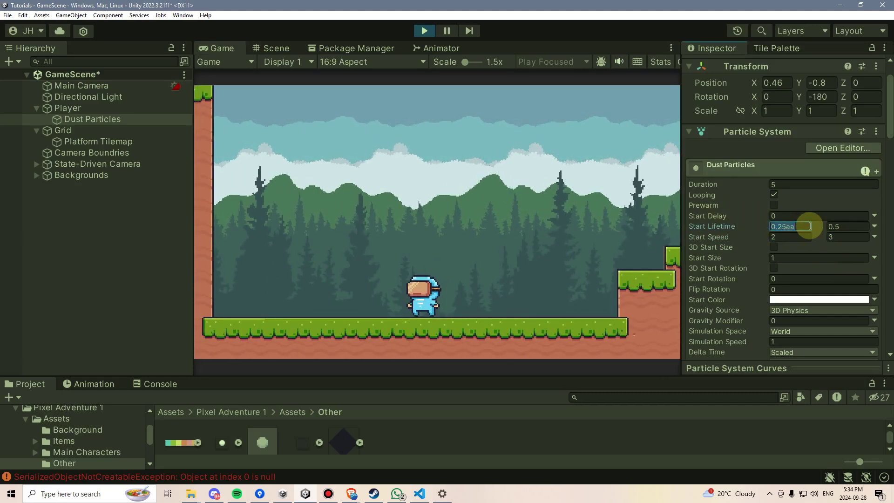
{"action": "type", "text": ".15"}
{"action": "key", "text": "Tab"}
{"action": "type", "text": ".3"}
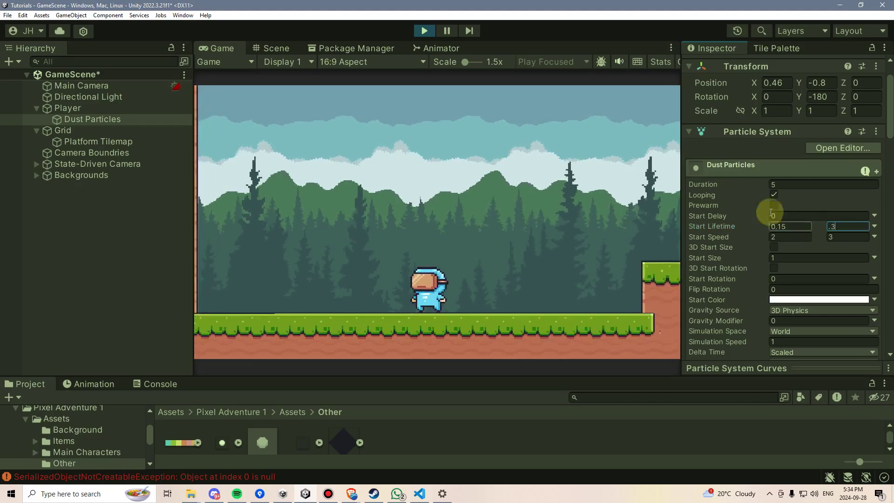
{"action": "left_click", "coordinate": [569, 213]}
{"action": "key", "text": "a"}
{"action": "key", "text": "d"}
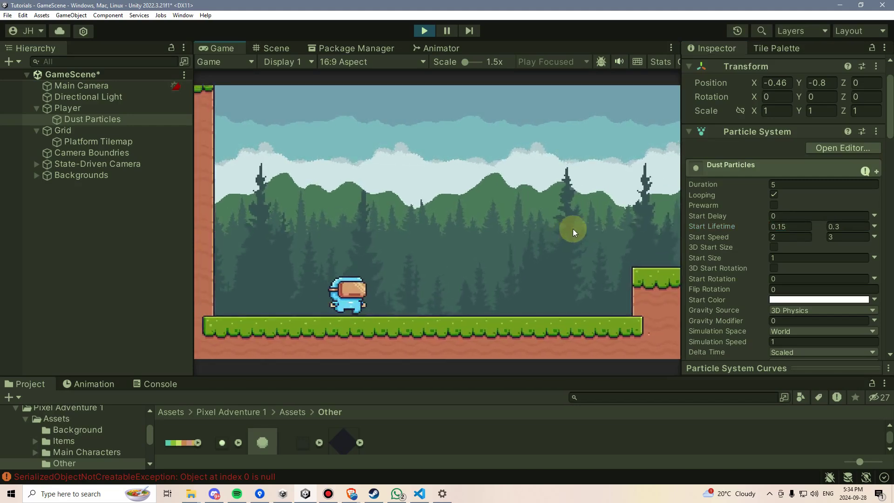
{"action": "key", "text": "Left"}
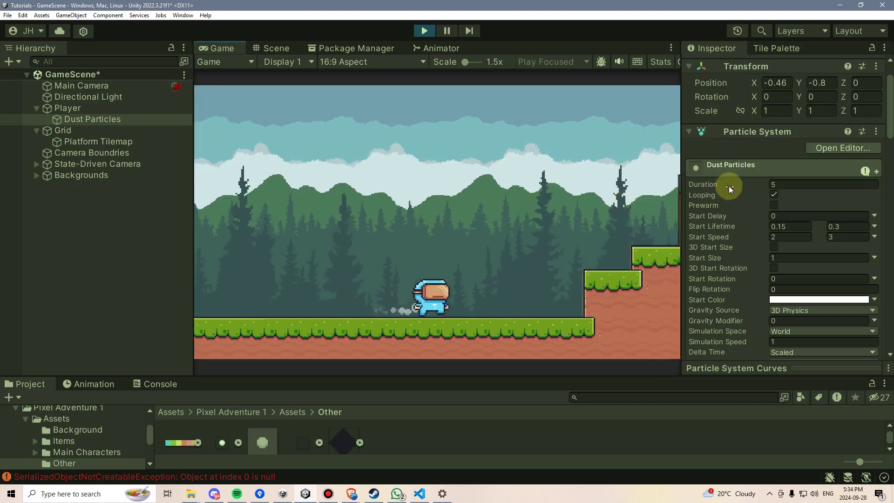
Step: Copy the Particle System component of Dust Particles with its tuned values during play
{"action": "right_click", "coordinate": [829, 135]}
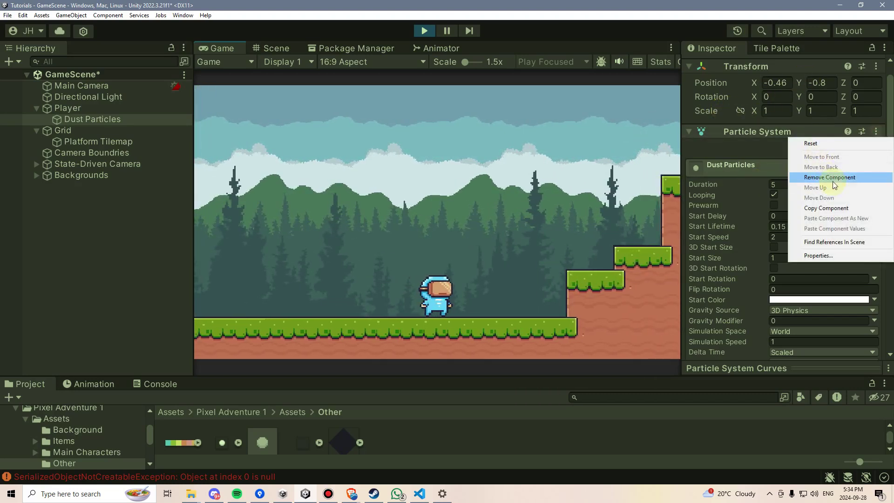
{"action": "left_click", "coordinate": [841, 211]}
Step: Run and jump the player in both directions to check the adjusted dust trail
{"action": "key", "text": "a"}
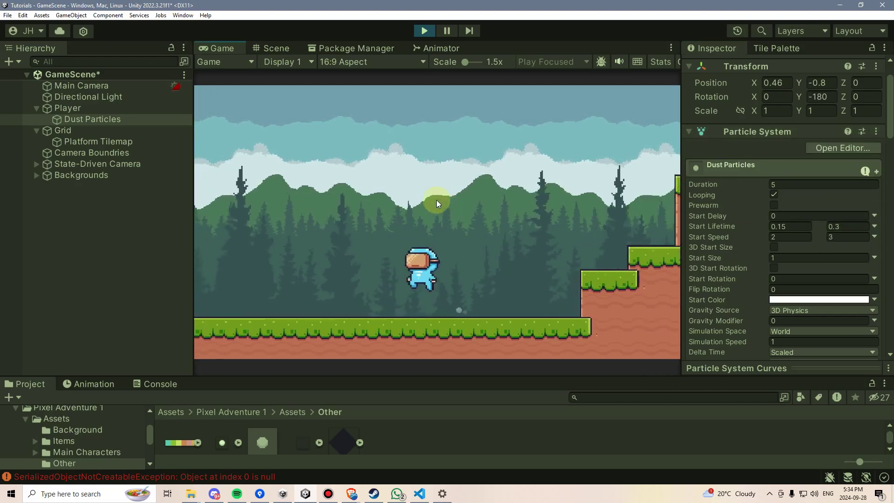
{"action": "key", "text": "Right"}
{"action": "key", "text": "space"}
{"action": "key", "text": "a"}
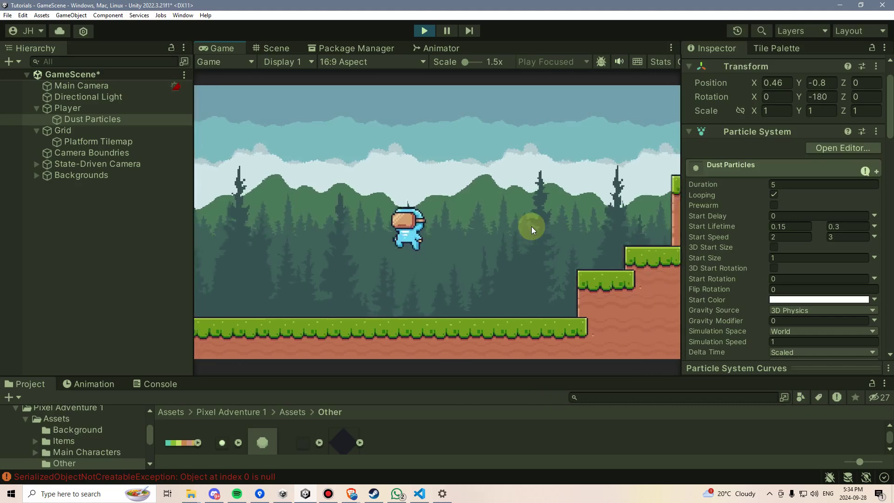
{"action": "key", "text": "d"}
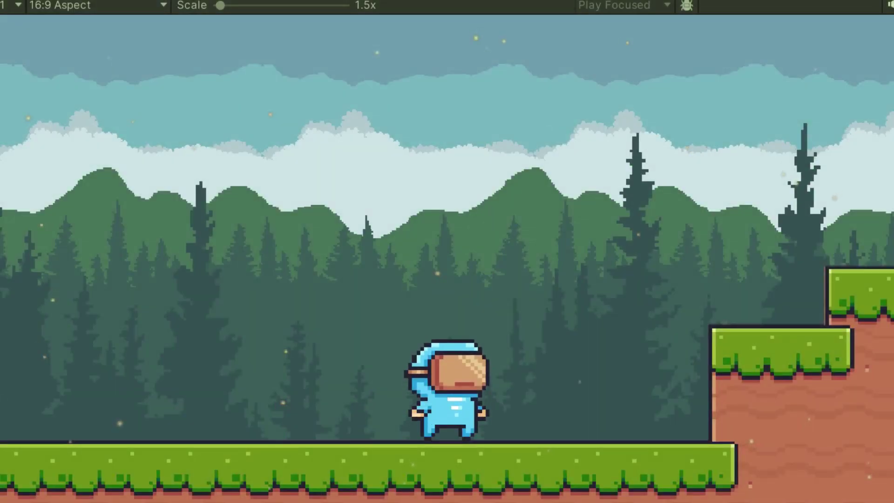
Step: Repeatedly run and jump the player both ways to examine the ambient particles floating through the scene
{"action": "key", "text": "Left"}
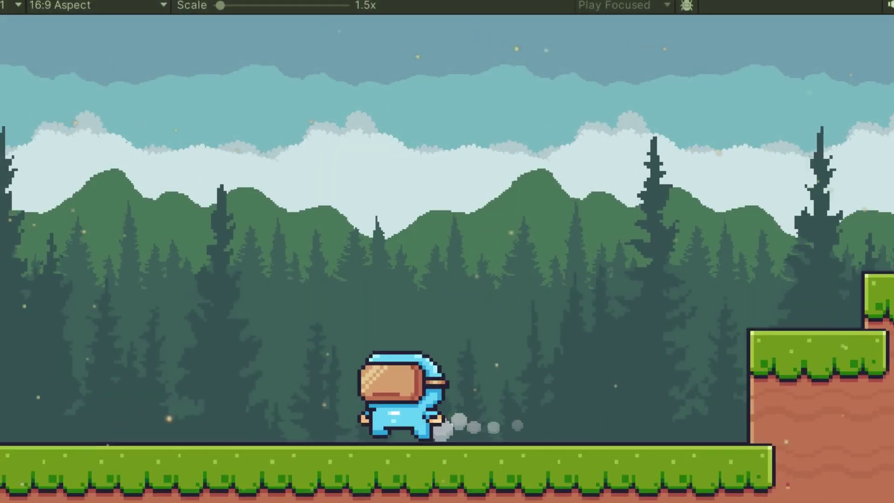
{"action": "key", "text": "Right"}
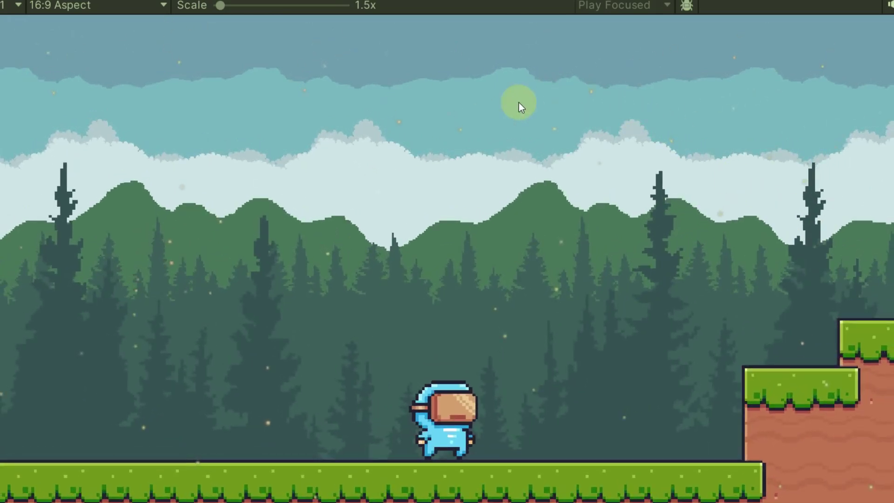
{"action": "key", "text": "Left"}
{"action": "key", "text": "Right"}
{"action": "key", "text": "space"}
{"action": "key", "text": "Left"}
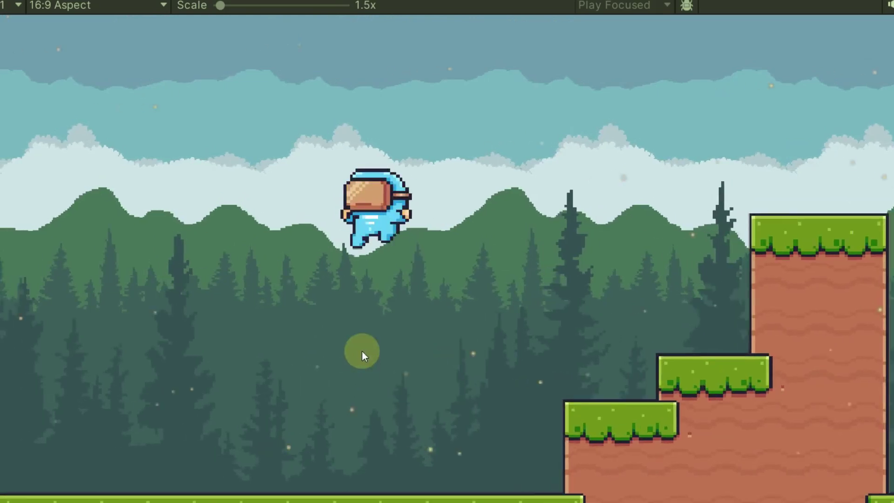
{"action": "key", "text": "Right"}
{"action": "key", "text": "space"}
{"action": "key", "text": "space"}
{"action": "key", "text": "Left"}
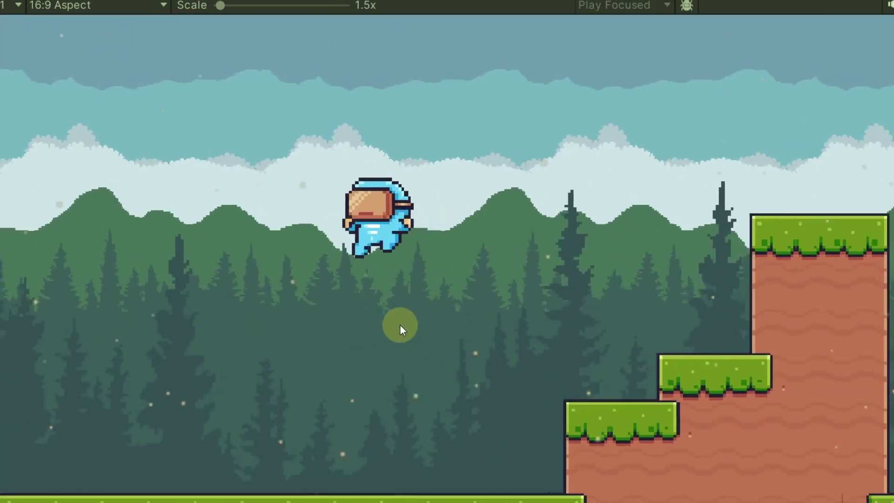
{"action": "key", "text": "Right"}
{"action": "key", "text": "space"}
{"action": "key", "text": "space"}
{"action": "key", "text": "Left"}
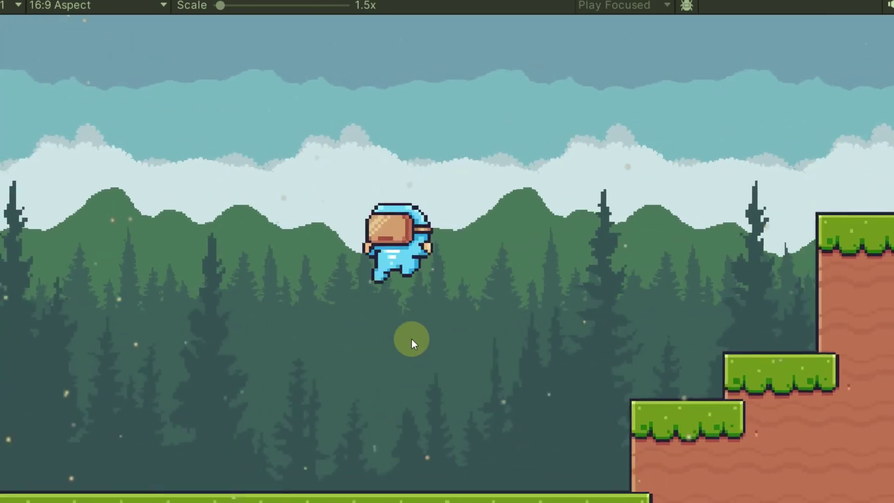
{"action": "key", "text": "Right"}
{"action": "key", "text": "space"}
{"action": "key", "text": "space"}
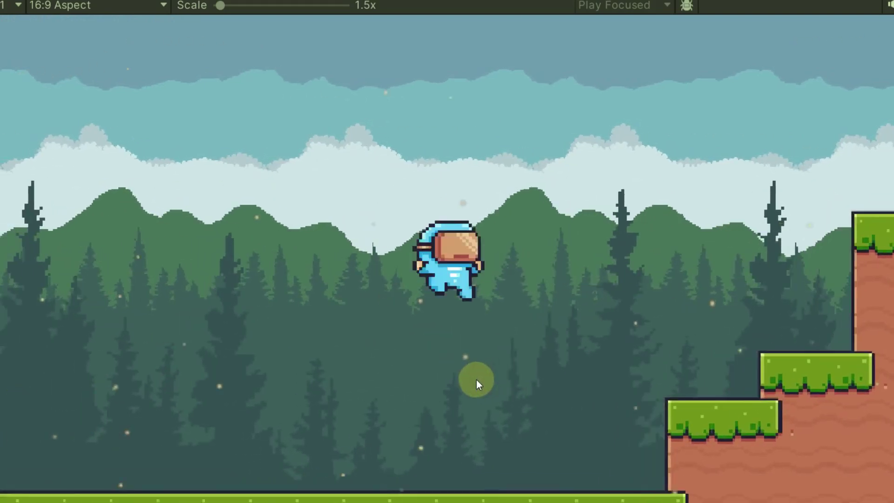